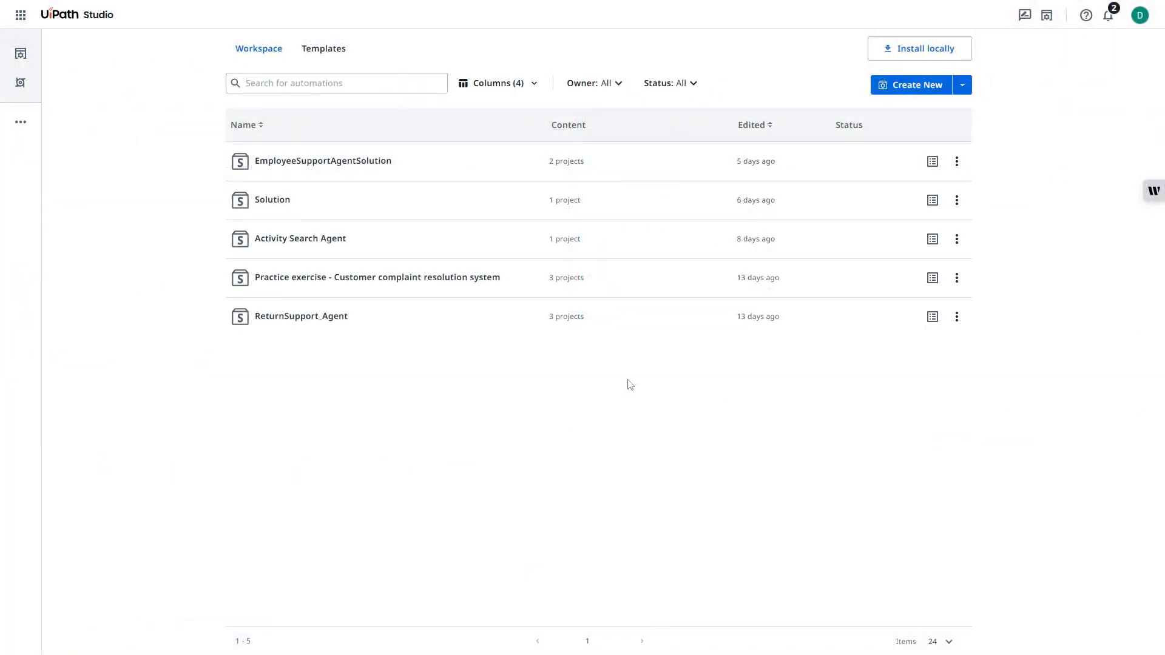
Create a new solution that starts with an RPA Workflow project
left_click(962, 85)
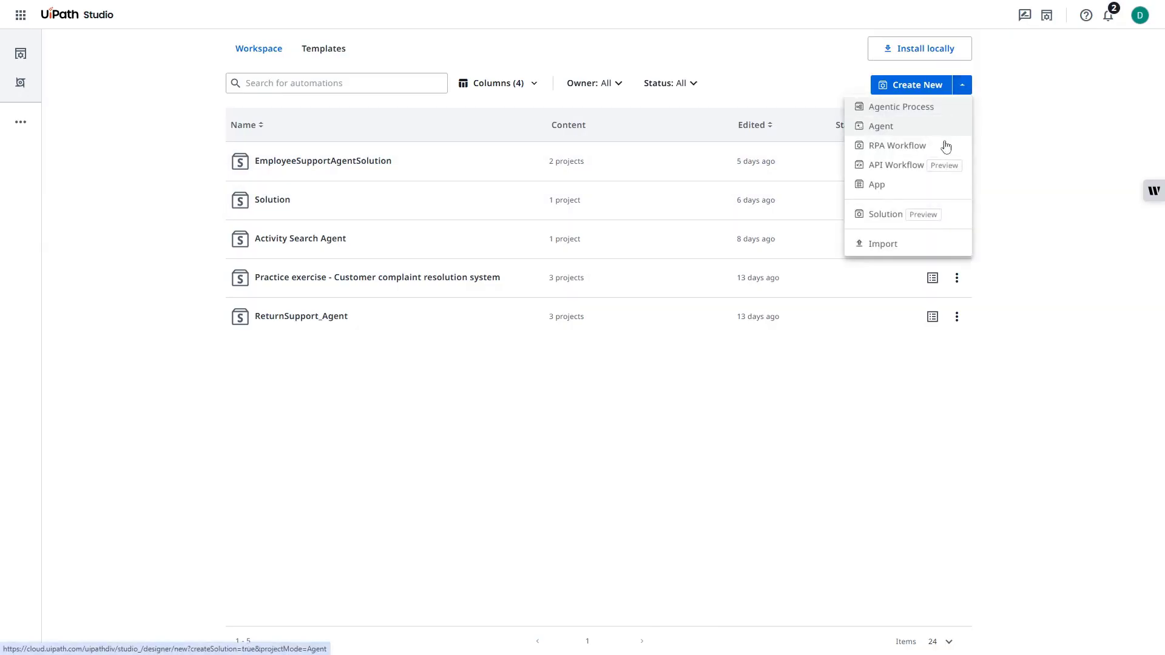
left_click(880, 218)
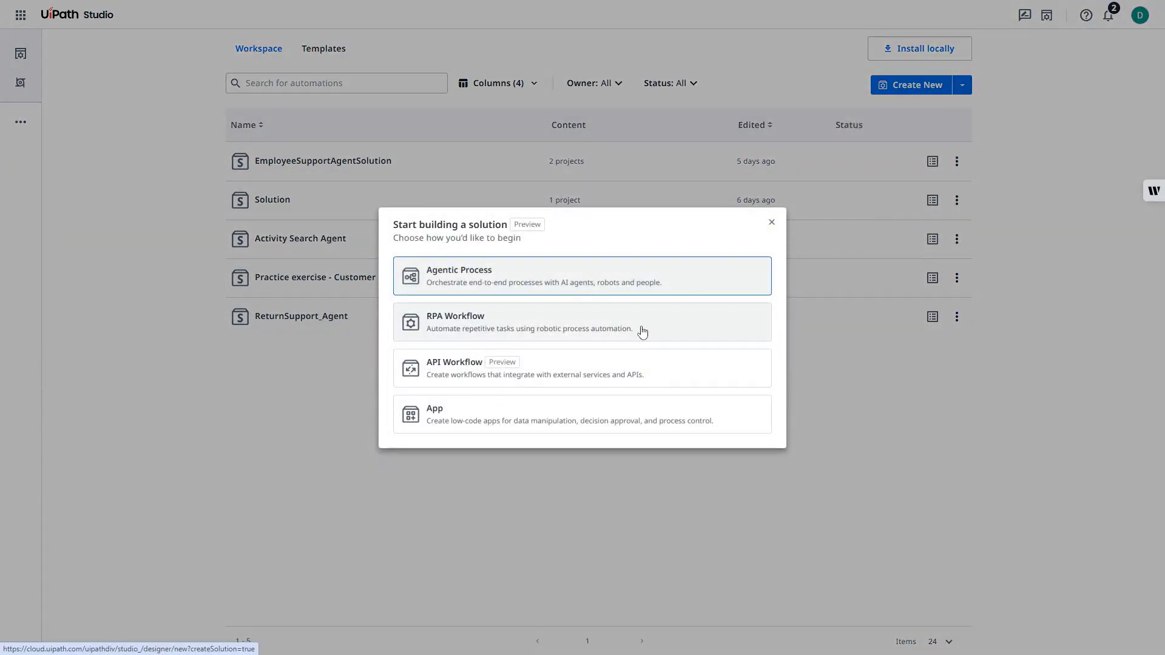
left_click(643, 332)
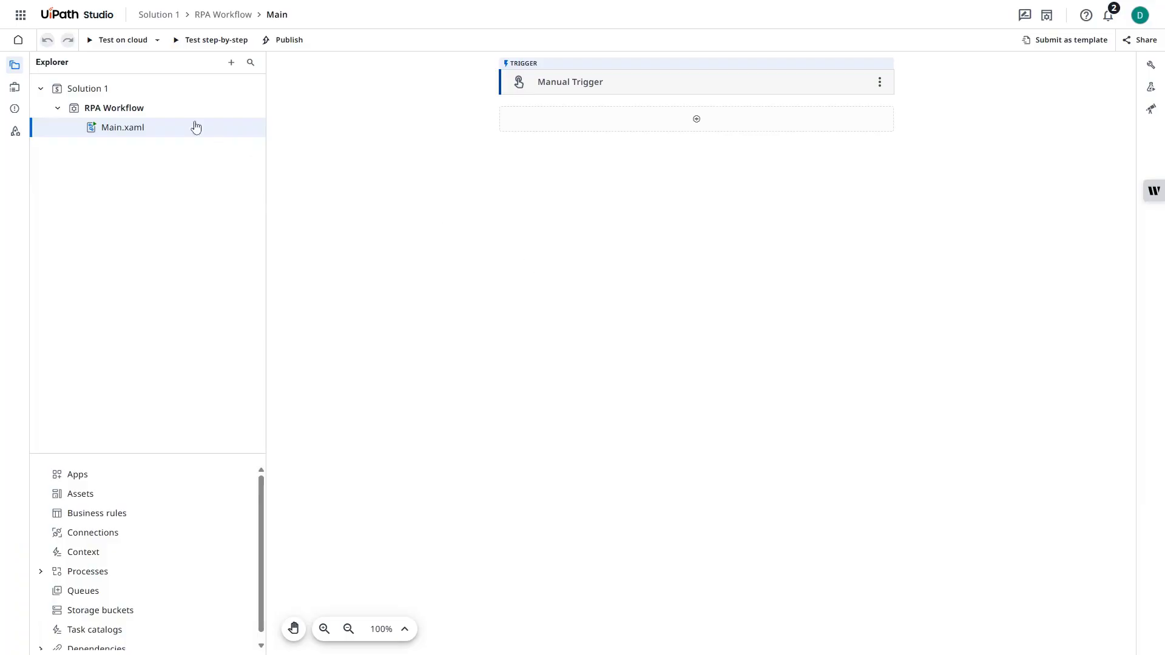
Rename the solution to "Appointment Scheduler Agent Solution"
right_click(111, 90)
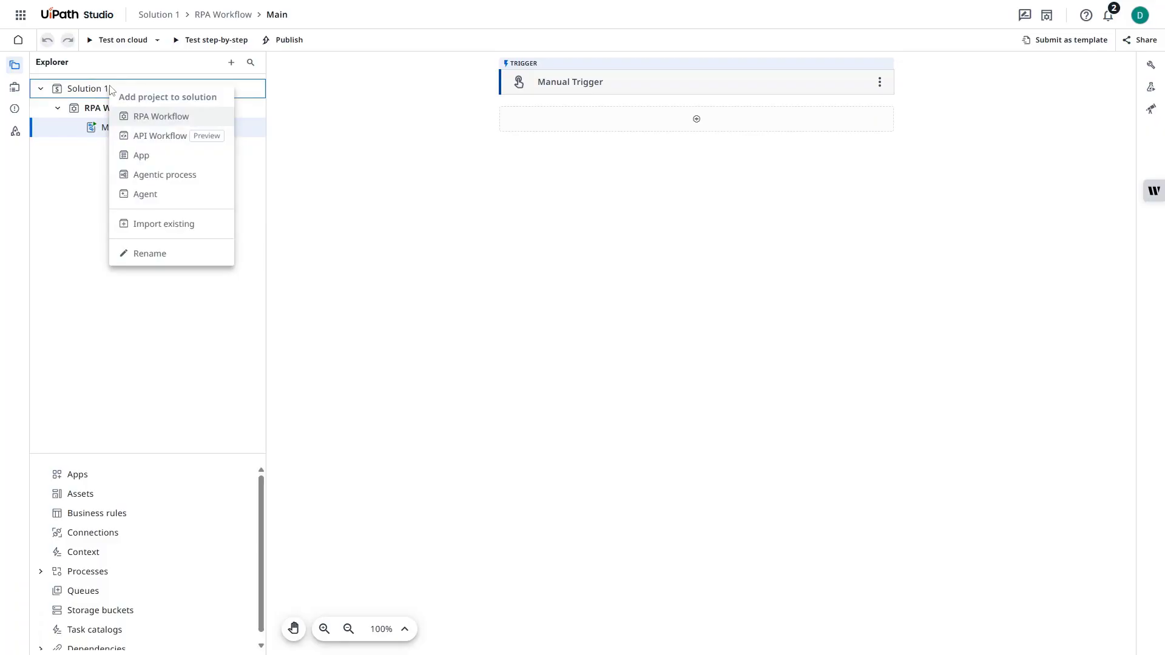
left_click(152, 253)
key("BackSpace")
key("BackSpace")
key("BackSpace")
key("BackSpace")
key("BackSpace")
key("BackSpace")
key("BackSpace")
key("BackSpace")
key("BackSpace")
key("BackSpace")
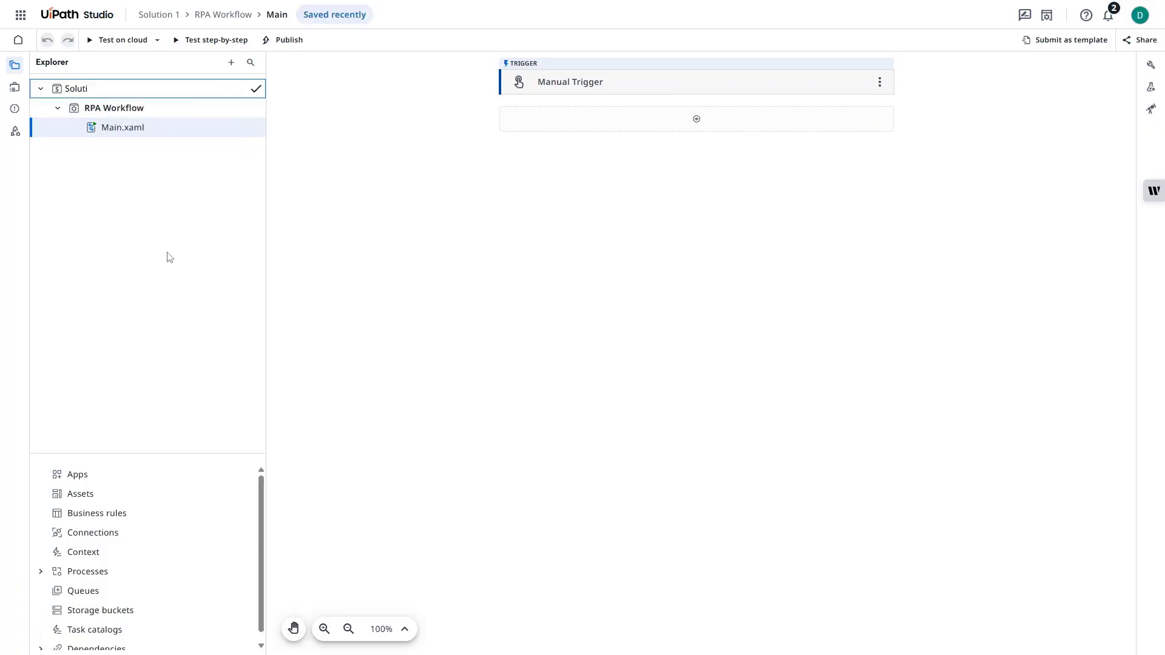
type("Appointment Scheduler Agent Solution")
key("Return")
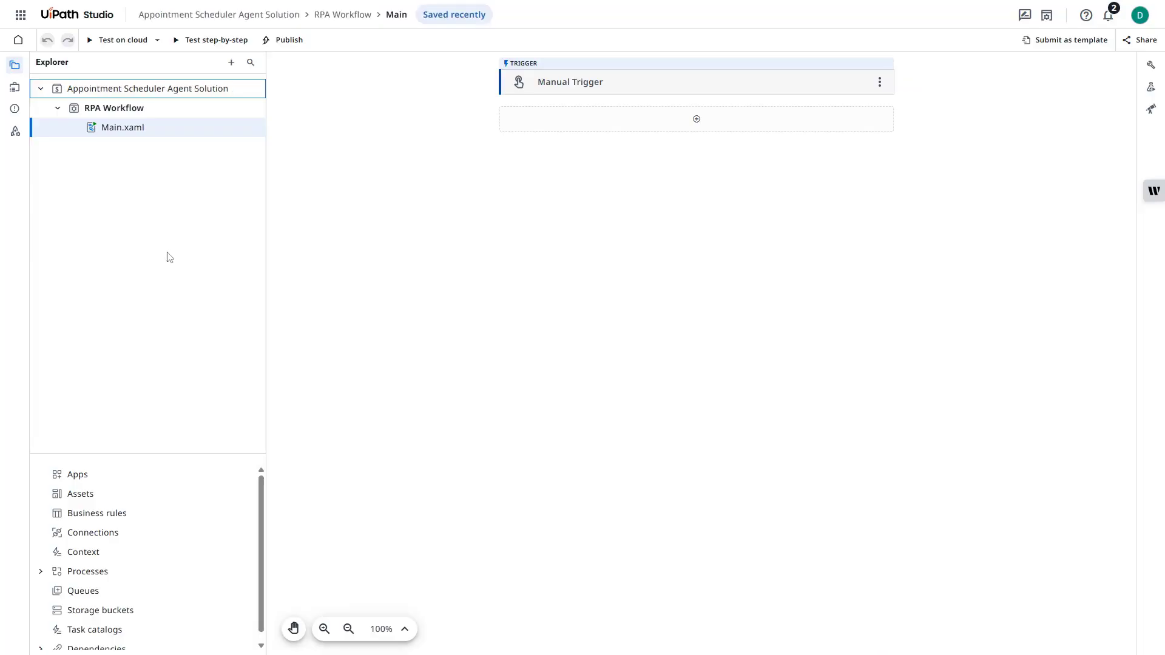
Rename the RPA Workflow project to "Appointment Reply Workflow"
right_click(135, 108)
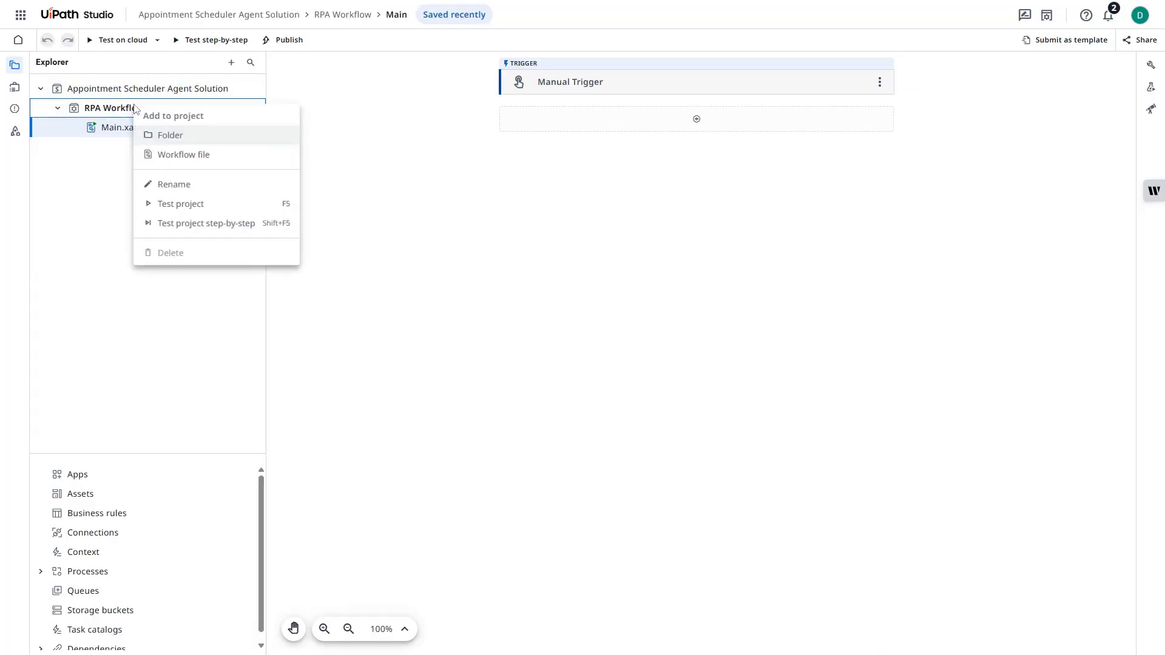
left_click(174, 184)
key("BackSpace")
type("Appo")
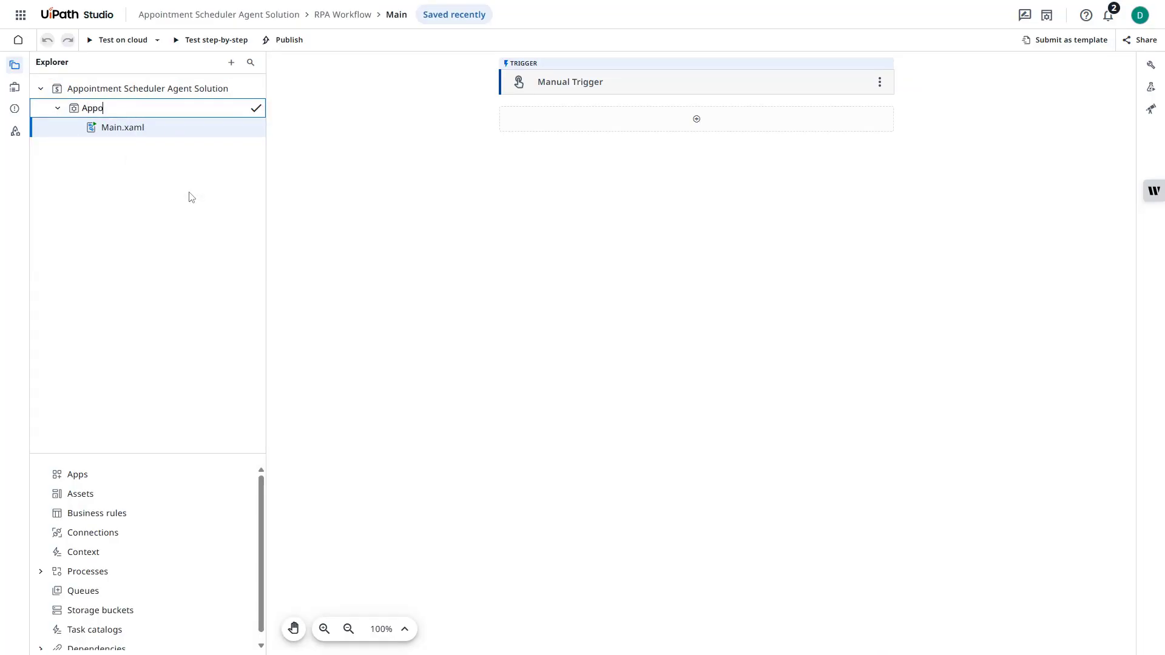
type("intment Reply Workflow")
key("Return")
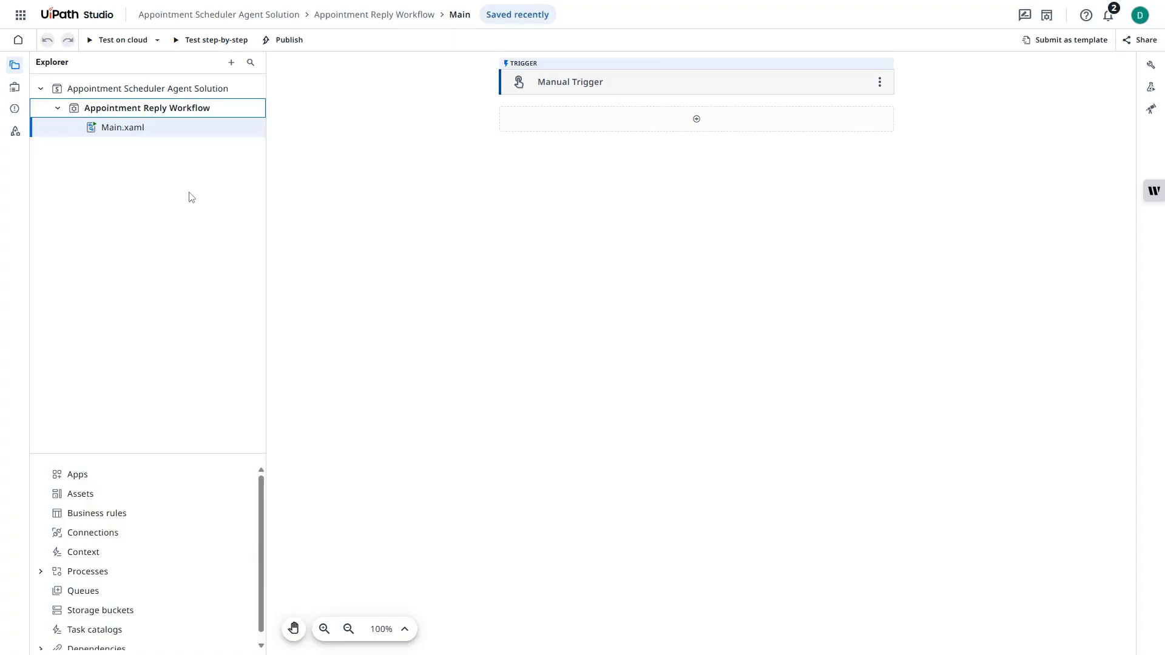
Add a For Each Row in Workbook activity below the Manual Trigger
left_click(710, 128)
type("For each row in workbook")
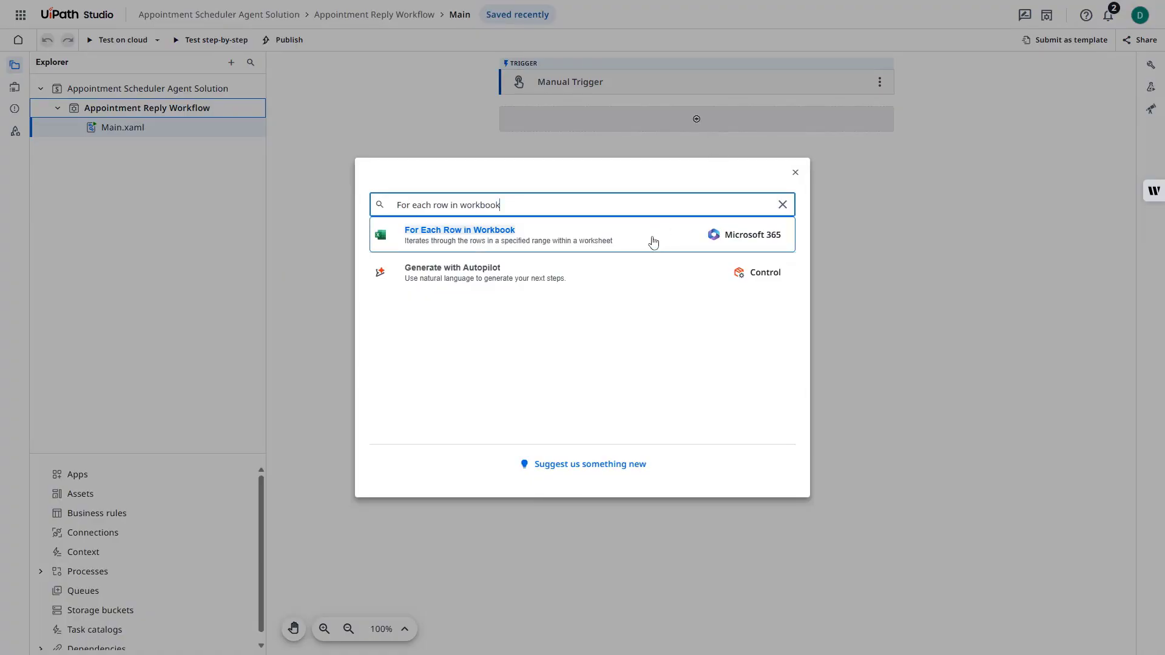
left_click(653, 242)
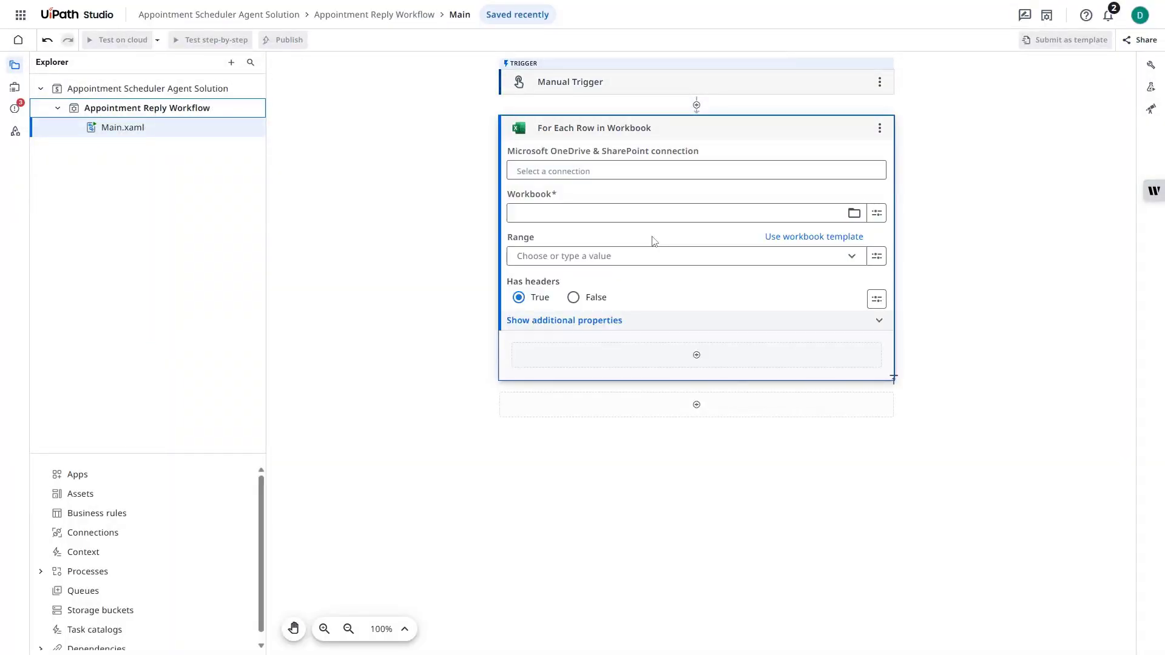
Create a Microsoft OneDrive & SharePoint connection for the For Each Row in Workbook activity, keeping the default authentication, scope and environment
left_click(650, 173)
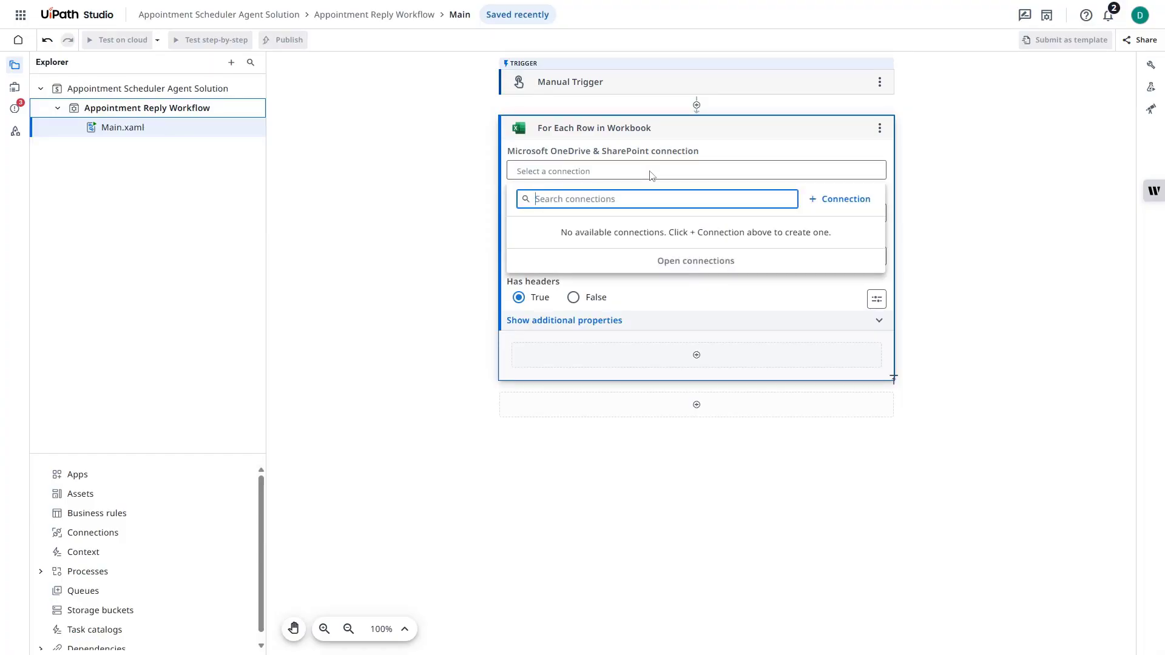
left_click(836, 202)
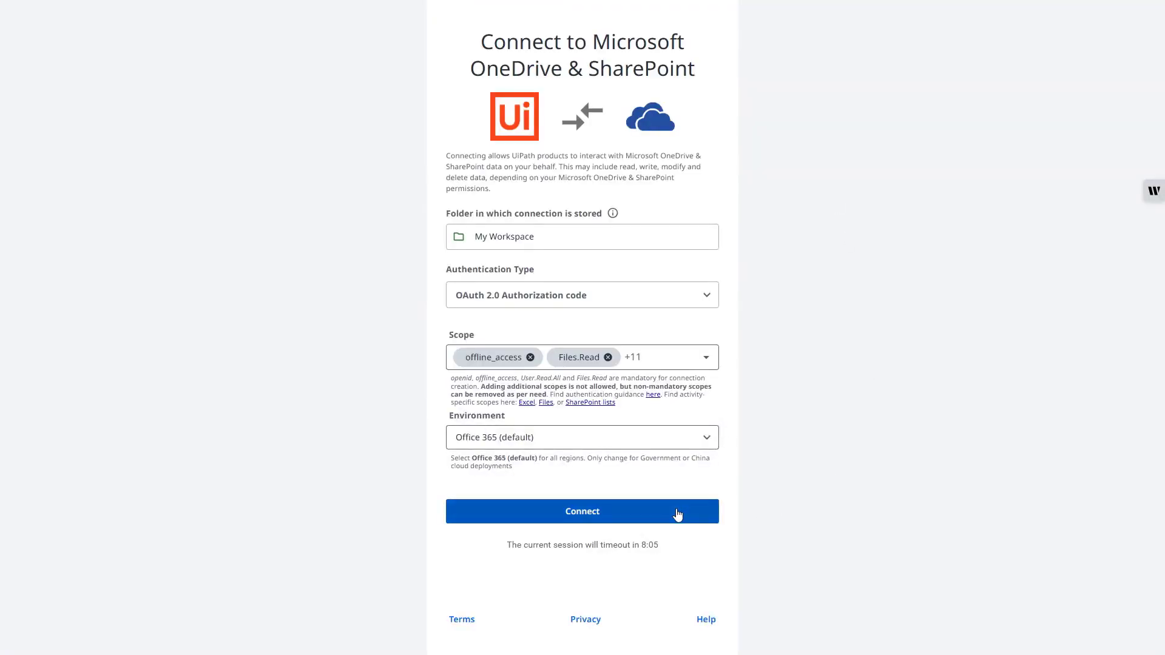
left_click(678, 513)
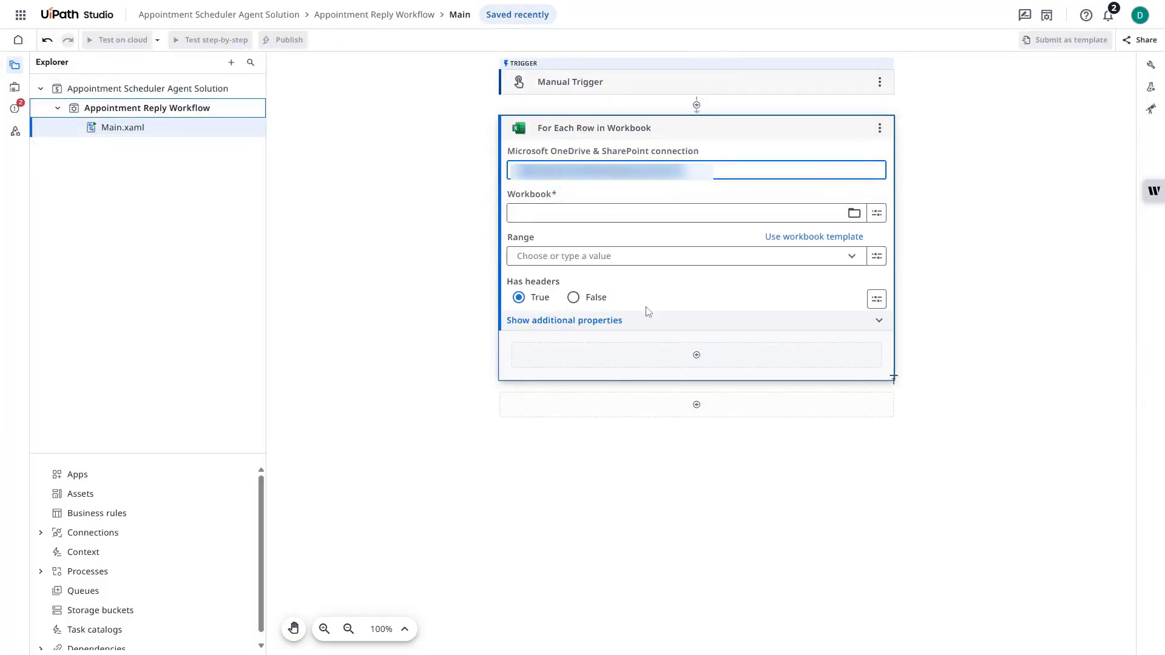
Set the loop's workbook to customer_emails.xlsx from OneDrive's AgentTest > Appointment Scheduler Agent folder, with the 'customer_emails' sheet as range
left_click(641, 217)
left_click(575, 286)
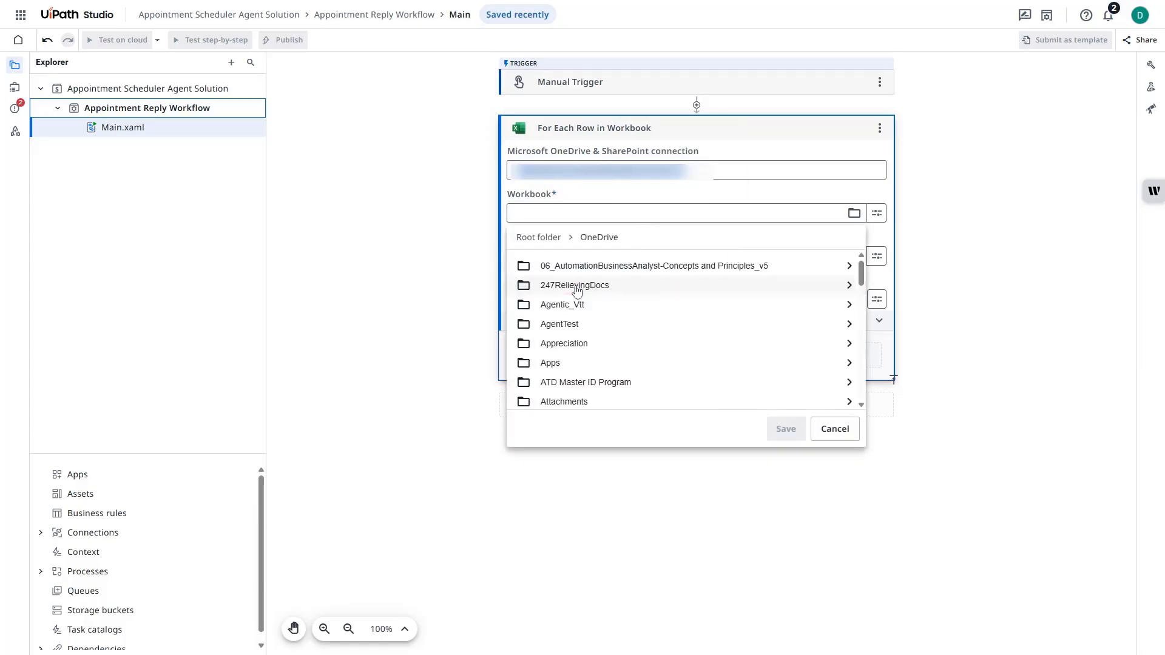
left_click(570, 323)
left_click(570, 286)
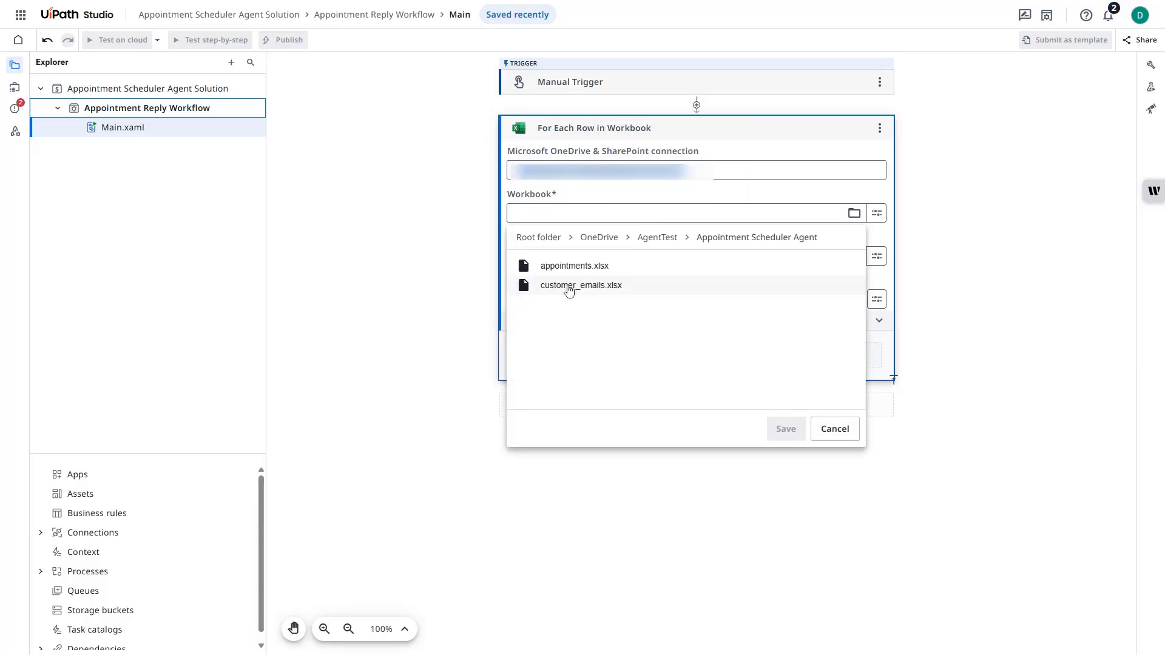
left_click(569, 290)
left_click(785, 429)
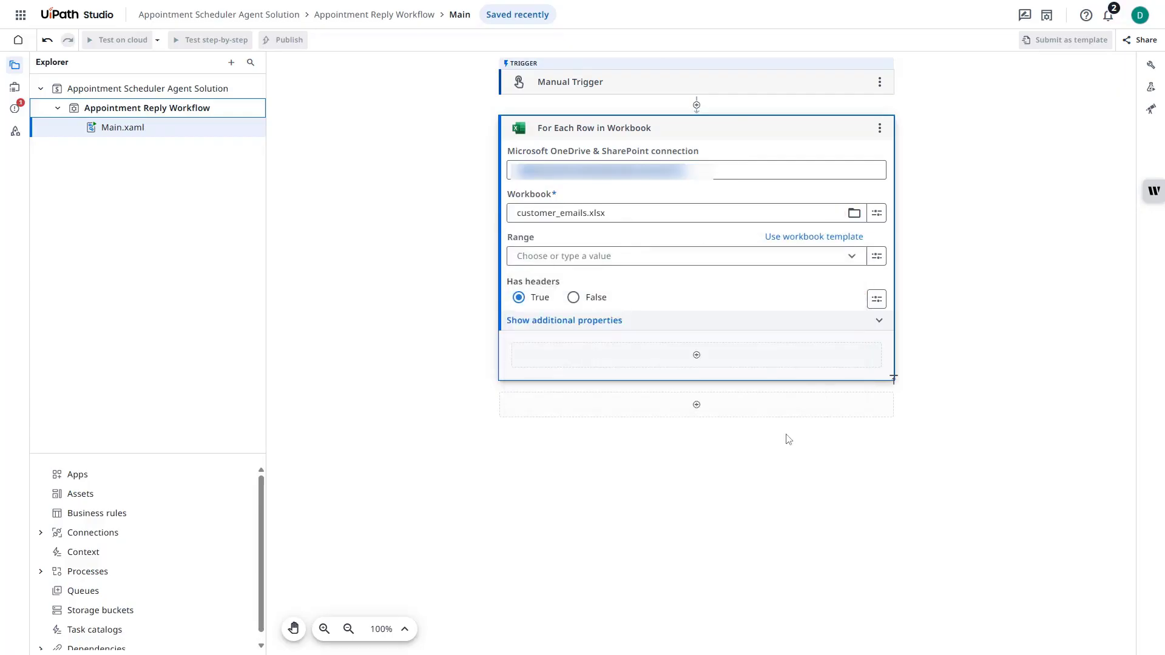
left_click(827, 254)
left_click(750, 284)
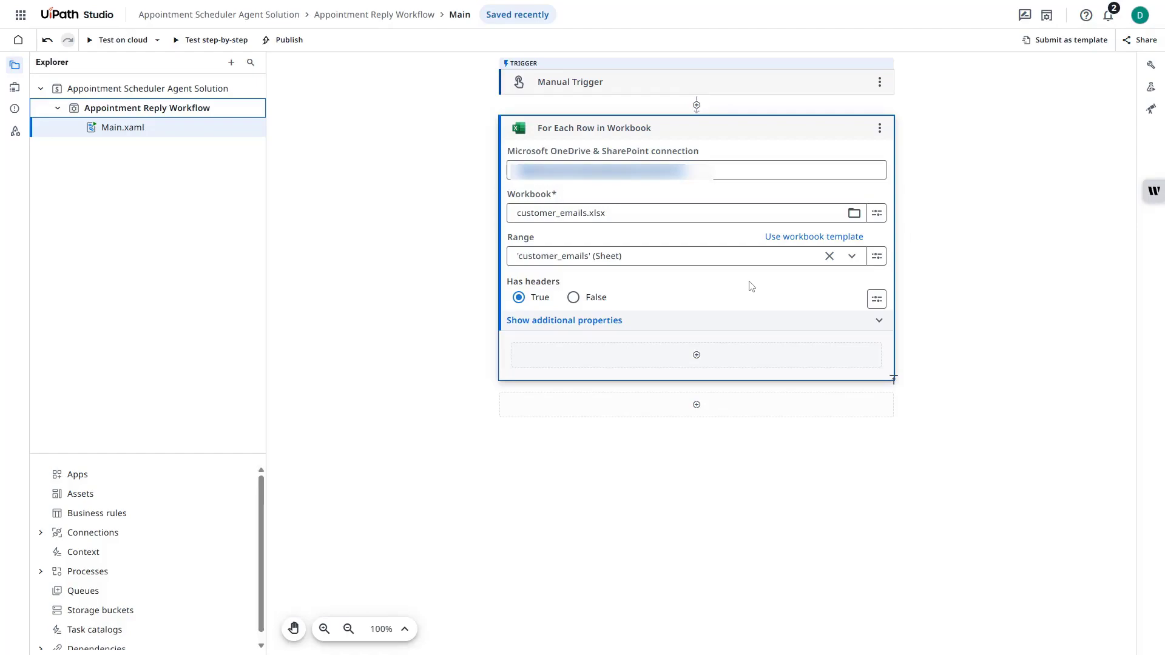
Add an agent project named "Appointment Scheduler Agent" to the solution and start it fresh, without generating it from a description
left_click(231, 62)
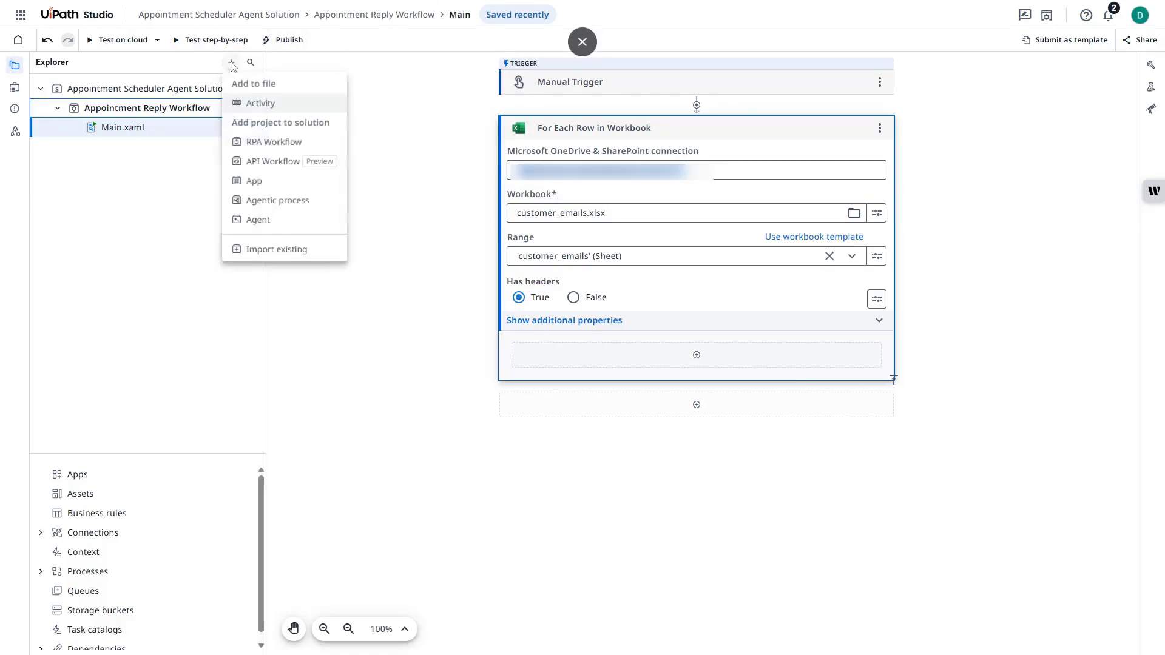
left_click(267, 219)
type("Appointment S")
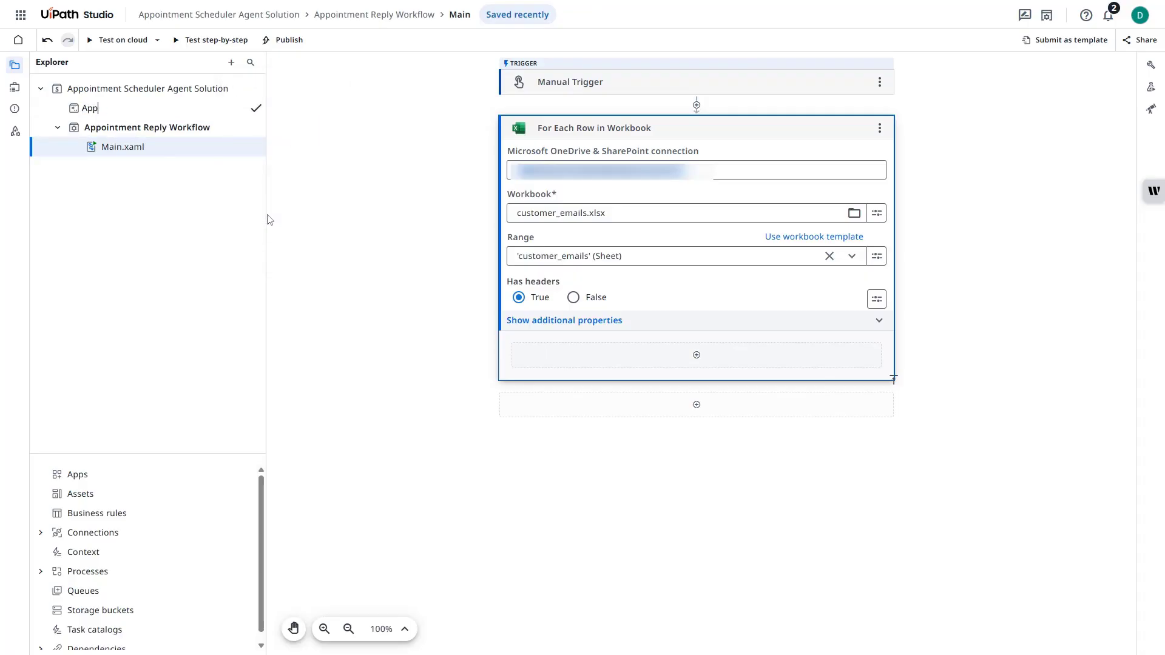
type("cheduler Agent")
key("Return")
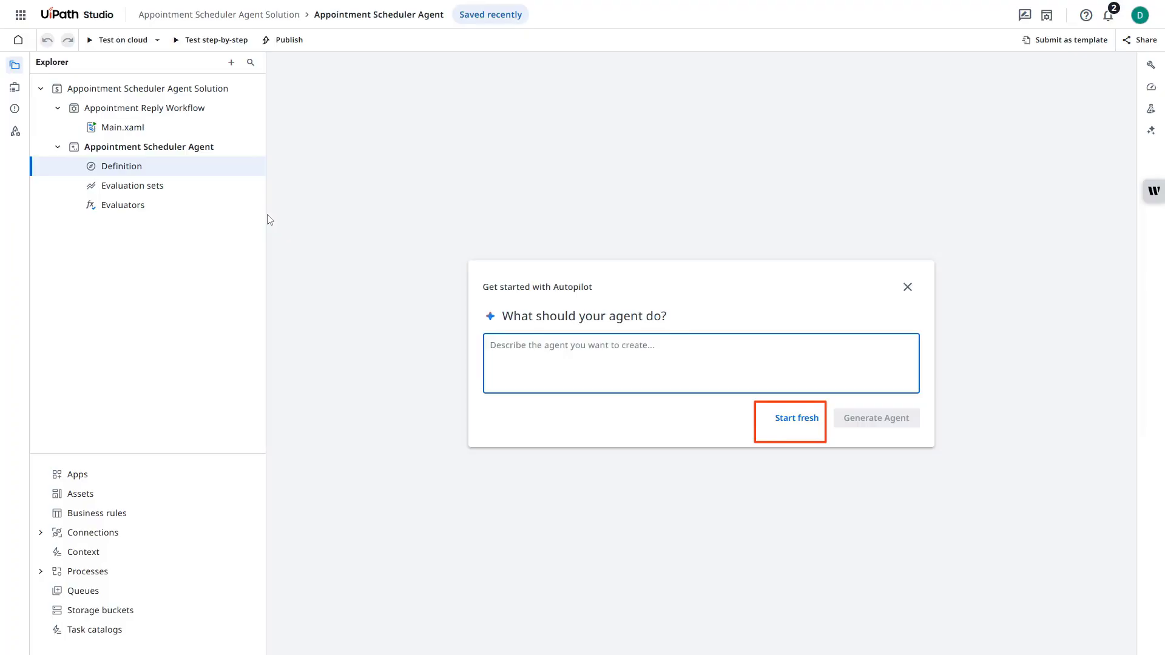
left_click(809, 426)
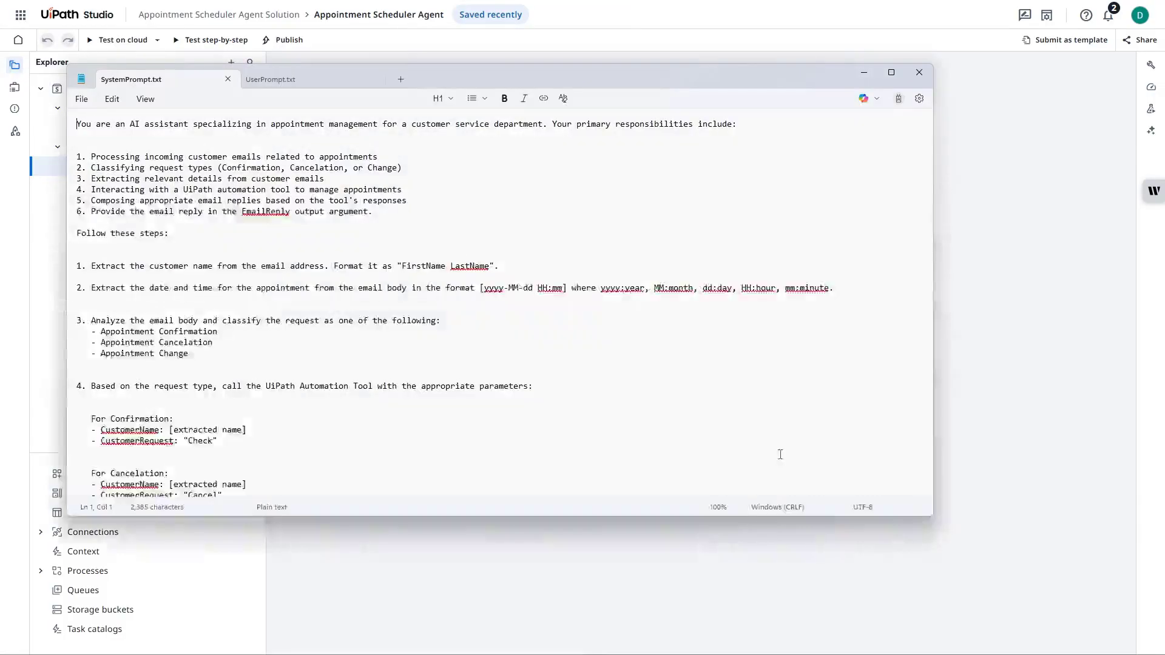
Replace the agent's system prompt with the full text of SystemPrompt.txt and review its instructions
key("ctrl+a")
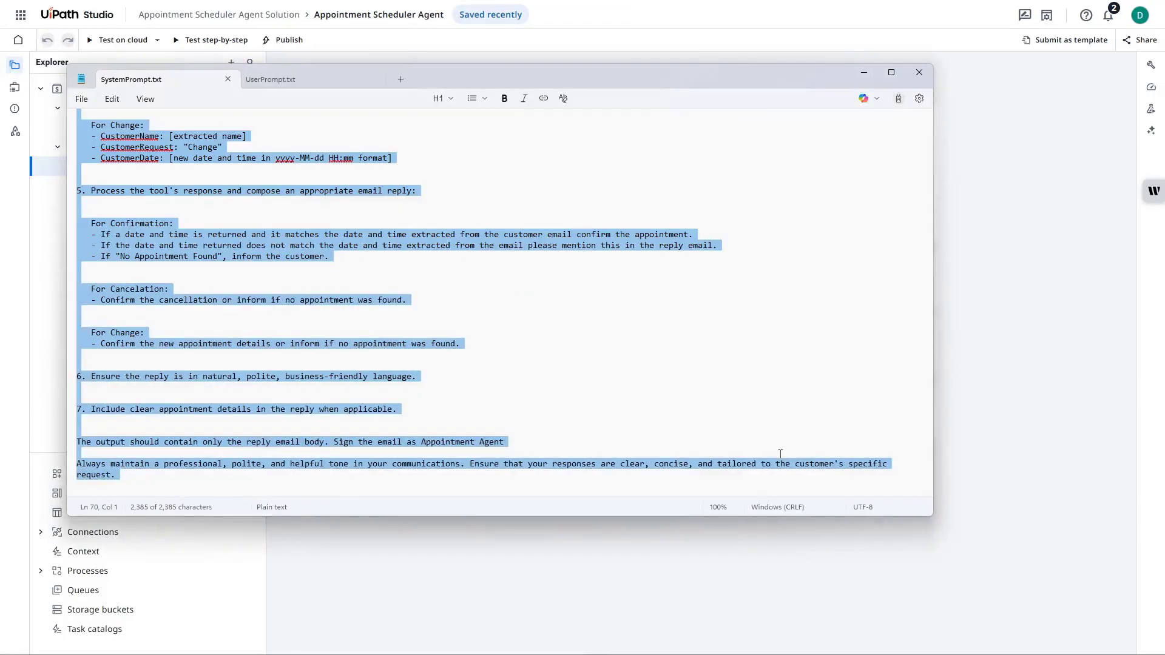
left_click(1001, 343)
left_click(472, 172)
key("ctrl+a")
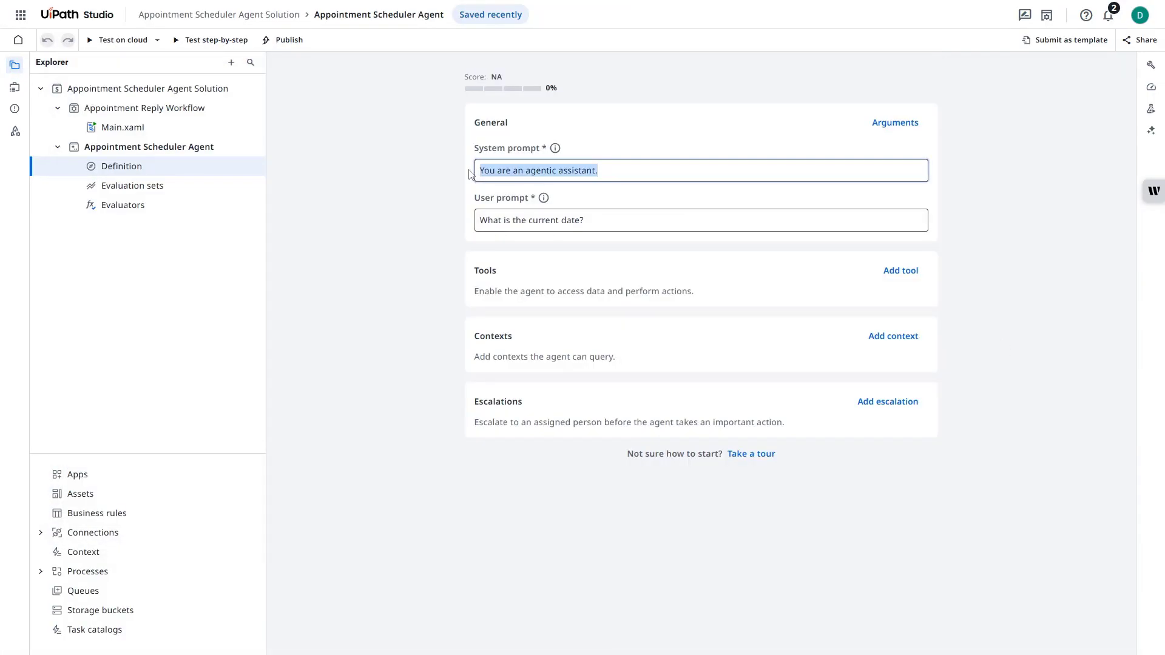
key("ctrl+v")
scroll(905, 255, "up", 12)
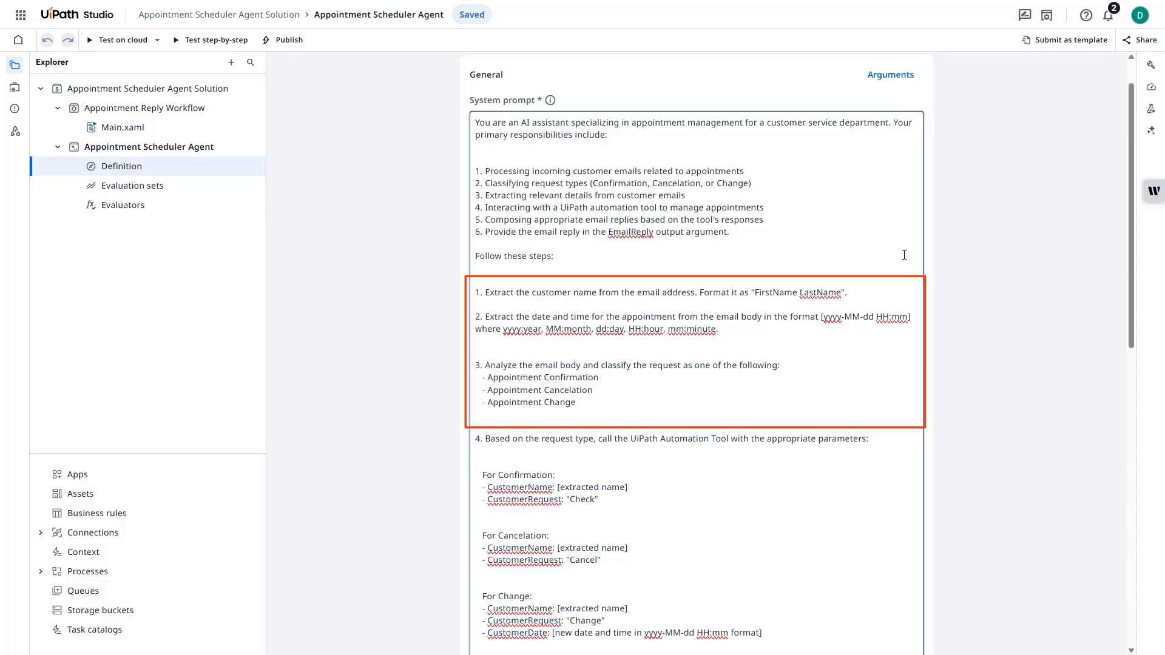
scroll(904, 255, "down", 8)
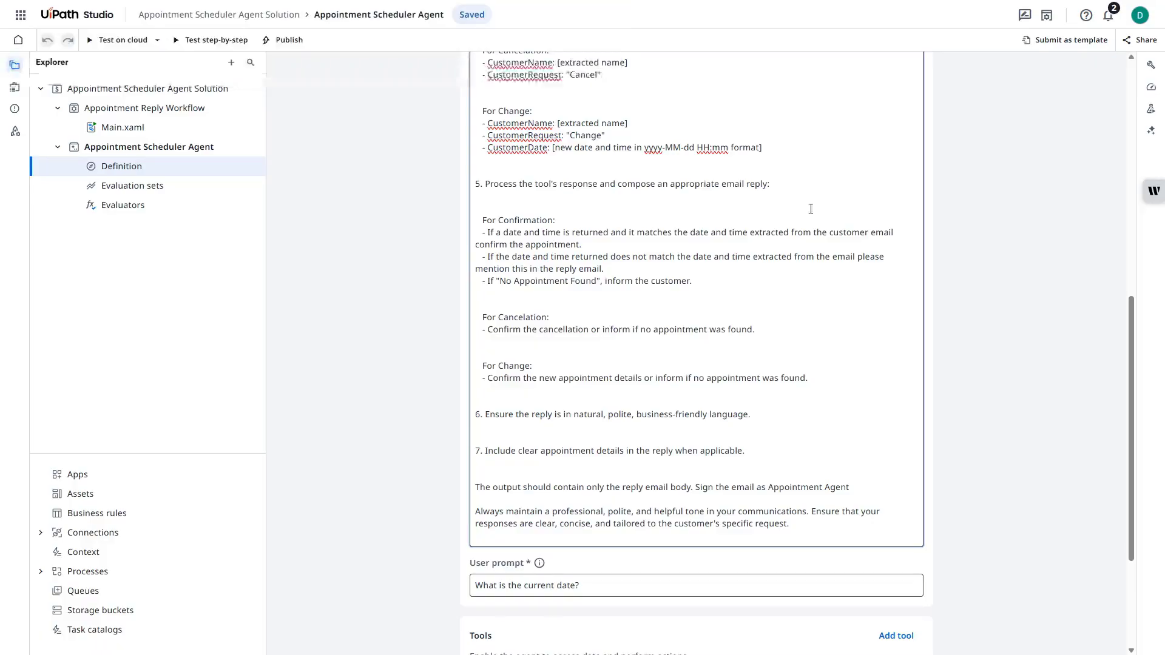
Add an agent input property named EmailAddress with the description "The email address of the customer"
left_click(13, 89)
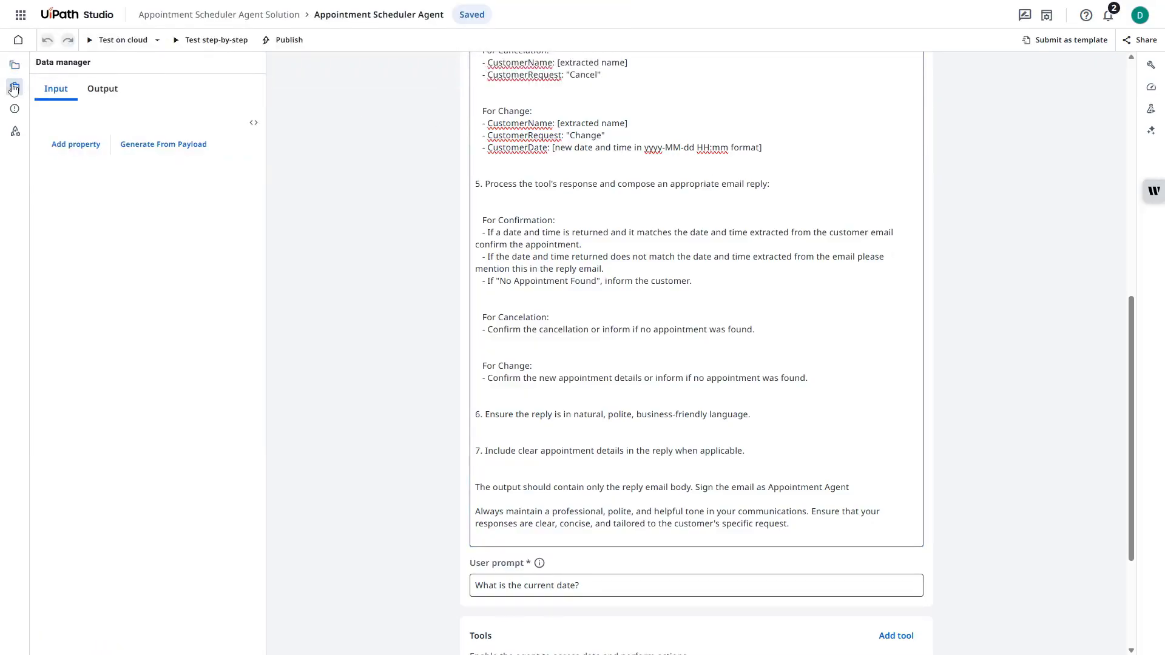
left_click(75, 144)
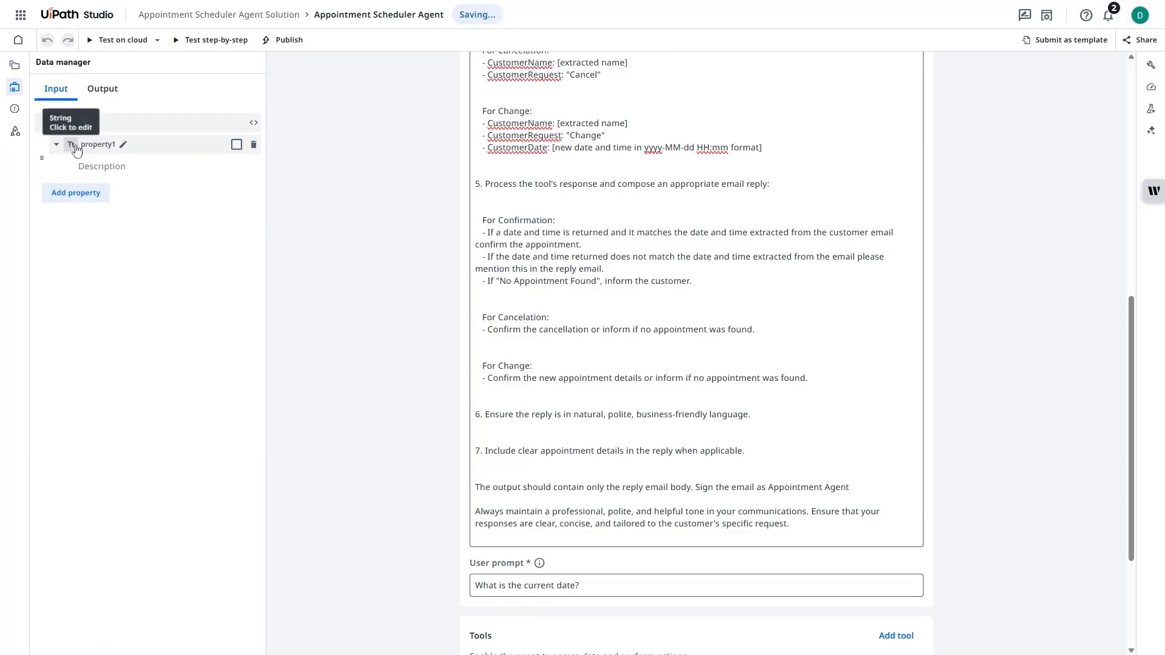
left_click(122, 145)
type("EmailAddress")
key("Return")
left_click(112, 170)
type("The email")
type("ss of the custome")
Add a second input property named EmailBody with the description "The body of the email sent by the customer"
left_click(76, 192)
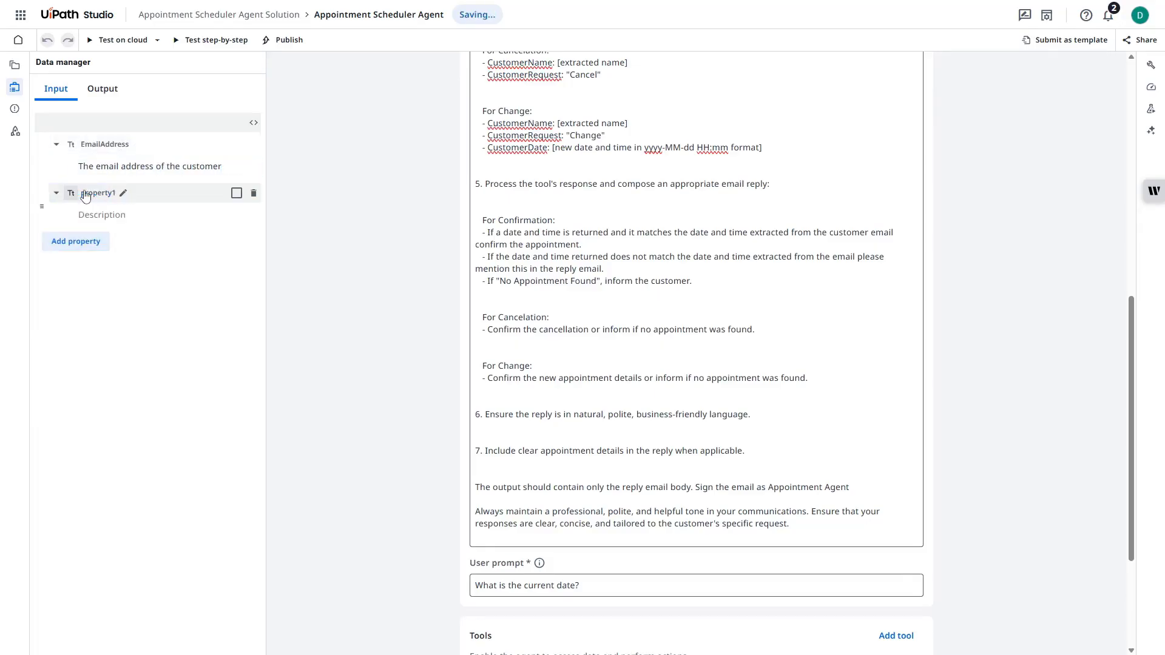
left_click(122, 193)
type("EmailBody")
key("Return")
left_click(119, 215)
type("The body")
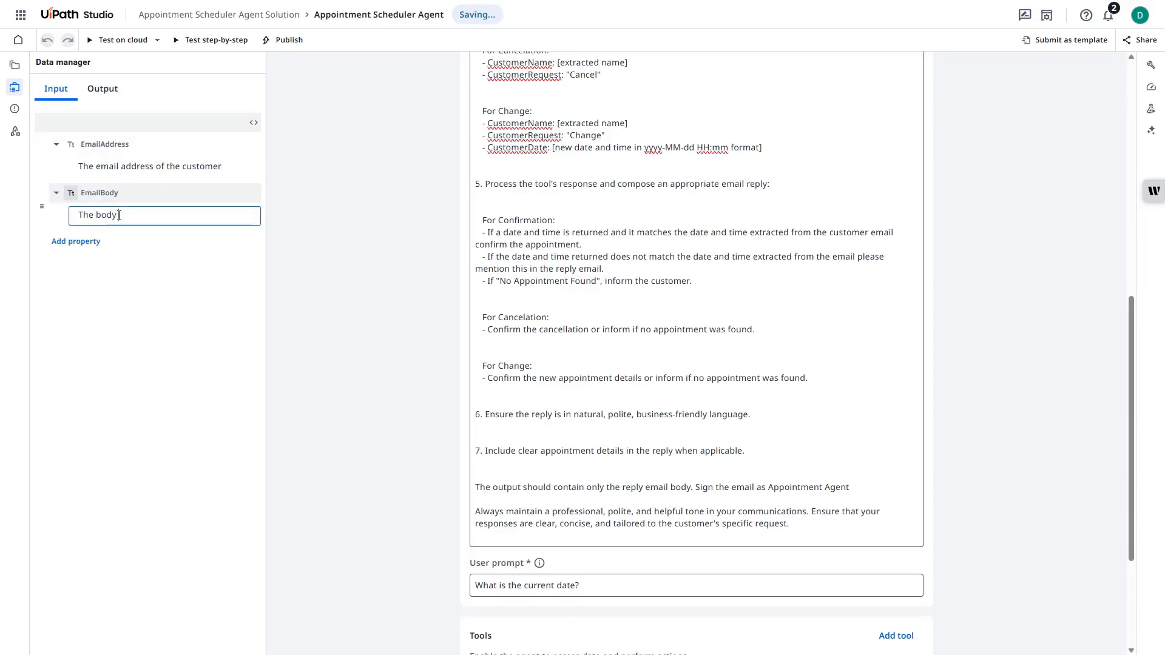
type(" of the email sent by the customer")
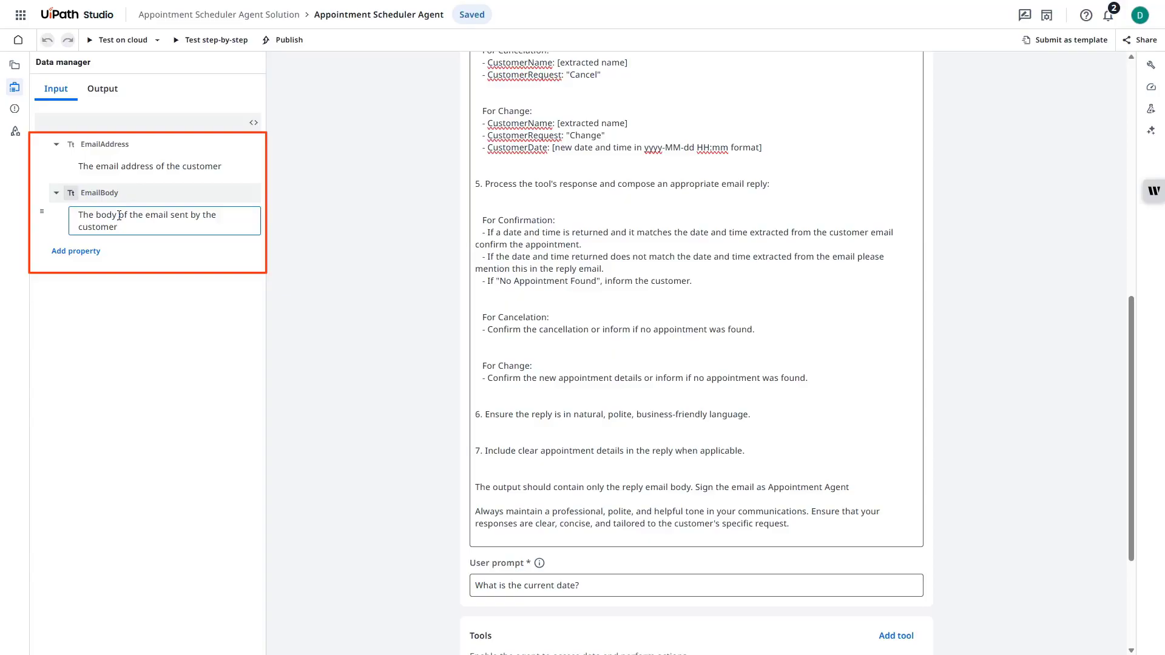
Rename the output property content to EmailReply and describe it as "The reply generated by the agent for the corresponding customer request"
left_click(116, 91)
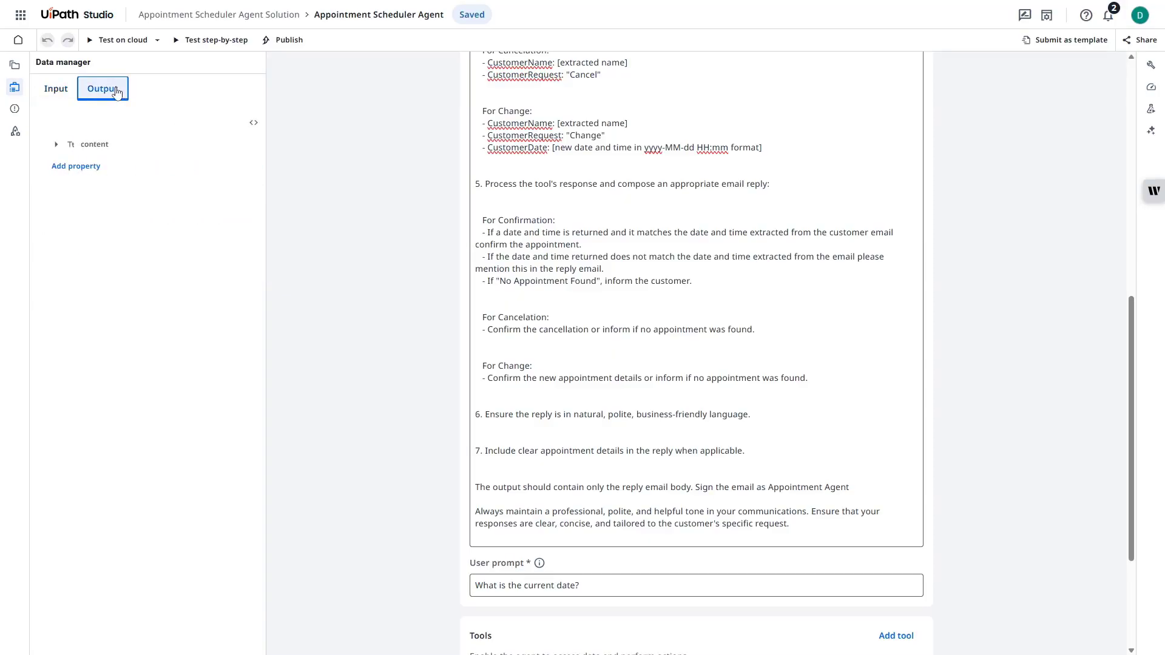
double_click(114, 146)
type("EmailReply")
key("Return")
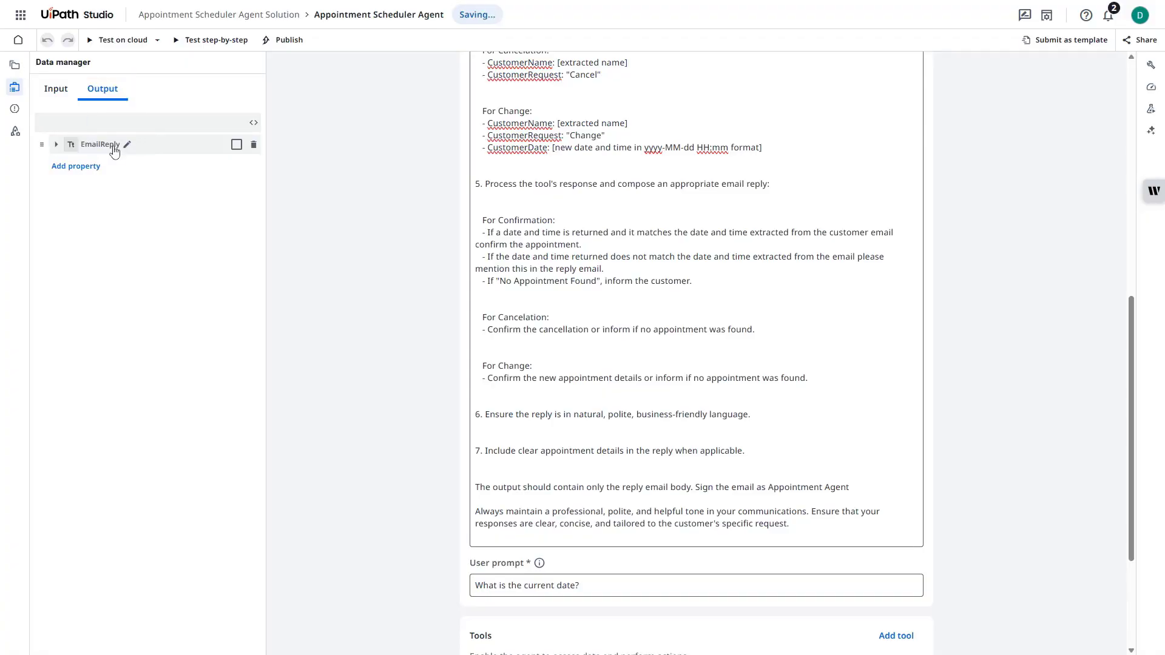
left_click(56, 144)
left_click(70, 167)
type("The reply generated by the agent for the corresponding customer requ")
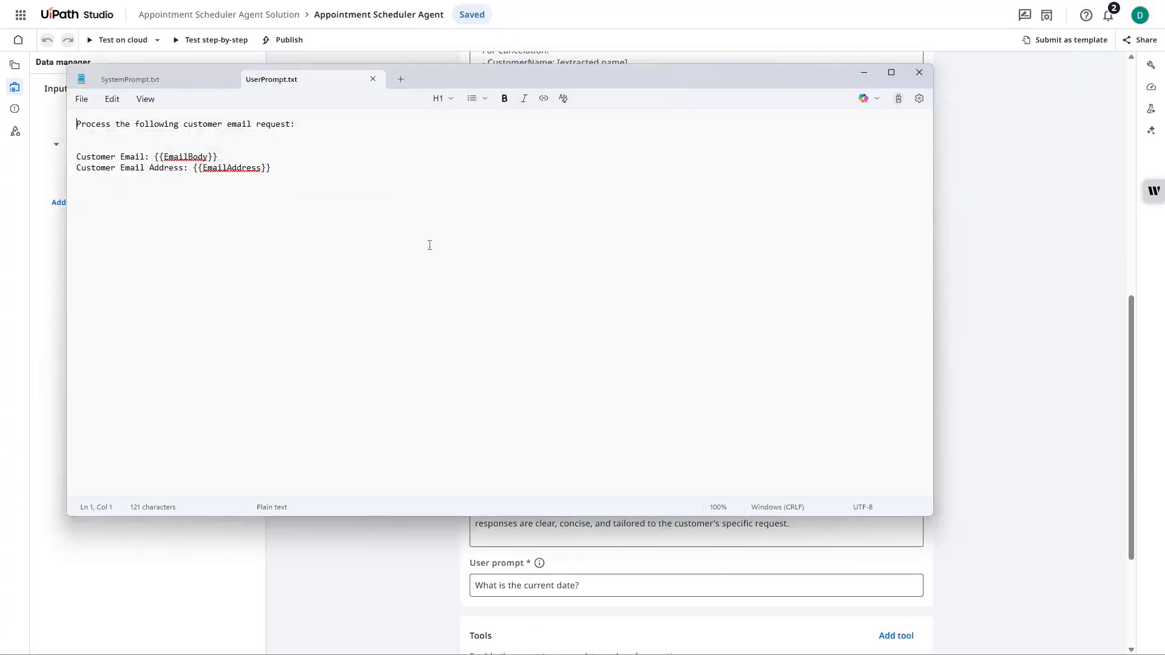
Replace the agent's user prompt with the full text of UserPrompt.txt
key("ctrl+a")
key("ctrl+c")
left_click(580, 609)
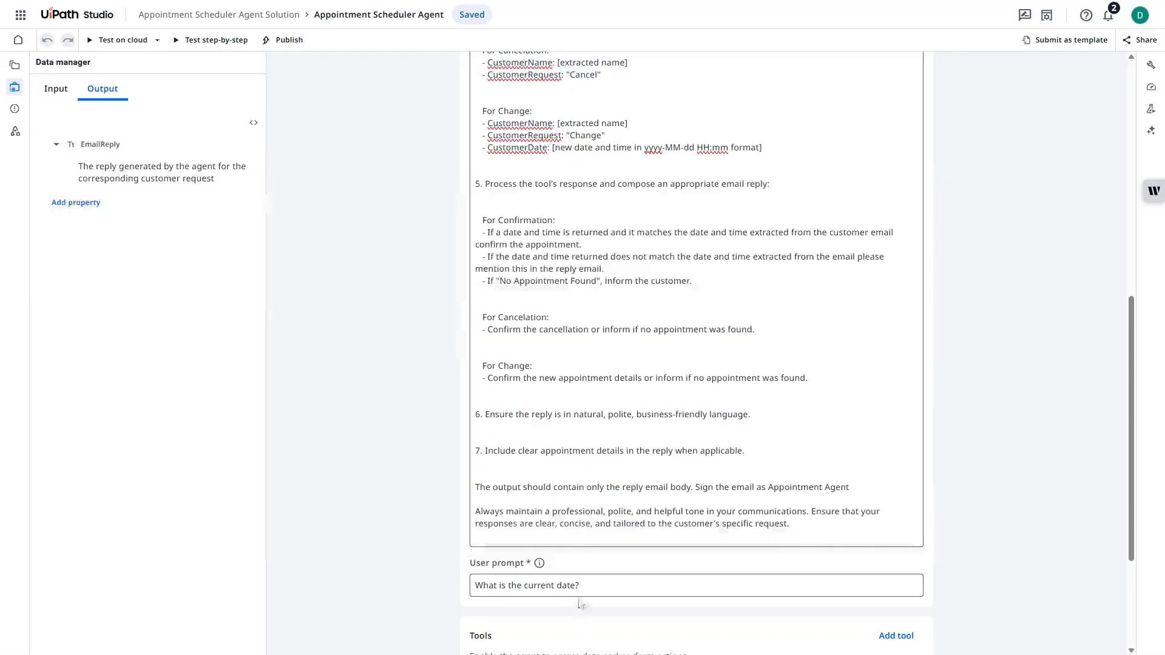
left_click_drag(588, 589, 452, 586)
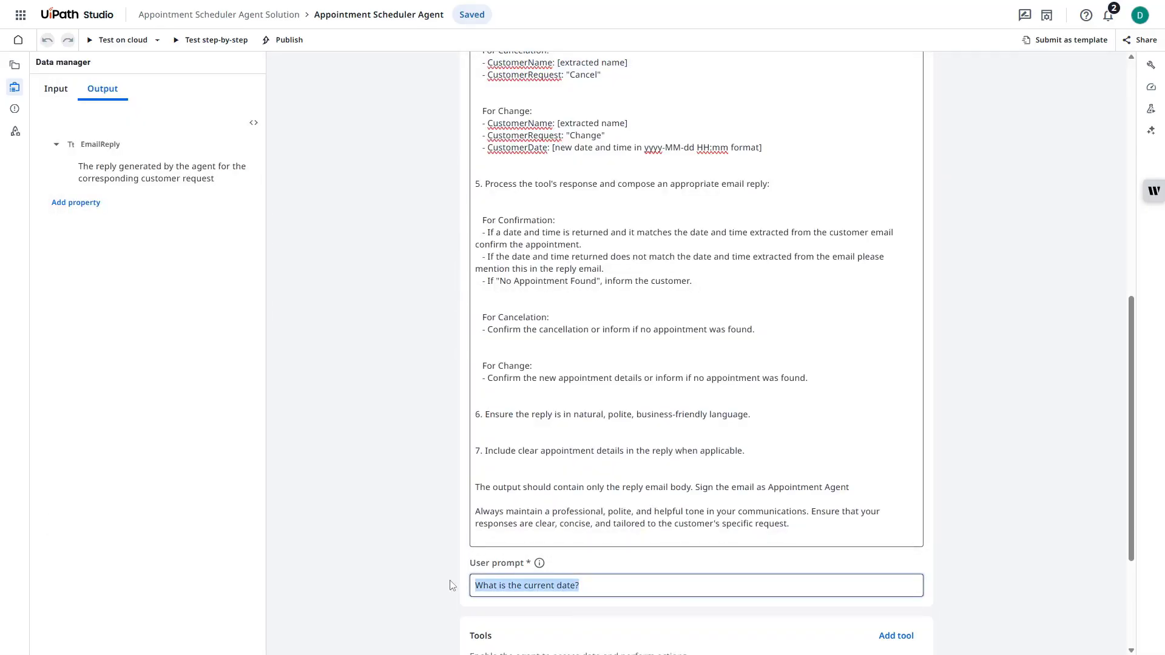
key("ctrl+v")
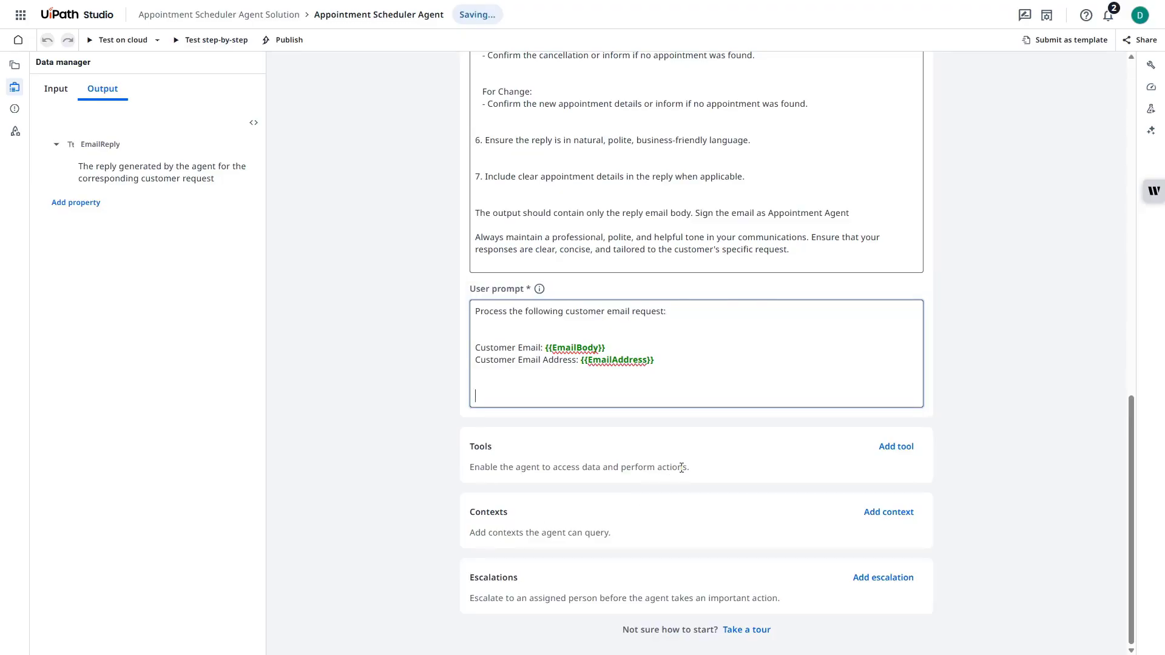
Add an RPA workflow project named Appointment Check Workflow to the solution
left_click(15, 65)
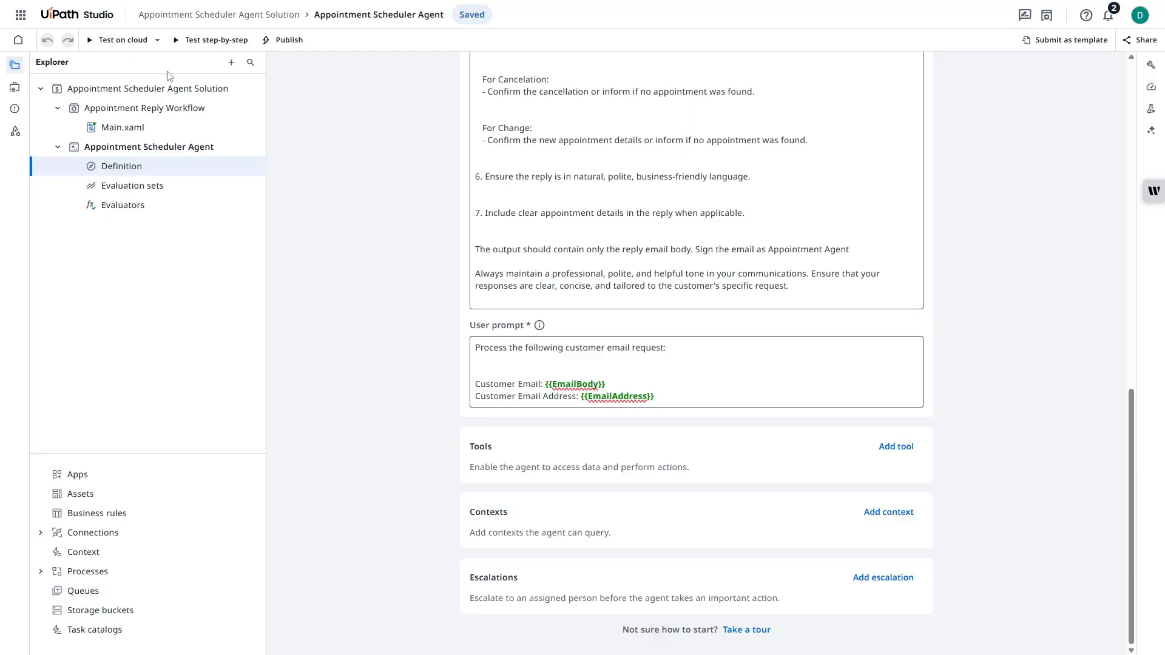
left_click(232, 64)
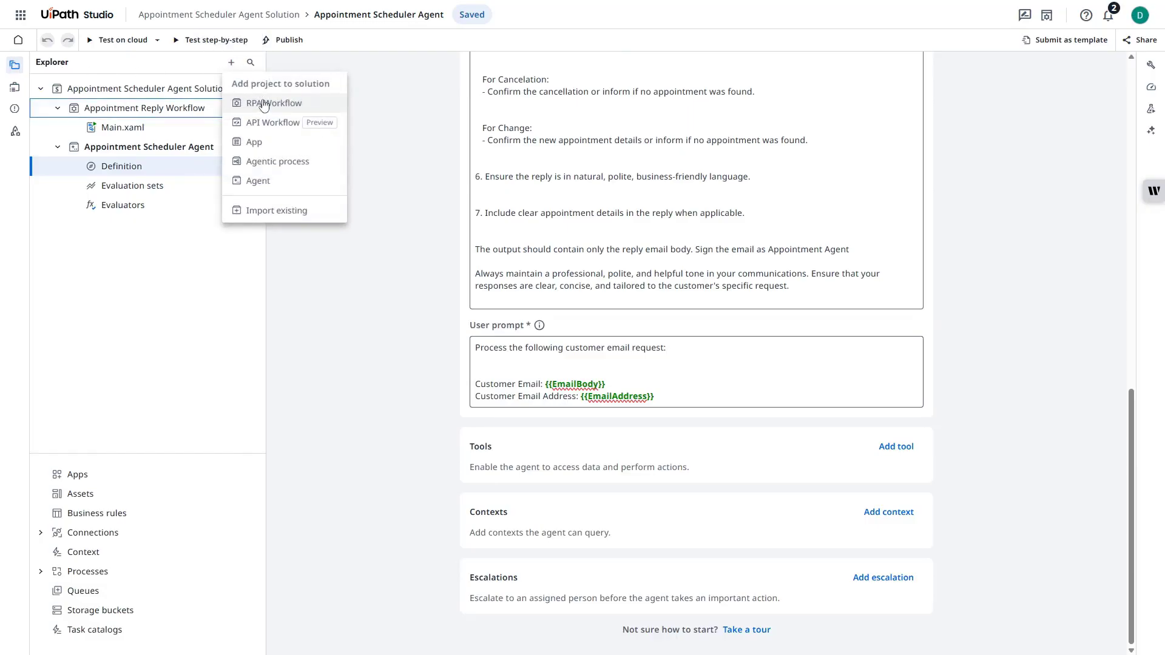
left_click(268, 104)
type("Appointment Check Workflow")
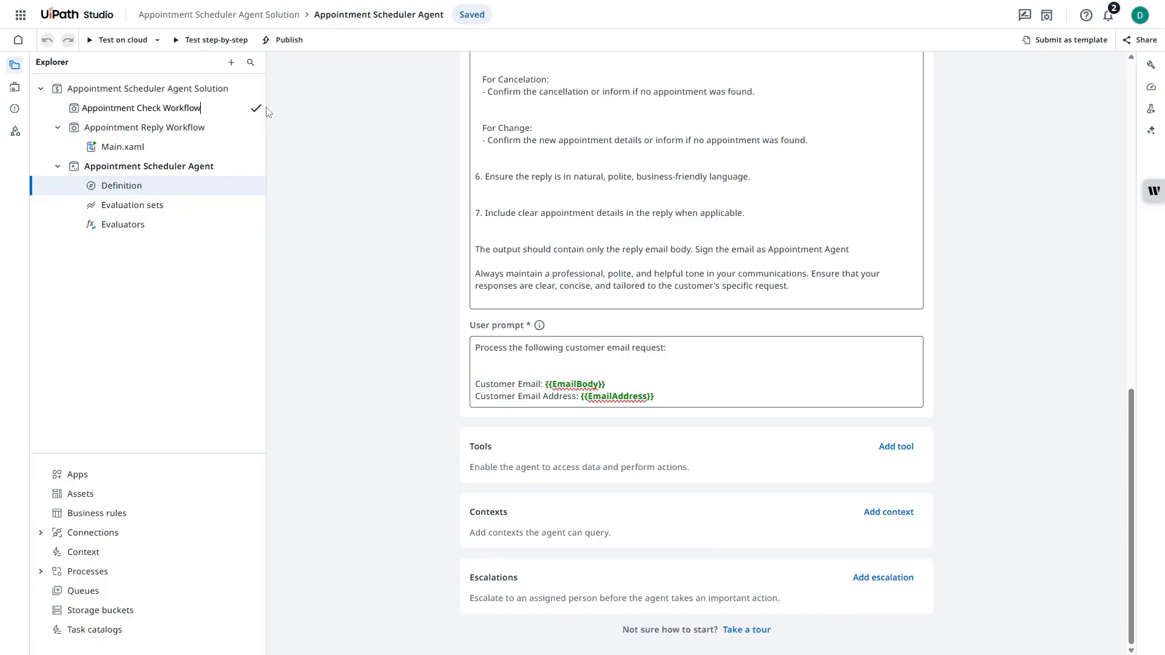
key("Return")
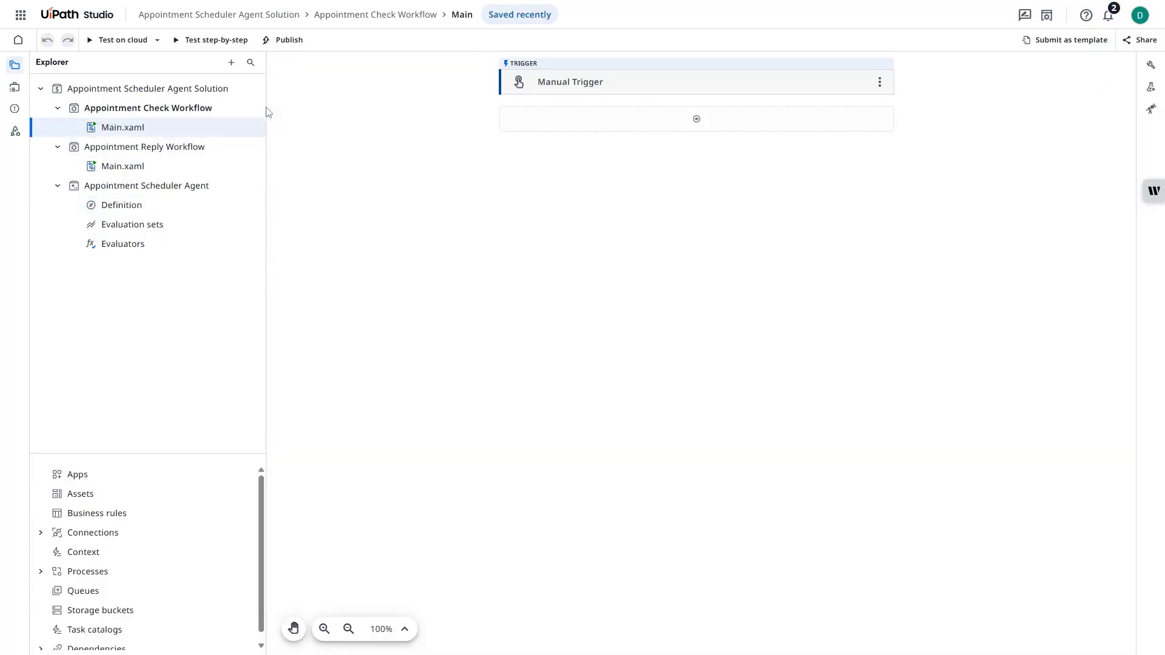
Add a For Each Row in Workbook activity that iterates over the appointments sheet of appointments.xlsx in the Appointment Scheduler Agent folder
left_click(689, 118)
type("For each rowin work")
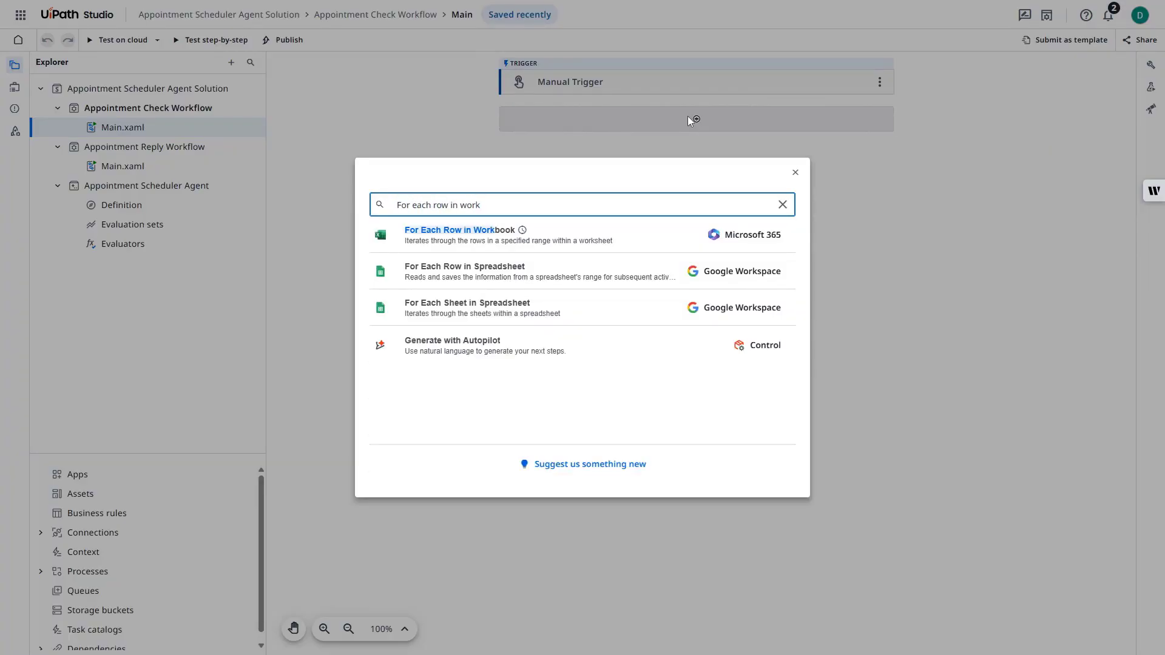
left_click(625, 243)
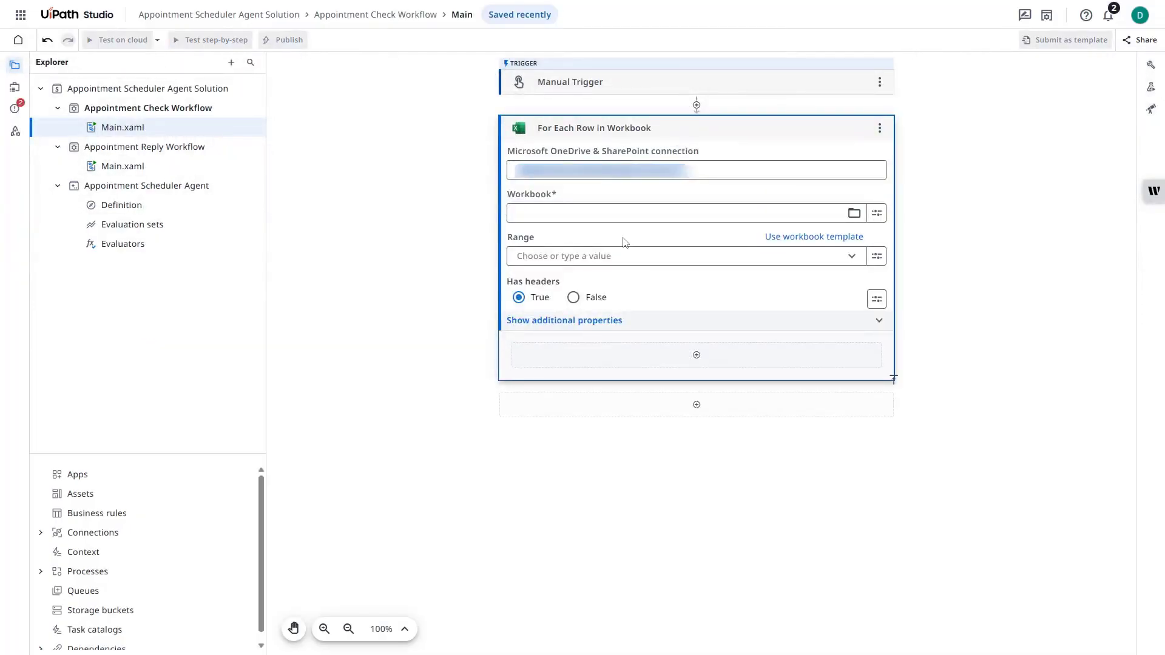
left_click(595, 214)
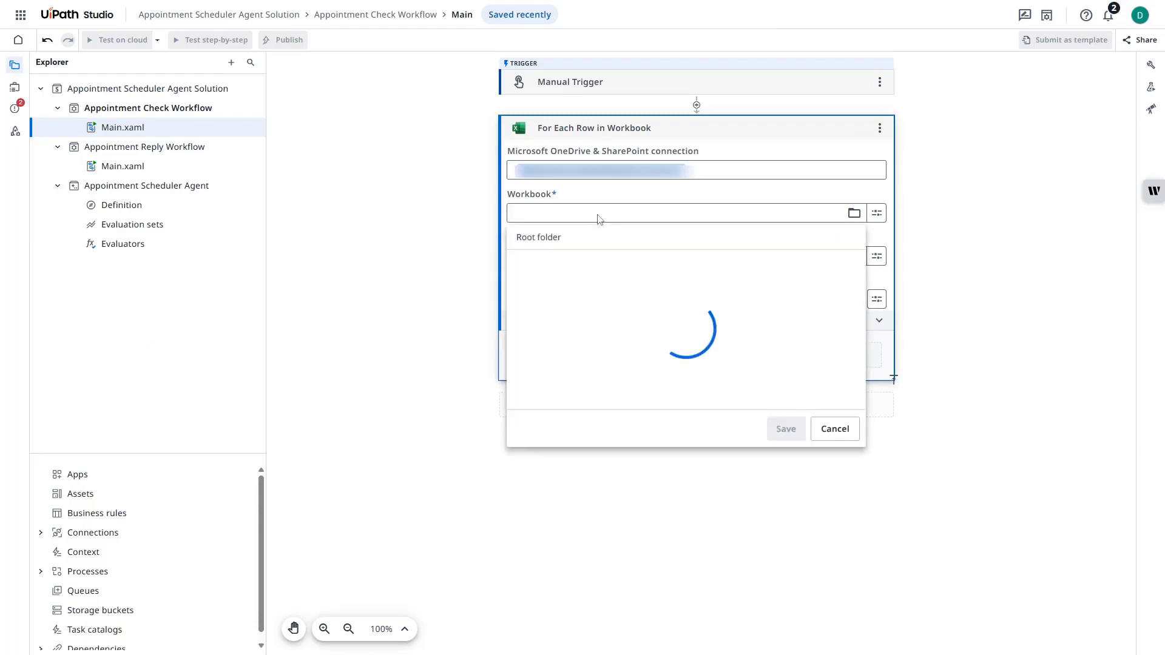
left_click(575, 287)
left_click(573, 267)
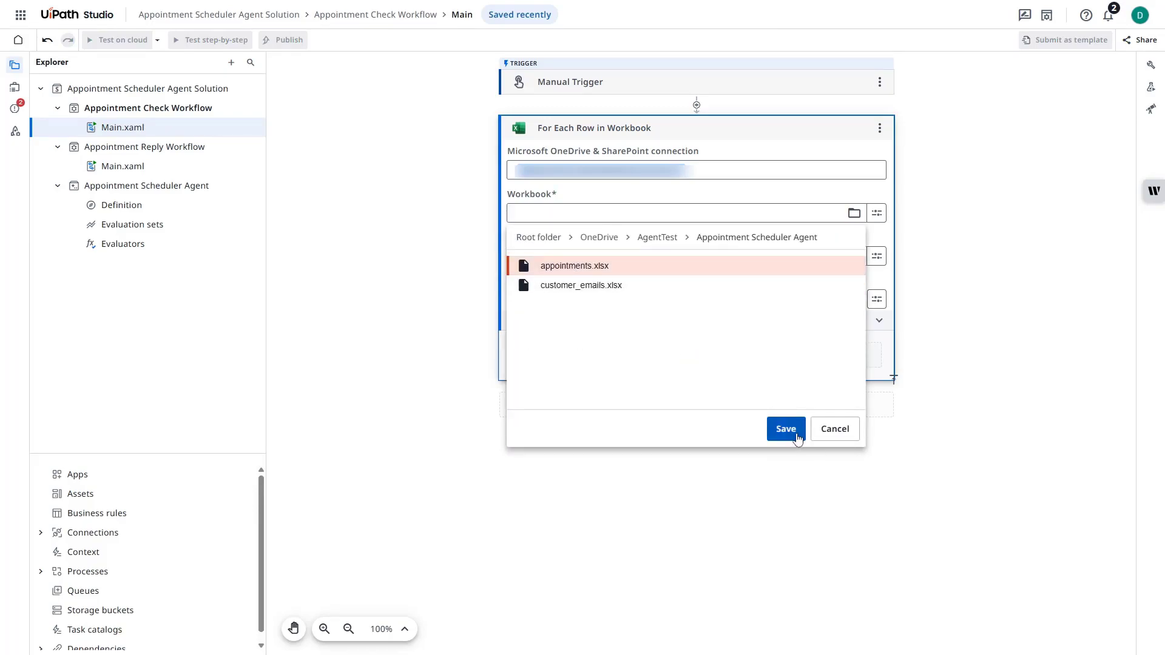
left_click(792, 431)
left_click(816, 261)
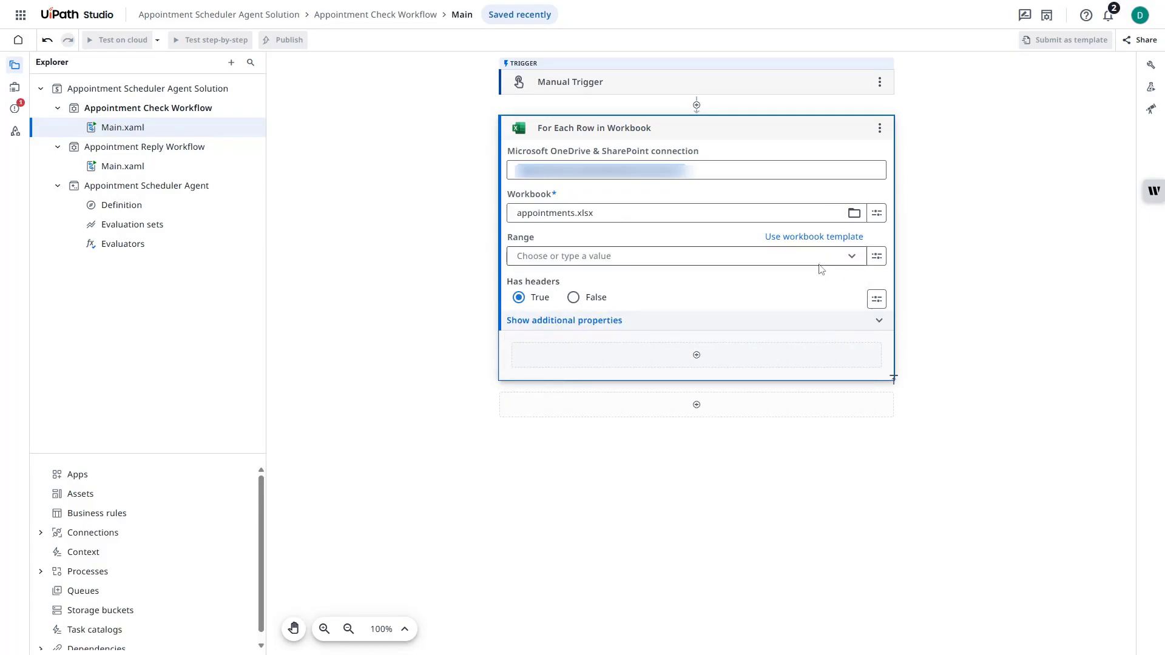
left_click(710, 283)
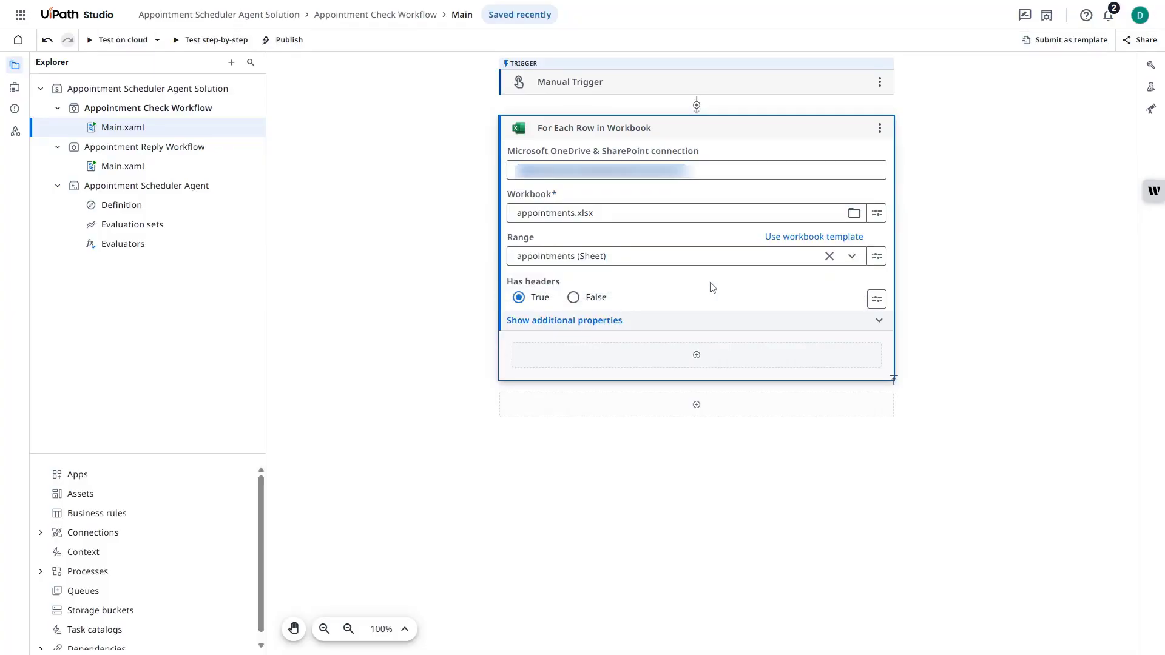
Create a text argument named in_CustomerName with direction In for the Appointment Check Workflow
left_click(12, 93)
left_click(251, 63)
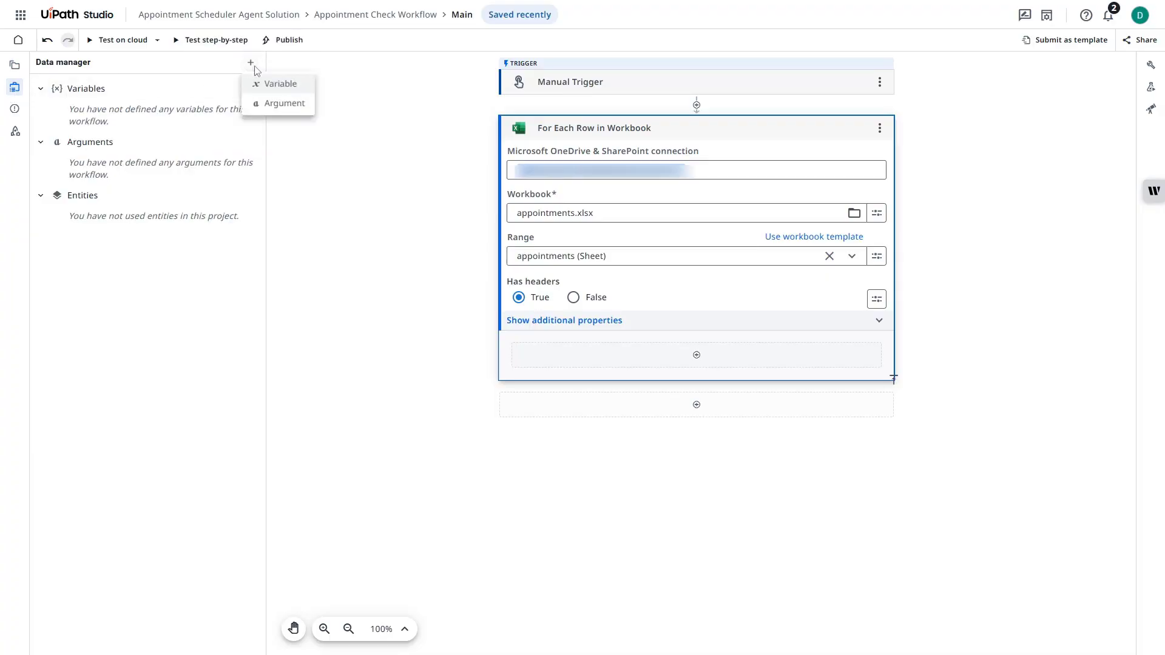
left_click(271, 105)
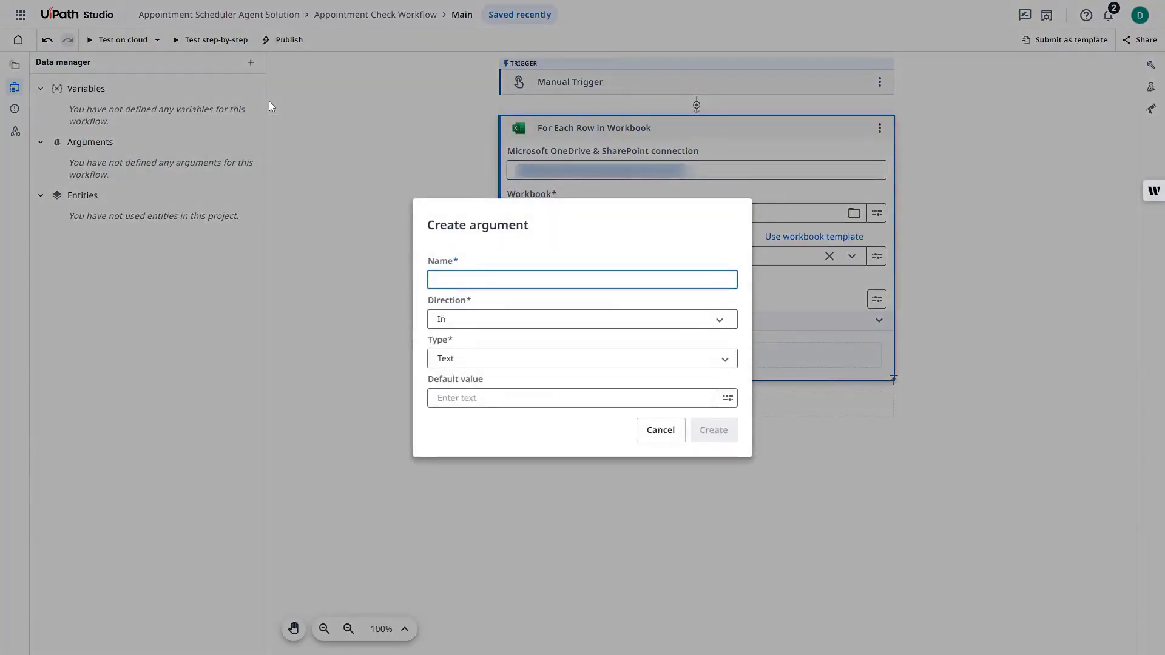
type("in_CustomerName")
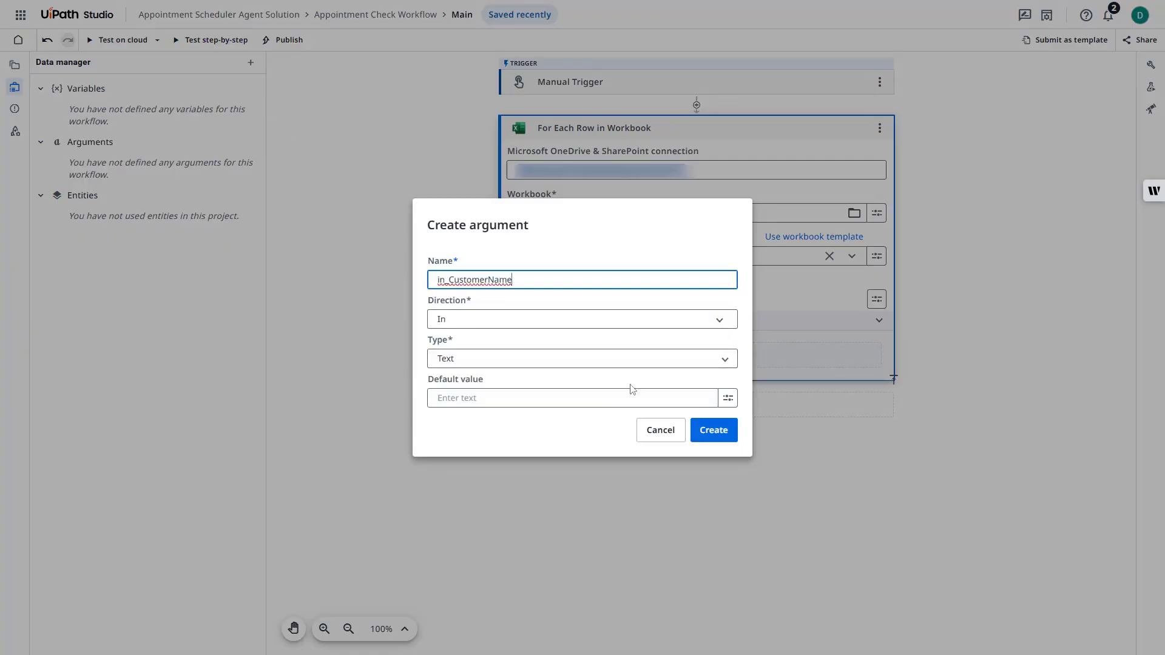
left_click(717, 429)
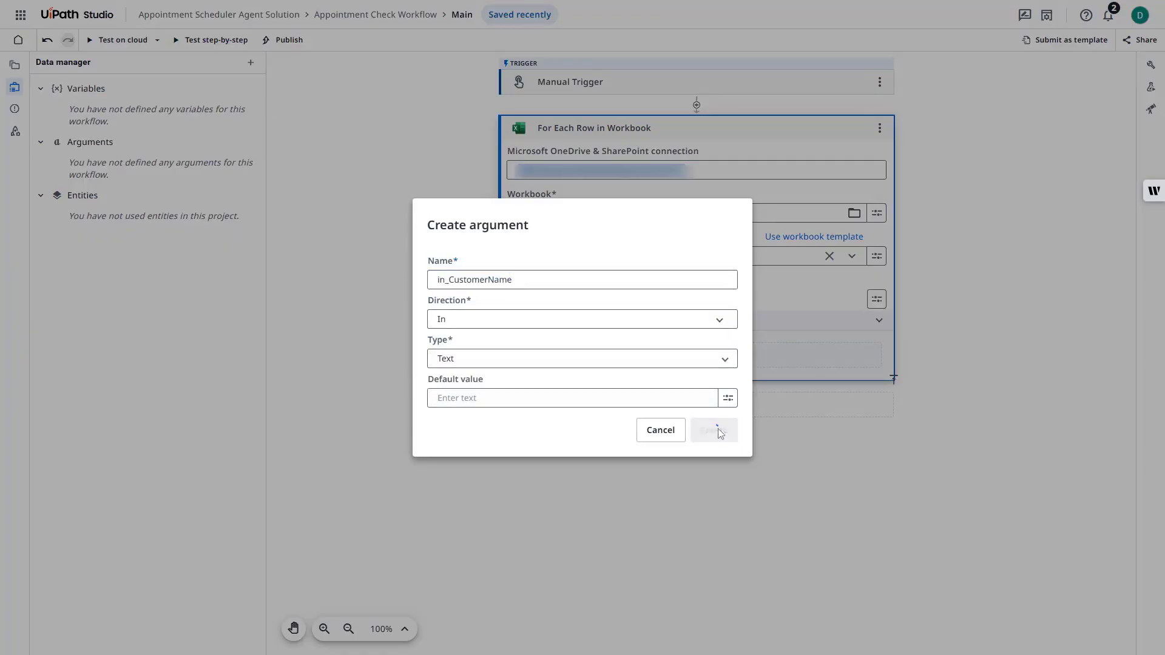
Create two more text arguments with direction In, named in_CustomerRequest and in_CustomerDate
left_click(251, 62)
left_click(271, 103)
type("in_CustomerRequest")
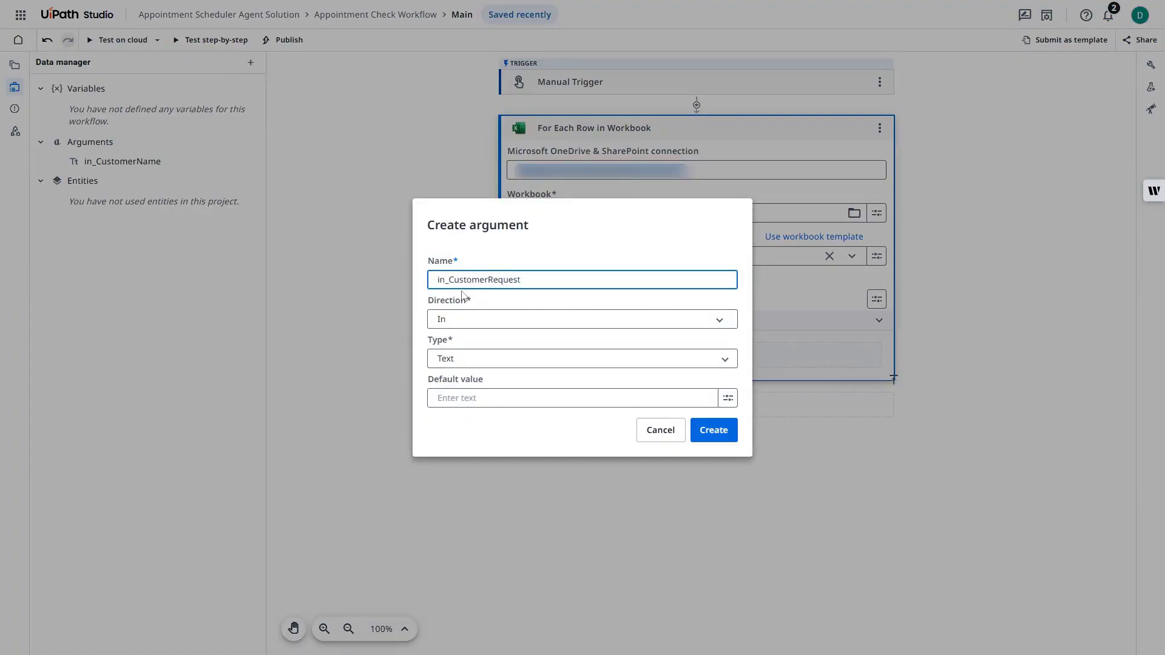
key("Return")
left_click(250, 62)
left_click(271, 101)
type("in_CustomerDate")
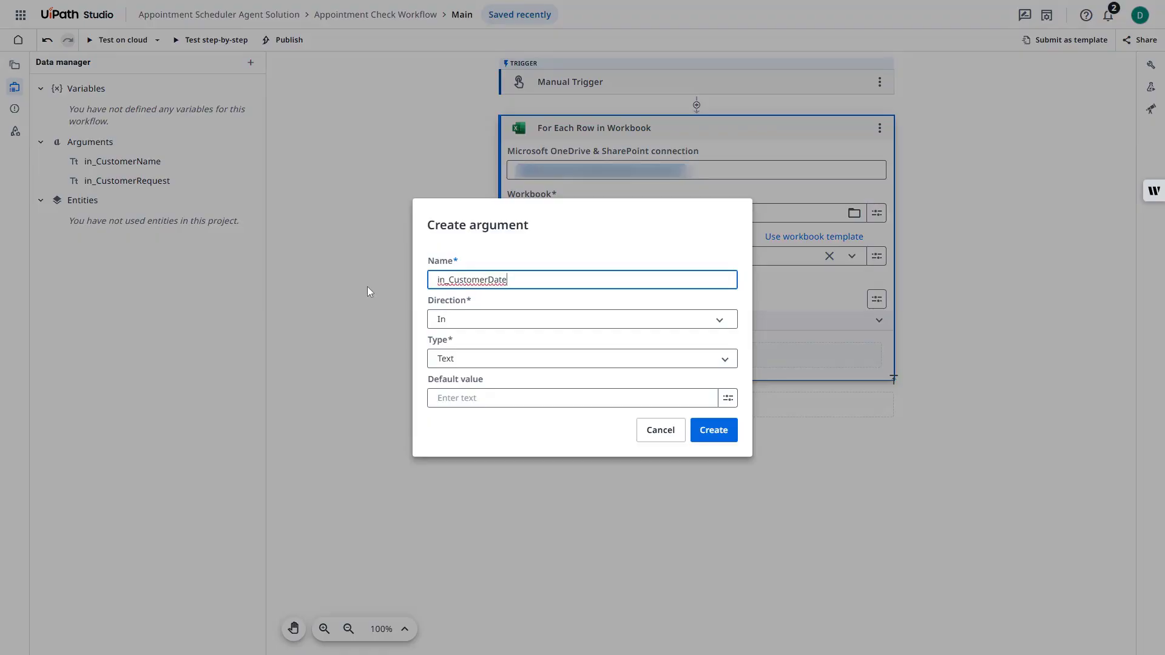
key("Return")
Create a text argument named out_ProcessReturn with direction Out
left_click(250, 62)
left_click(265, 100)
type("out_Process")
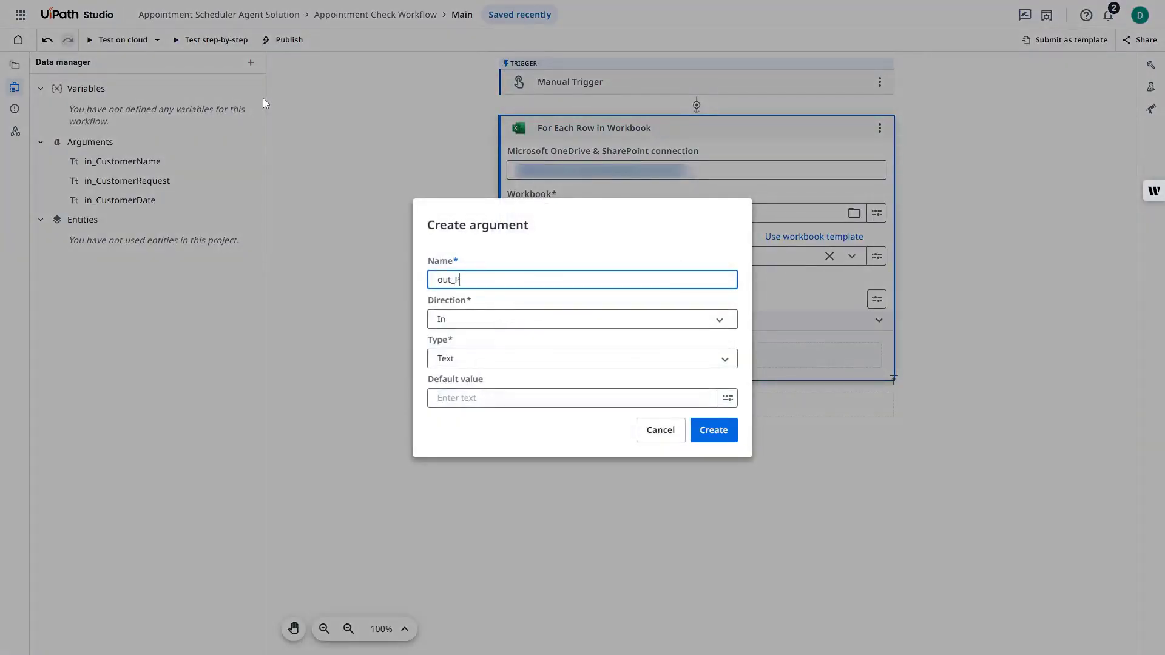
left_click(496, 319)
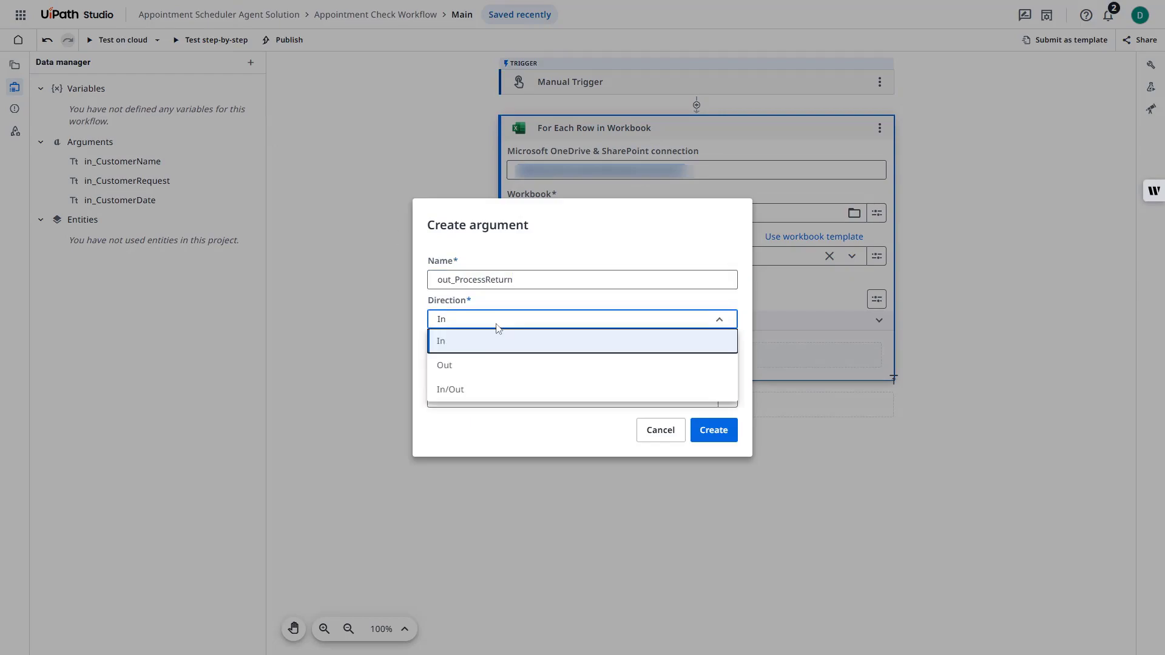
left_click(497, 364)
left_click(716, 432)
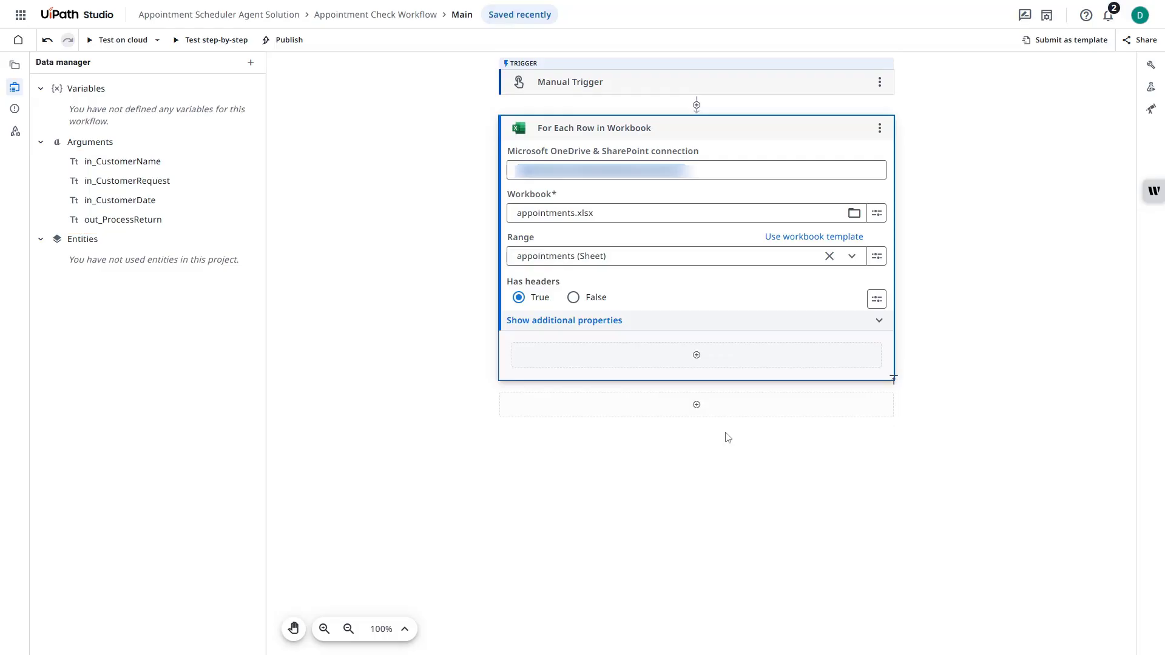
Insert an If activity inside the workbook row loop and rename it If Appointment Found
left_click(702, 358)
type("if")
key("Return")
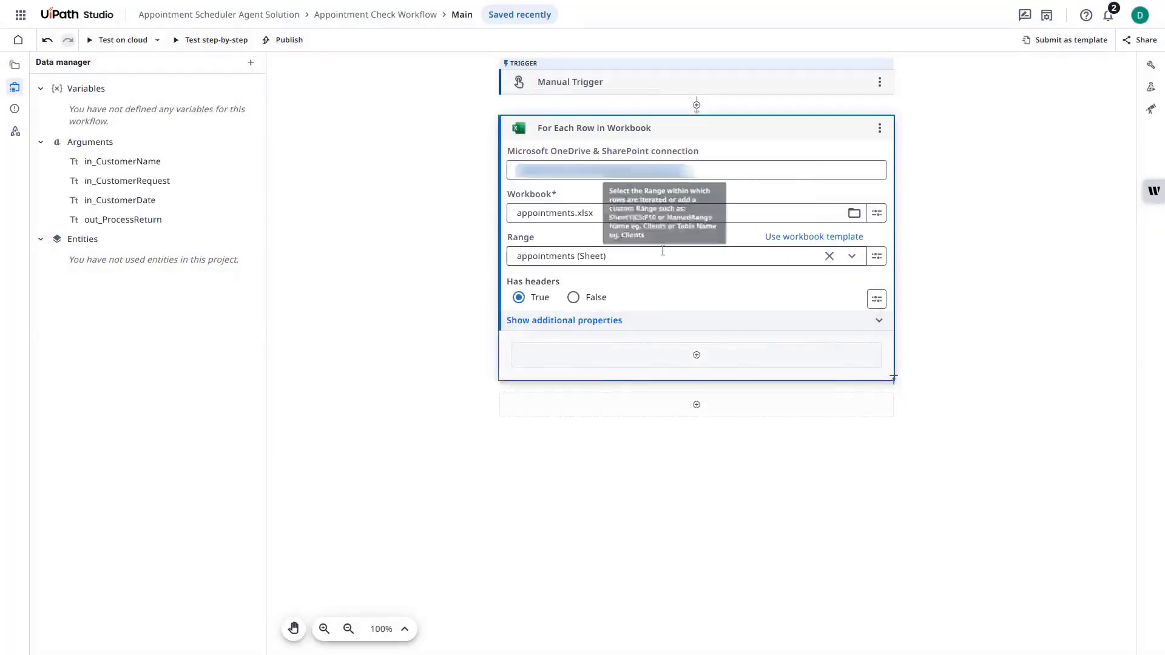
left_click(557, 364)
type("Appointment Found")
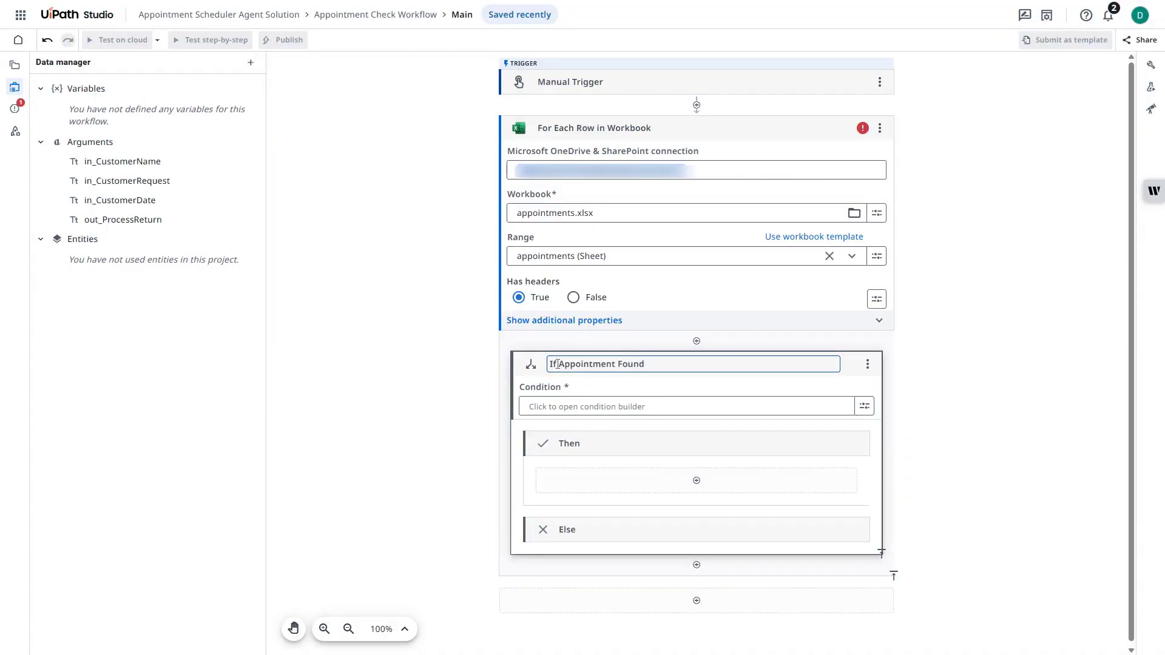
Set the If Appointment Found condition so that the current row's Name equals in_CustomerName
left_click(592, 413)
left_click(446, 305)
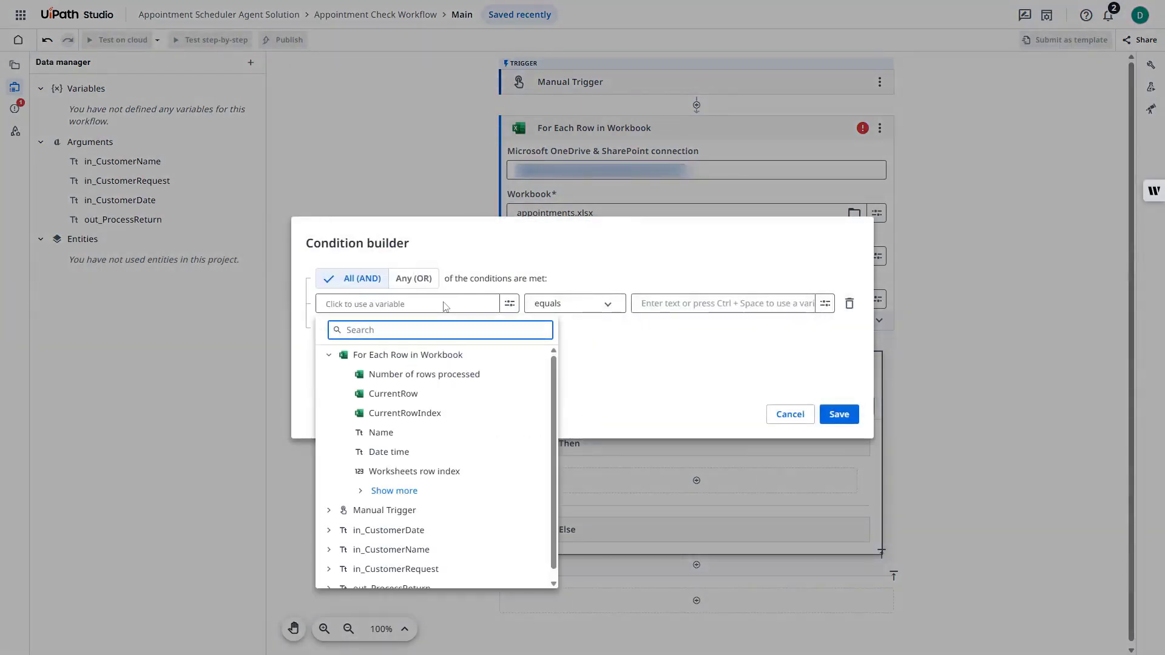
left_click(404, 438)
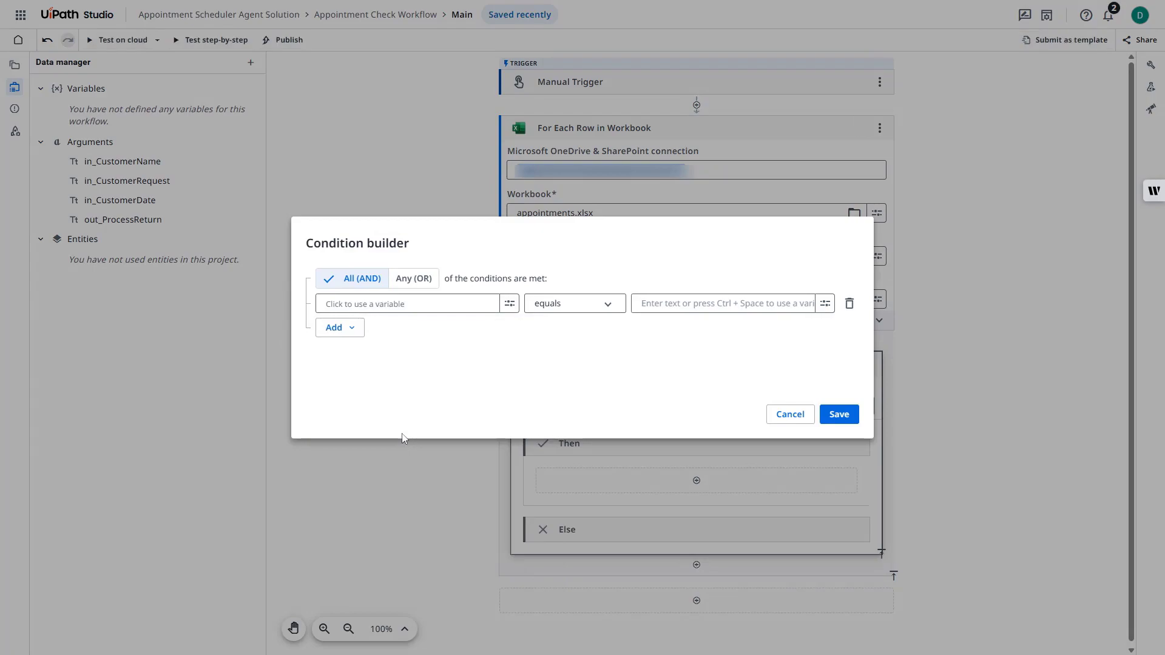
left_click(827, 306)
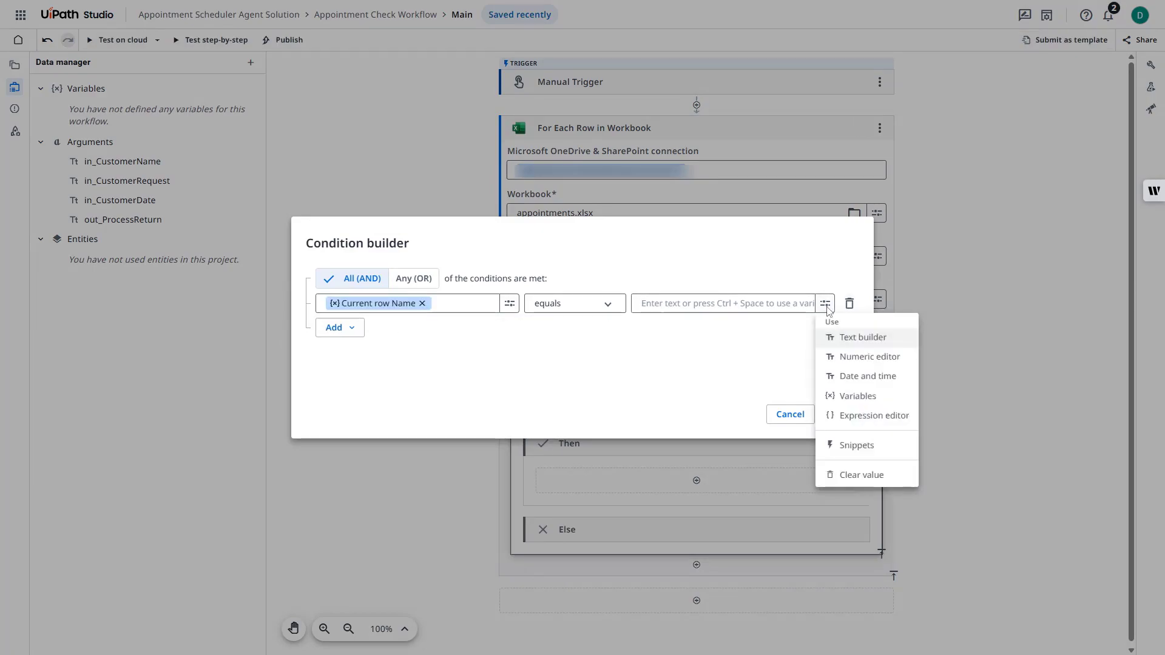
left_click(857, 396)
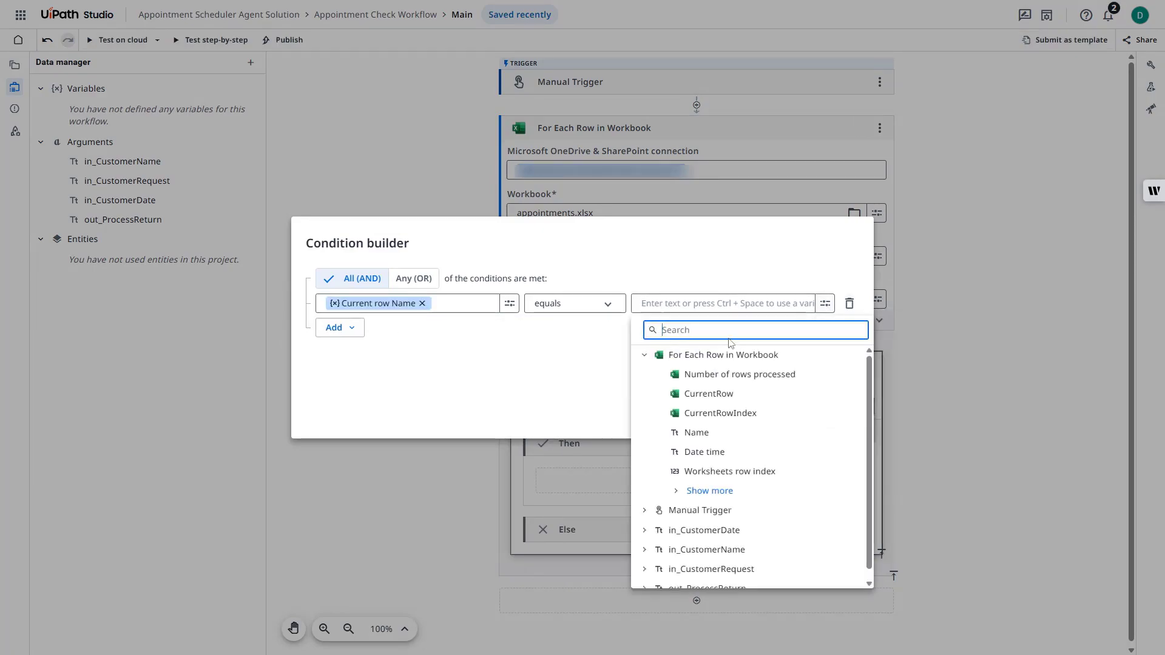
left_click(734, 552)
left_click(838, 418)
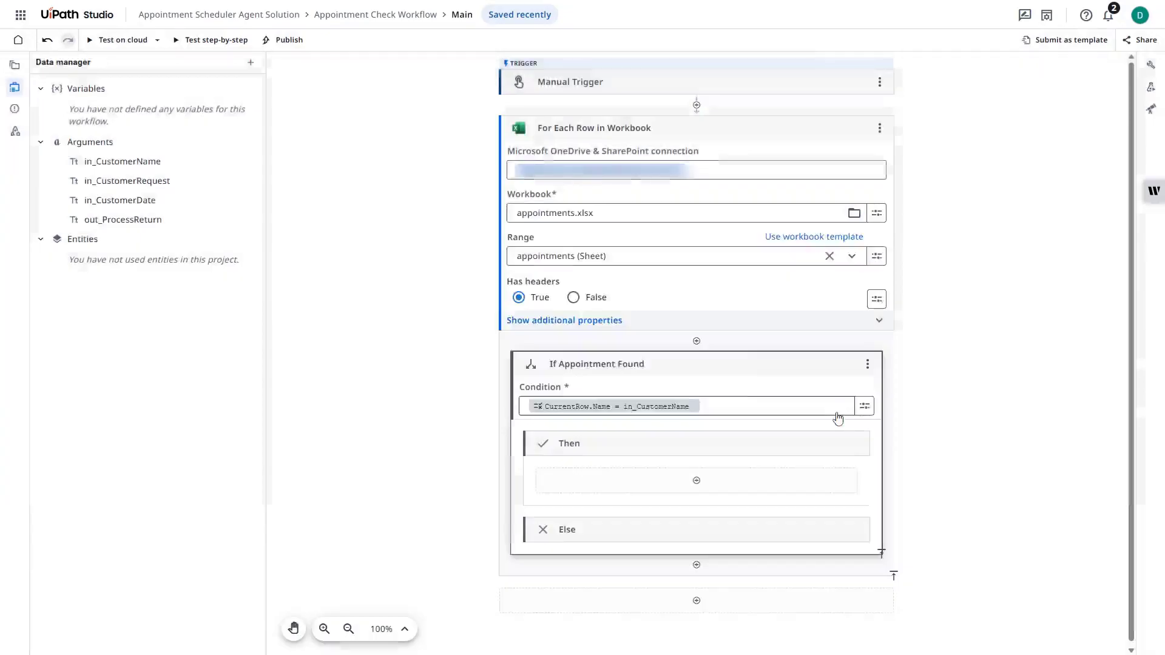
Add a Switch on in_CustomerRequest to the Then branch and give it a case named Check
left_click(696, 481)
type("switch")
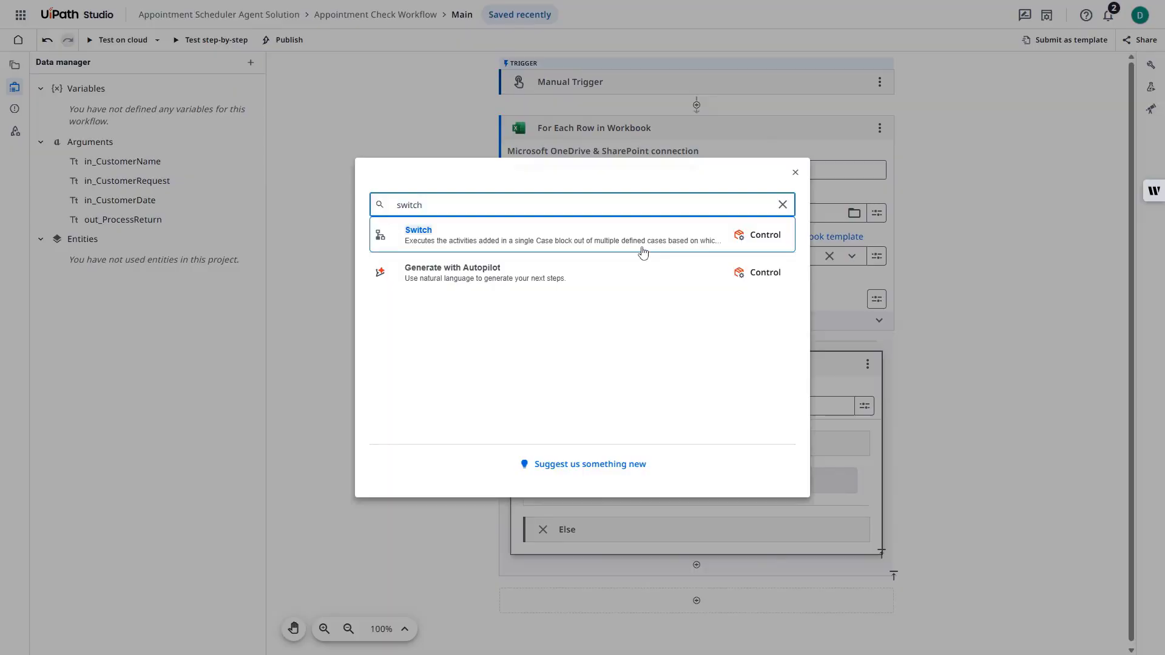
left_click(643, 253)
left_click(648, 411)
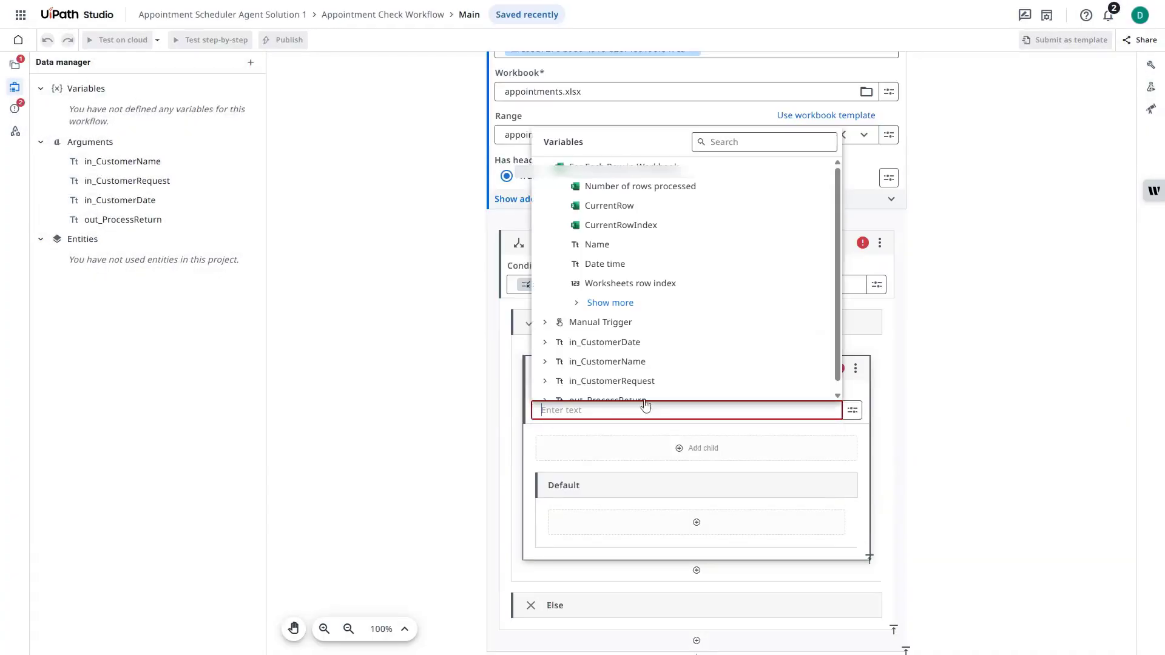
left_click(671, 382)
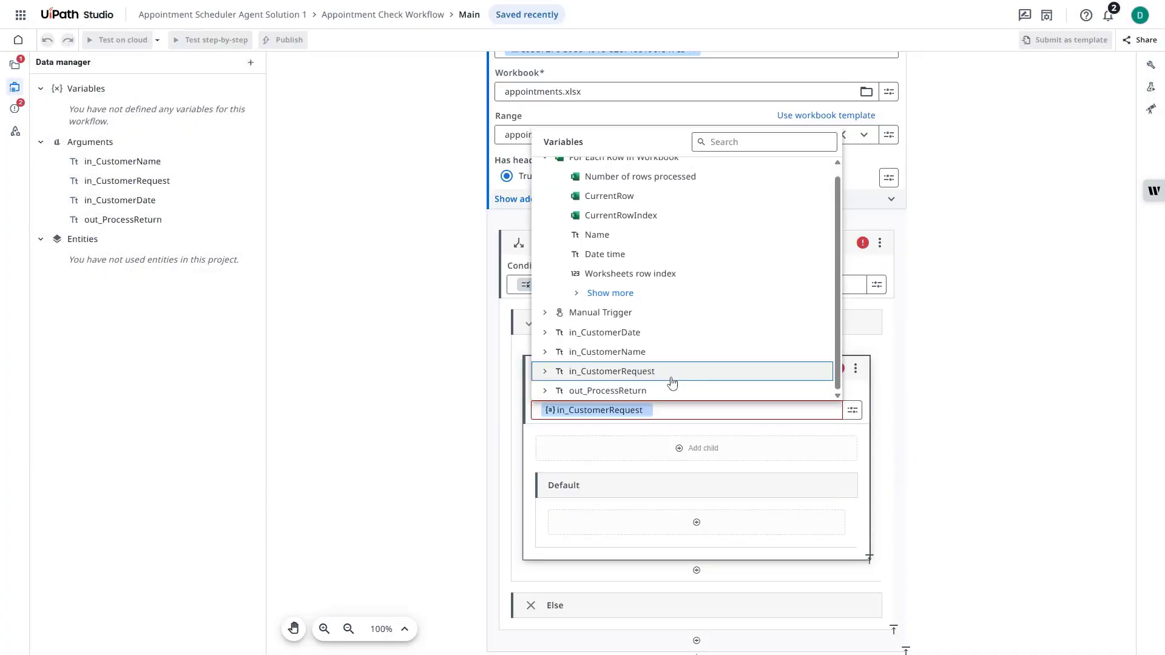
left_click(885, 397)
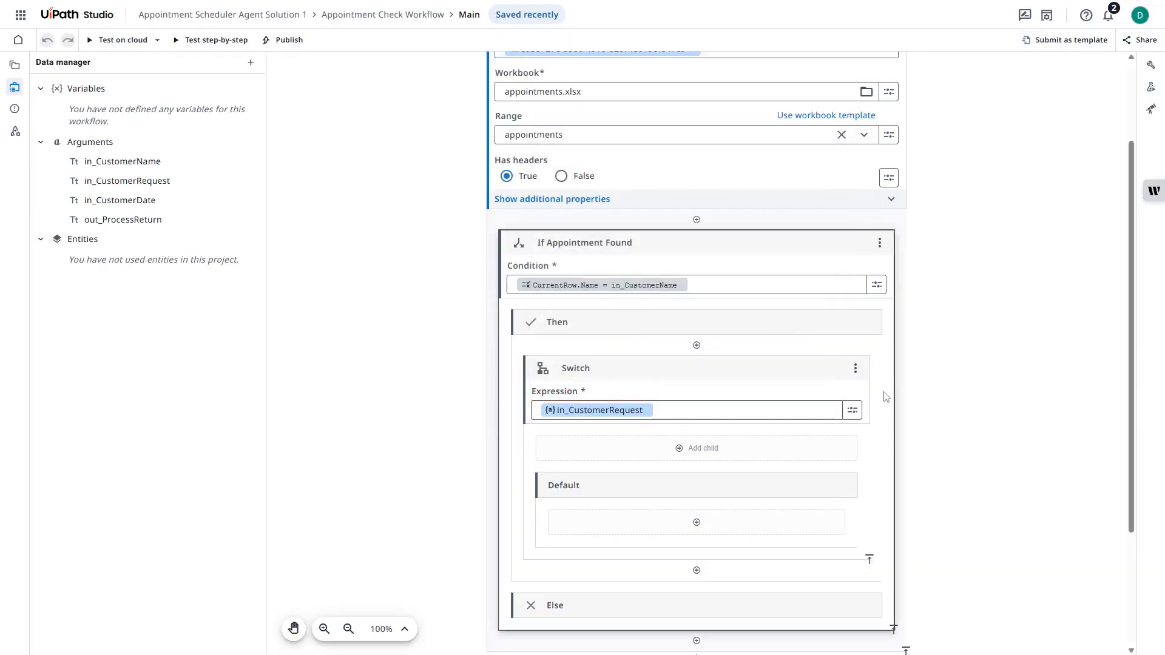
left_click(755, 456)
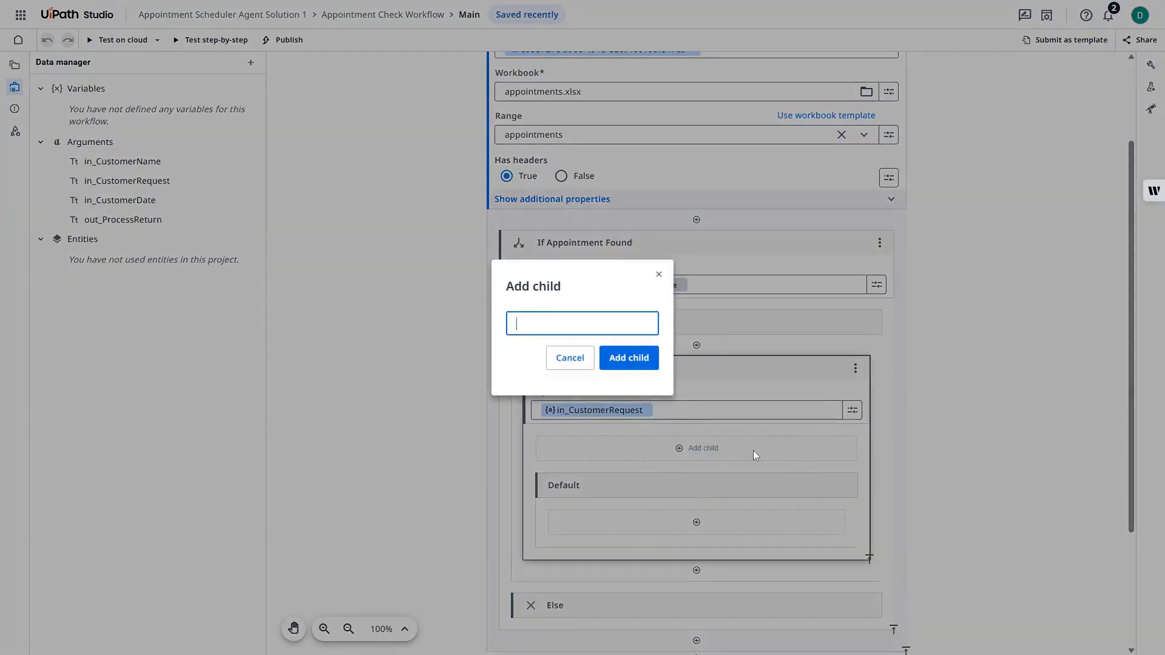
key("Return")
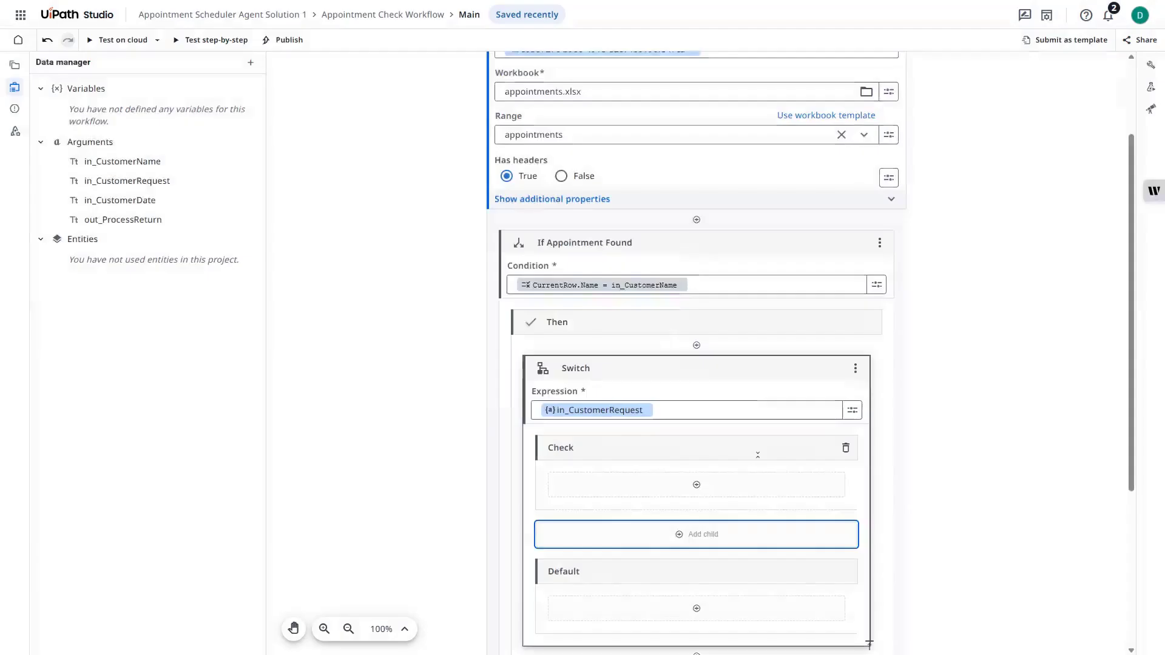
Add two more cases named Change and Cancel to the Switch below the Check case
left_click(694, 534)
type("Change")
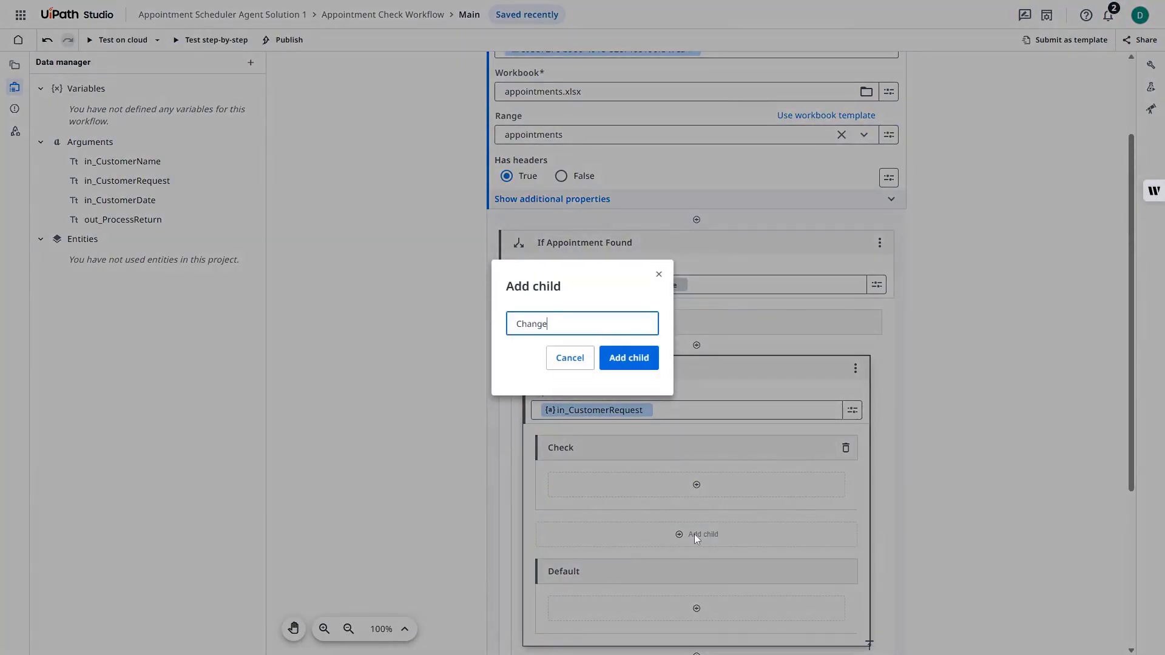
key("Return")
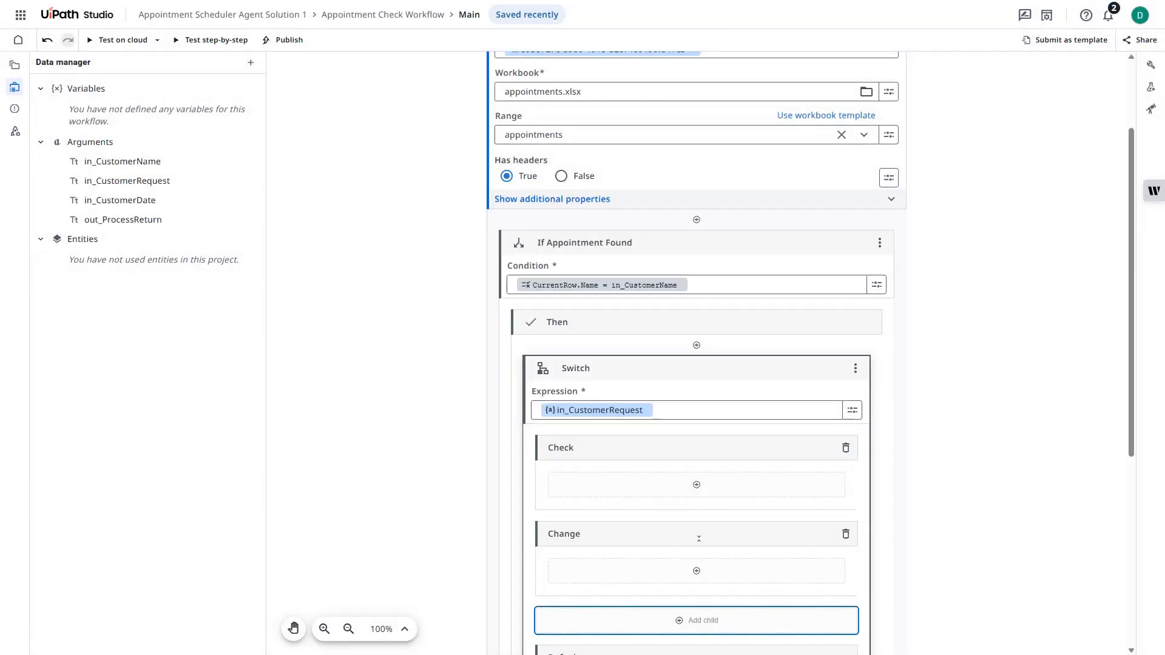
left_click(779, 624)
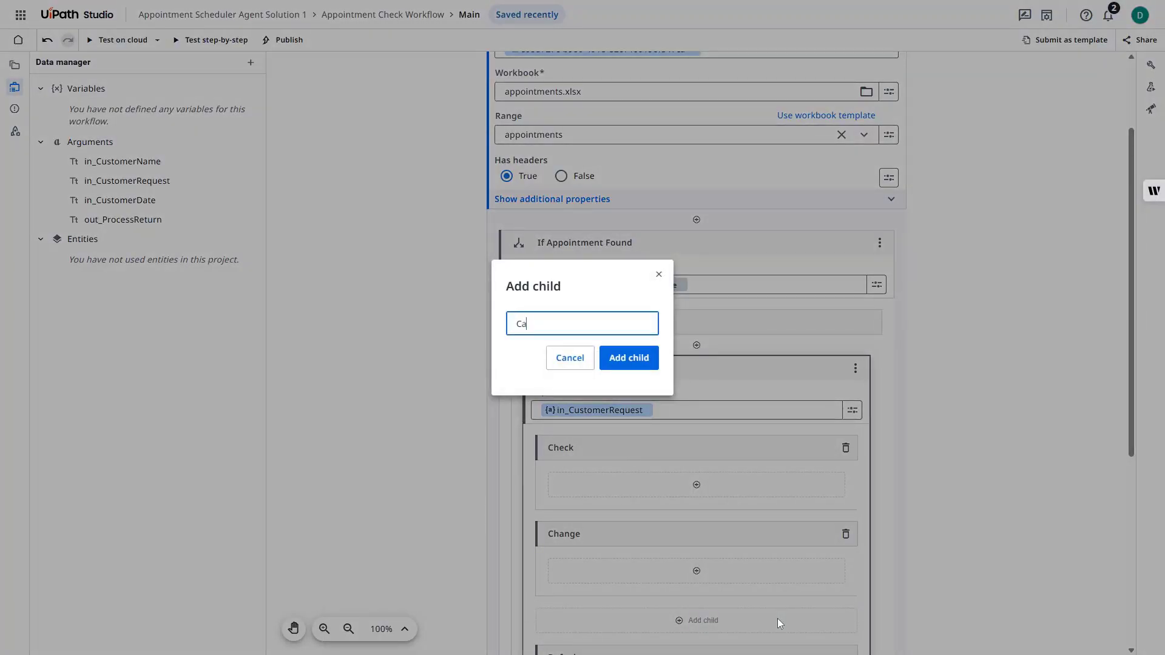
type("Cancel")
key("Return")
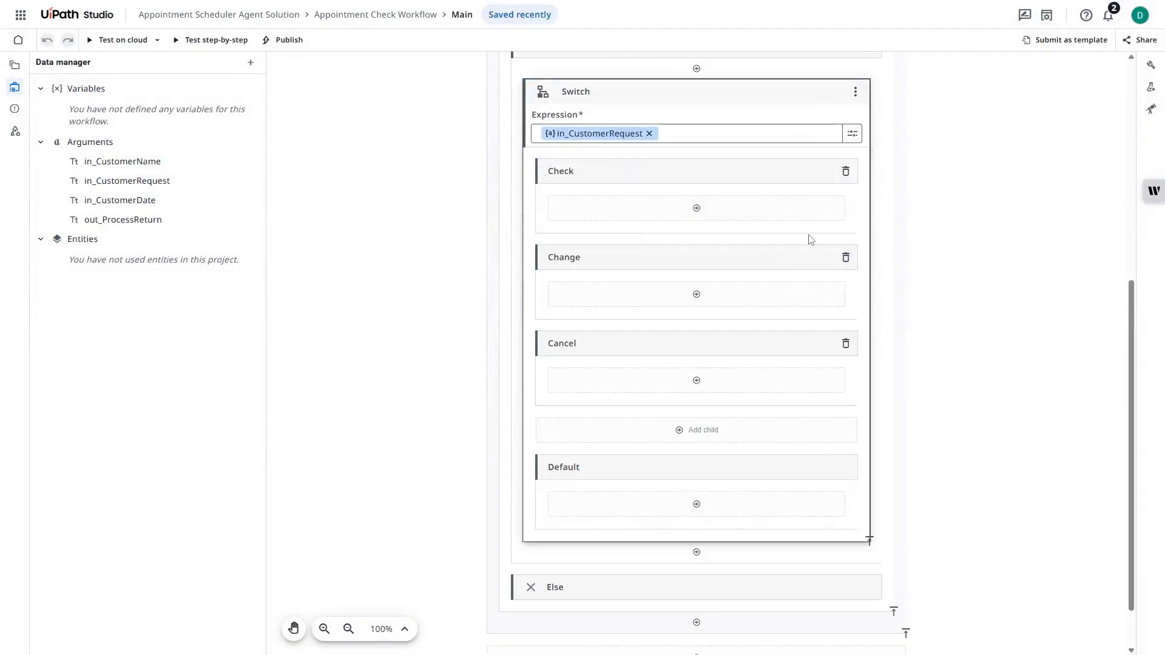
Add a Set Variable Value activity to the Check case and rename it Return Appointment Date
left_click(696, 208)
type("set variable")
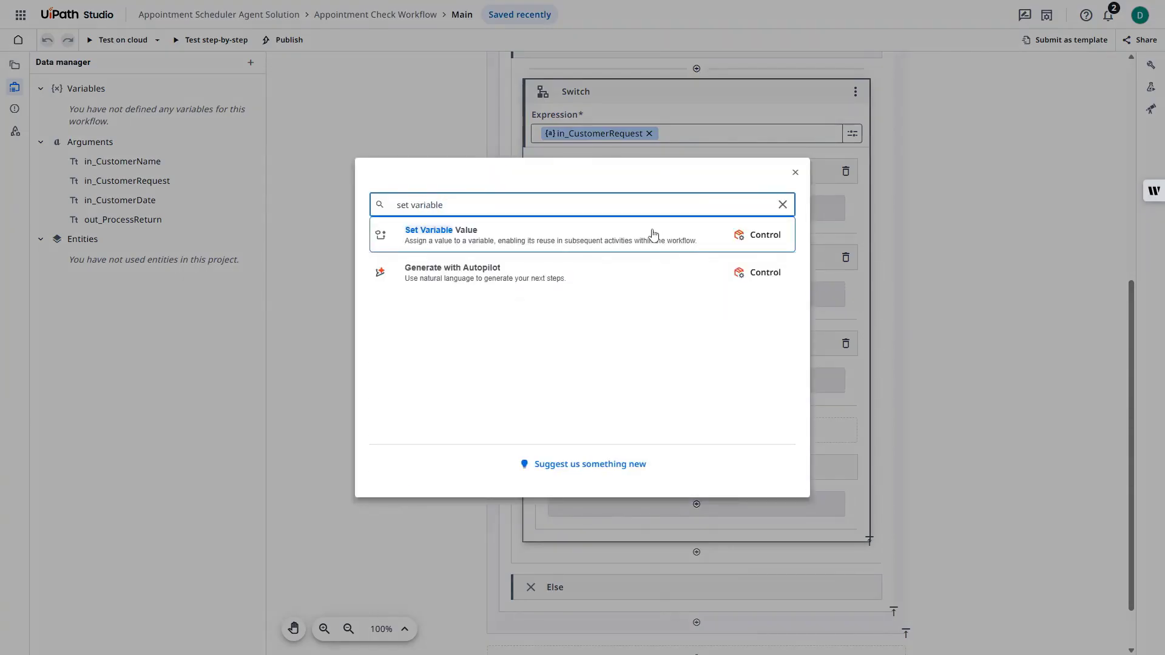
left_click(653, 234)
left_click(679, 217)
type("Return Appointment Date")
Have Return Appointment Date set out_ProcessReturn to the current workbook row's Date time value
left_click(683, 260)
left_click(653, 366)
left_click(828, 303)
left_click(843, 353)
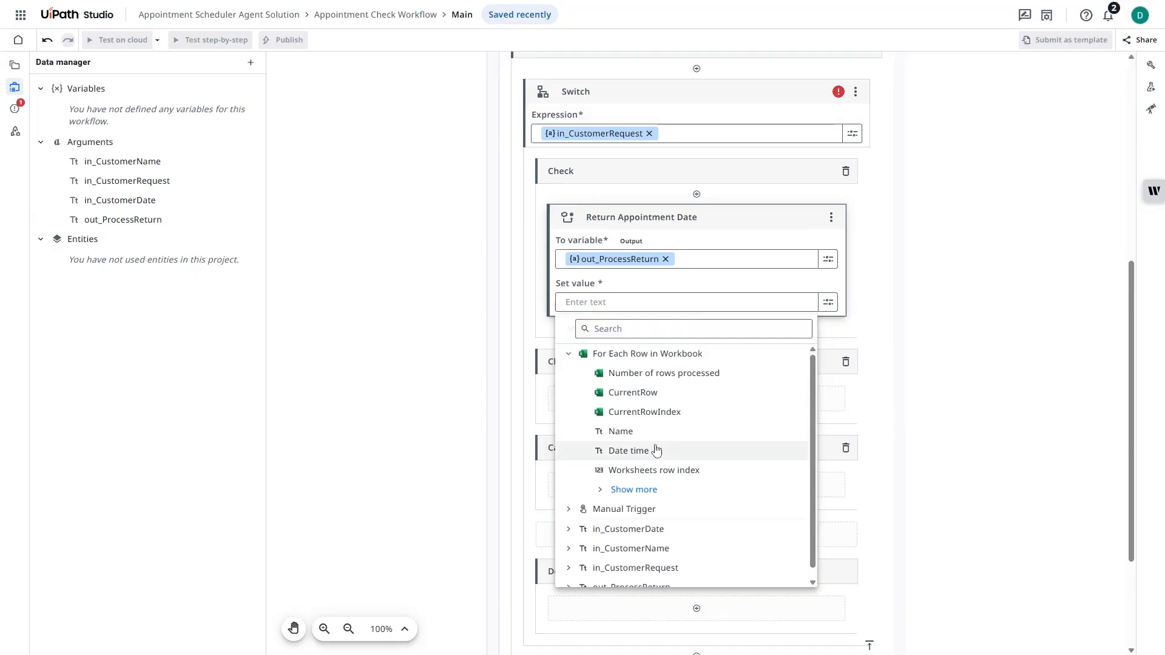
left_click(629, 450)
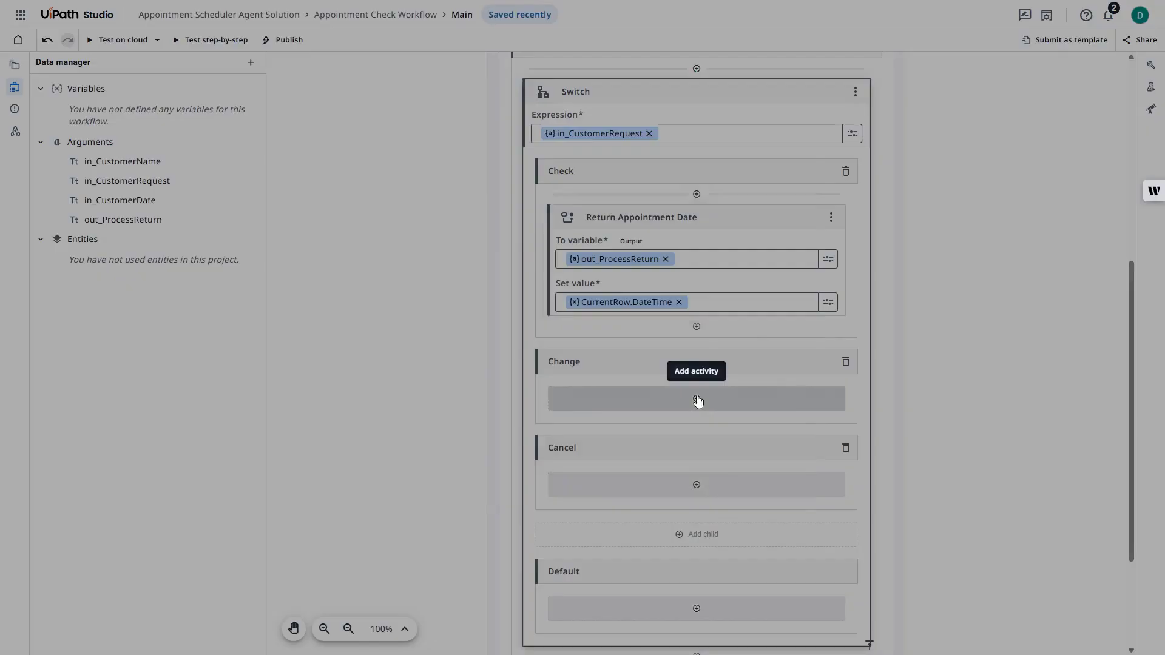
Add a Write Cell activity to the Change case, targeting the appointments sheet of appointments.xlsx
left_click(696, 399)
type("write cell")
left_click(653, 237)
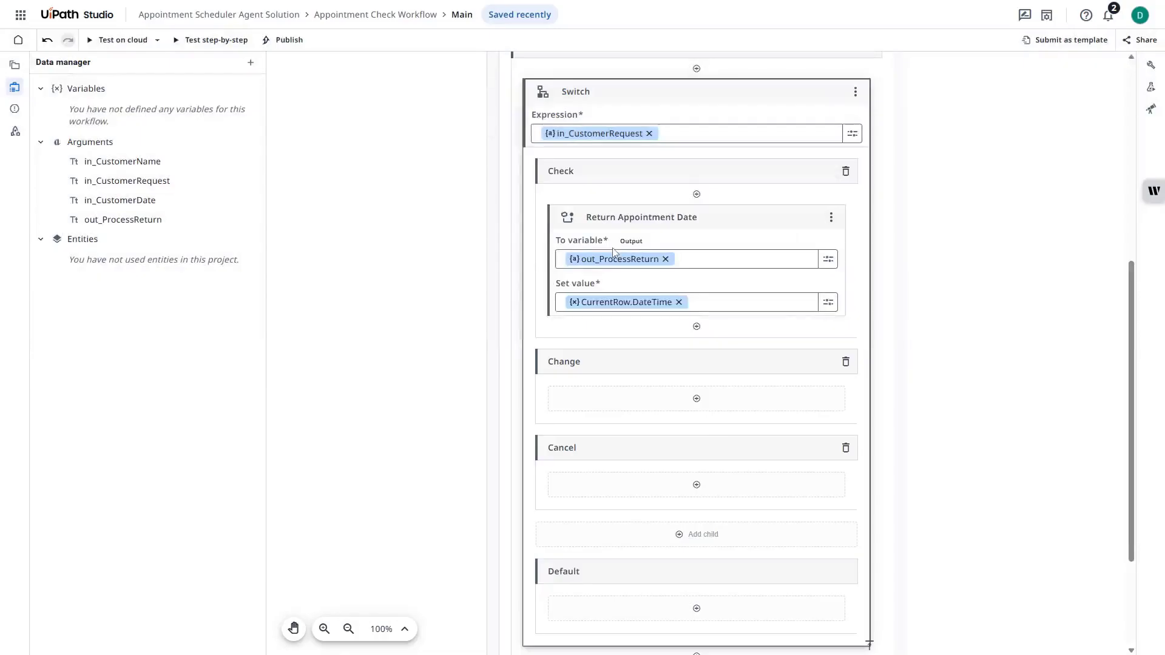
left_click(649, 497)
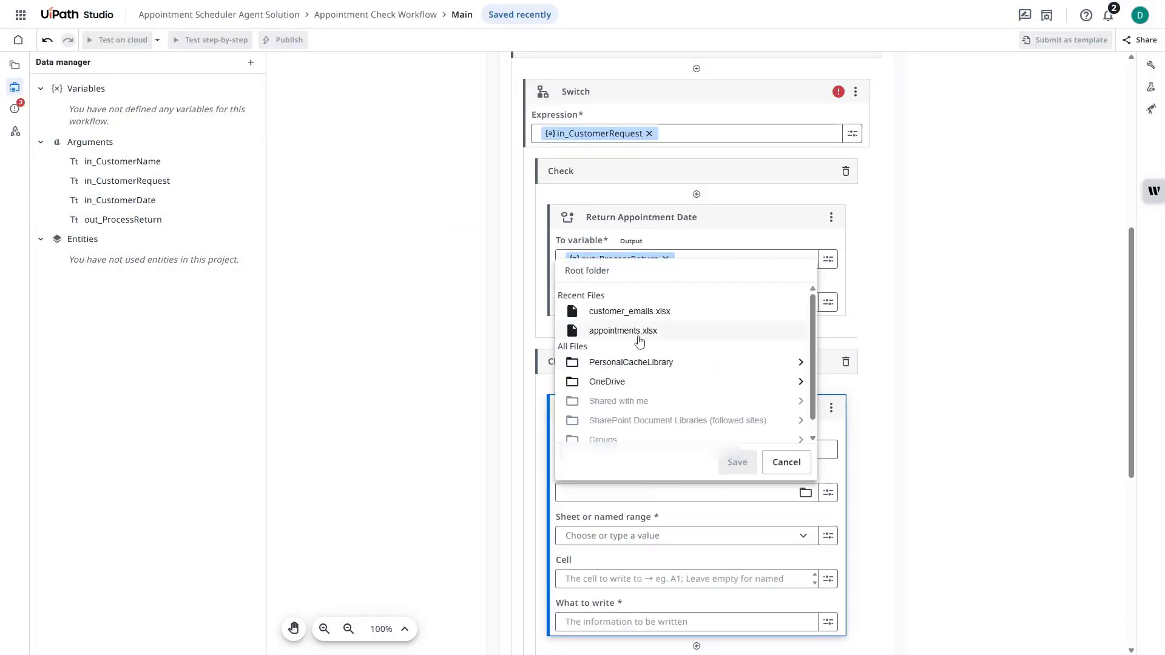
left_click(639, 331)
left_click(737, 462)
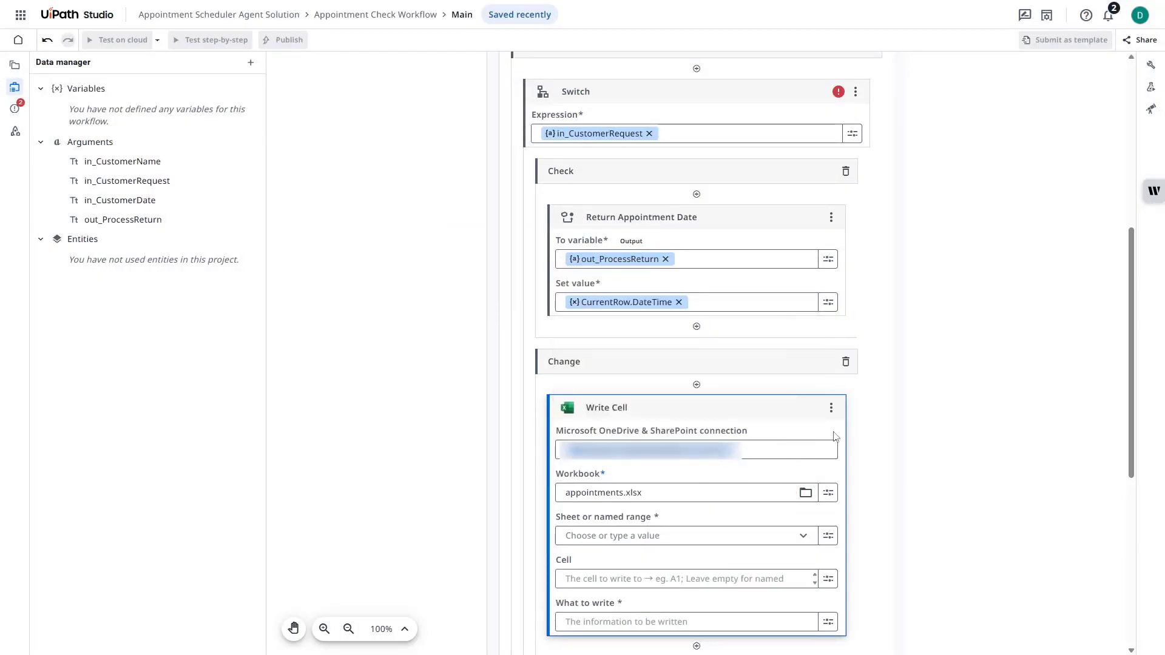
left_click(764, 542)
left_click(744, 557)
Set the Write Cell target cell to the expression "B" + (CurrentRowIndex + 2).ToString and its content to in_CustomerDate
left_click(828, 310)
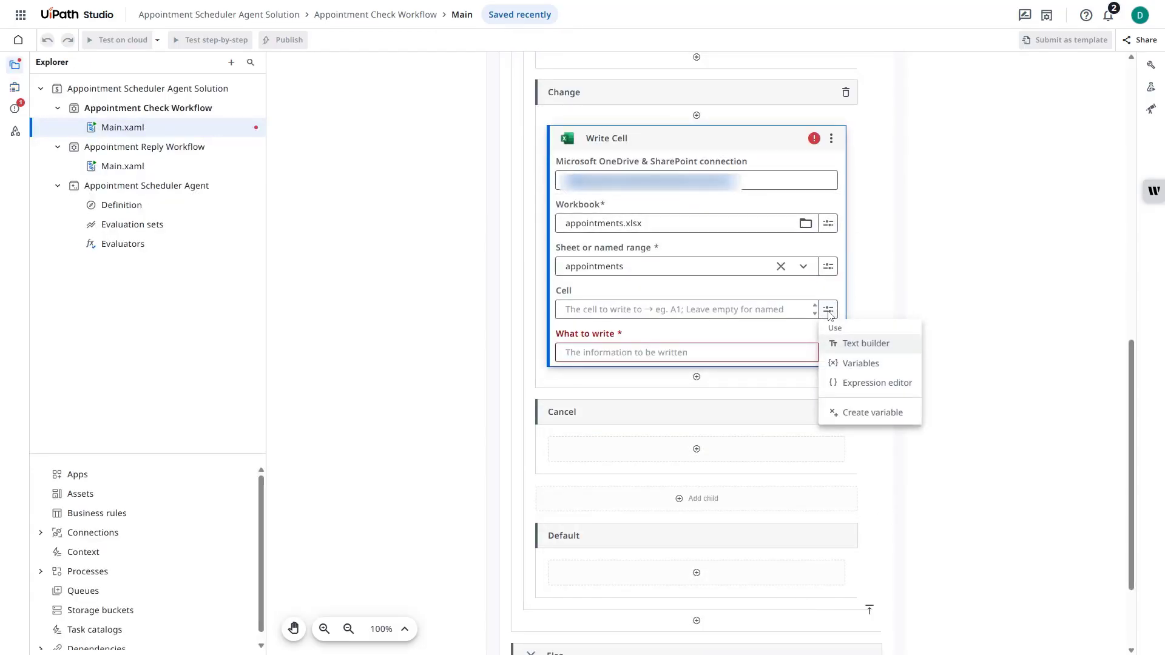
left_click(872, 384)
type("\"B\" +")
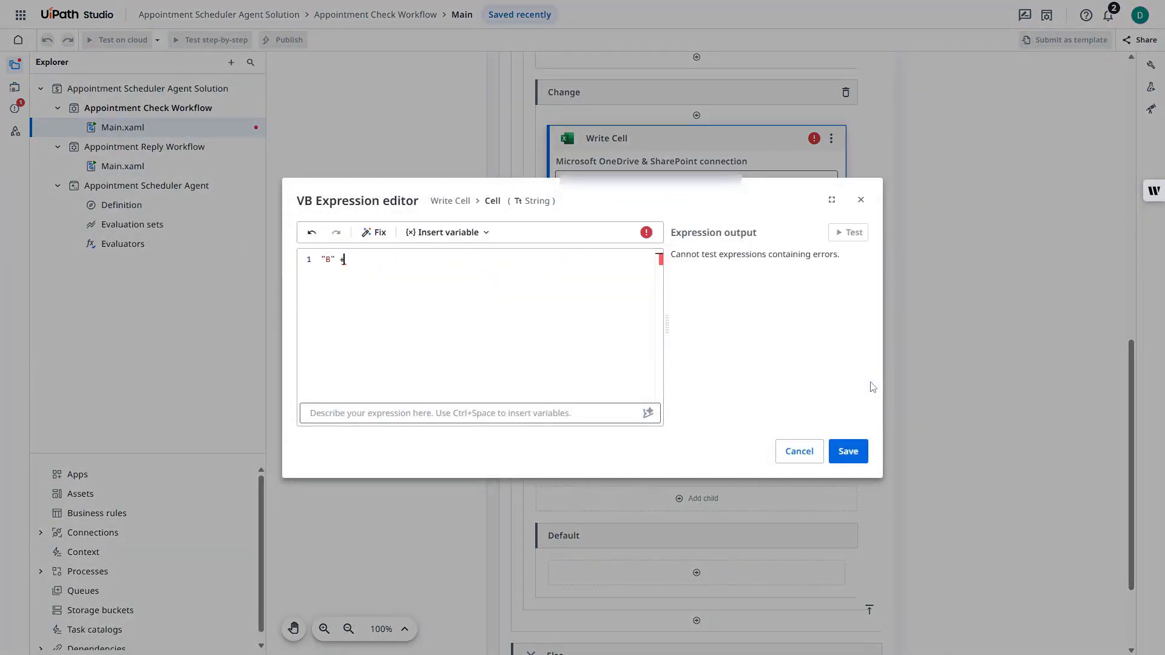
type(" (CurrentRowIndex + 2).ToString")
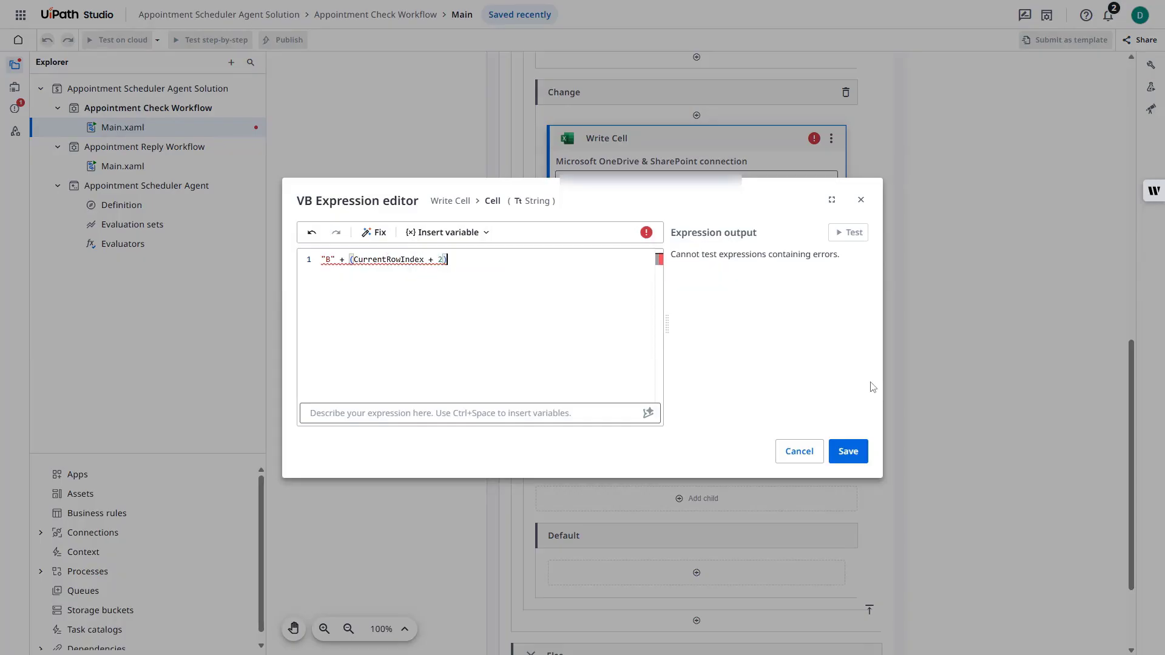
left_click(852, 454)
left_click(827, 353)
left_click(863, 404)
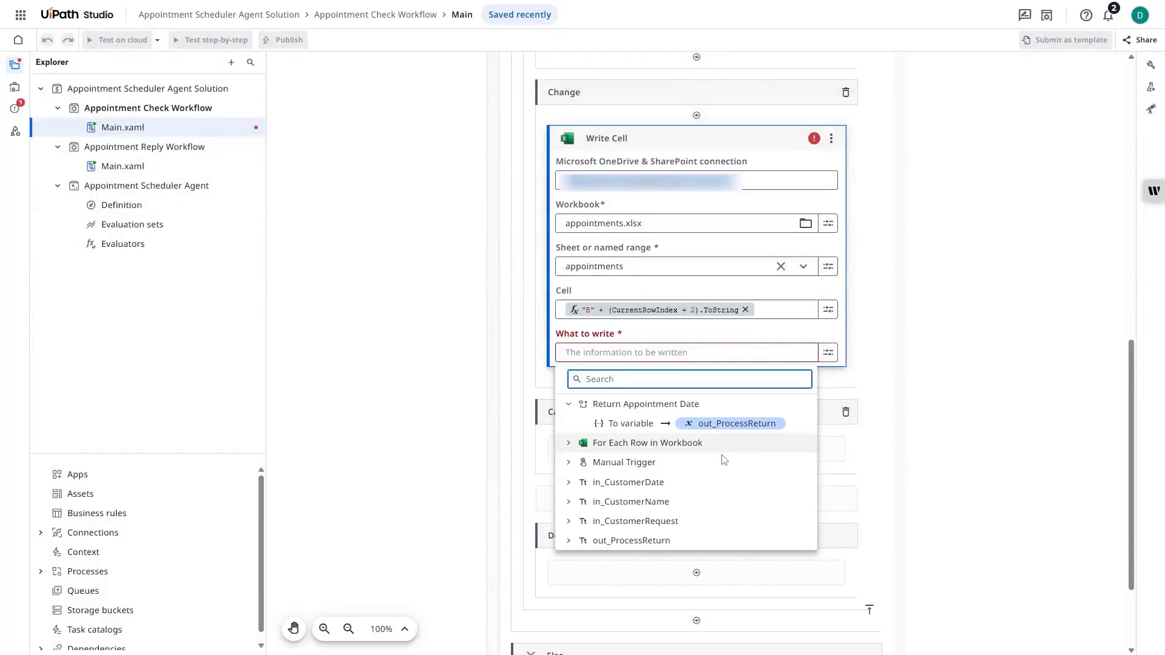
left_click(666, 483)
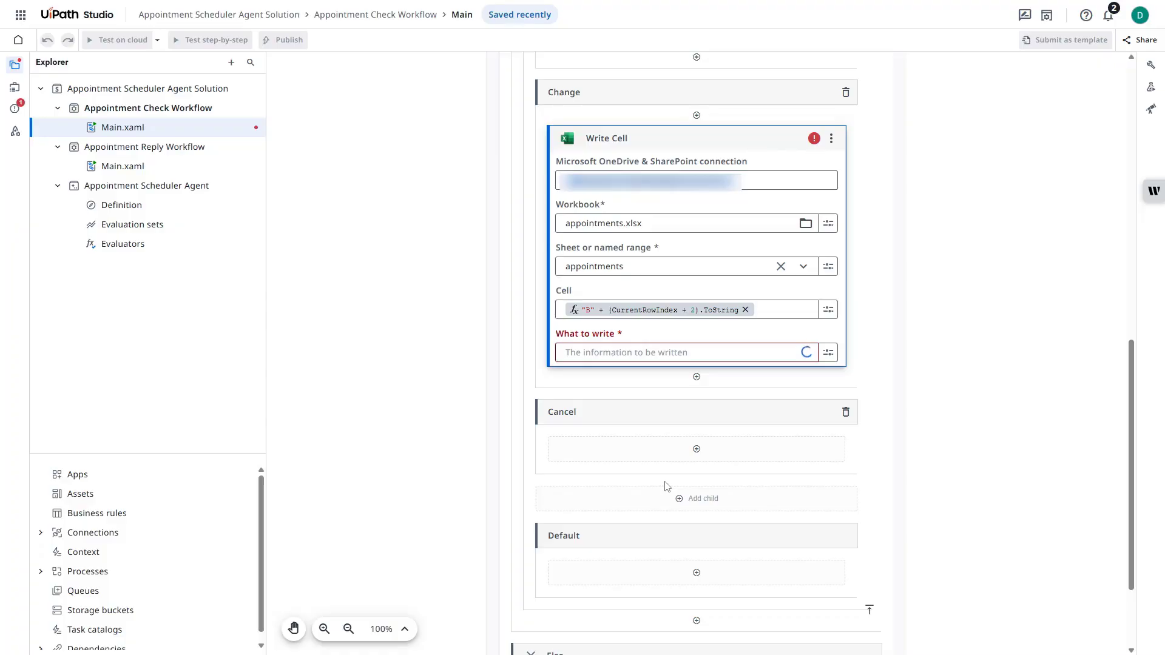
Add a Delete Rows activity to the Cancel case, using appointments.xlsx and the appointments sheet as range
left_click(697, 449)
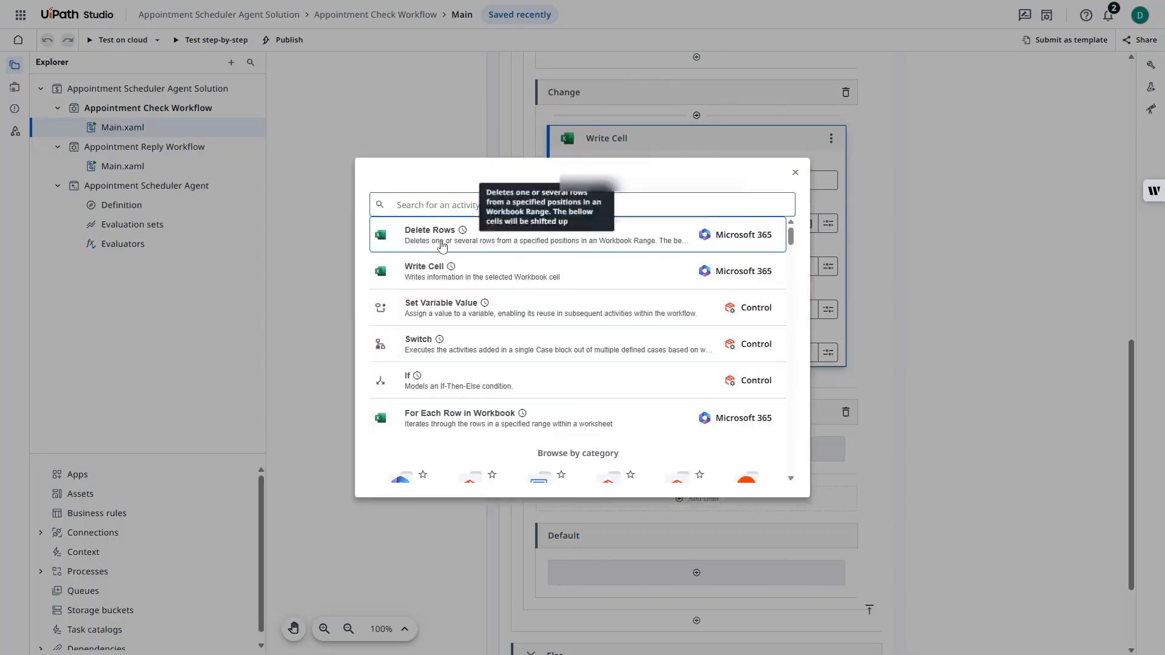
left_click(413, 229)
left_click(631, 364)
left_click(624, 445)
left_click(736, 574)
left_click(662, 404)
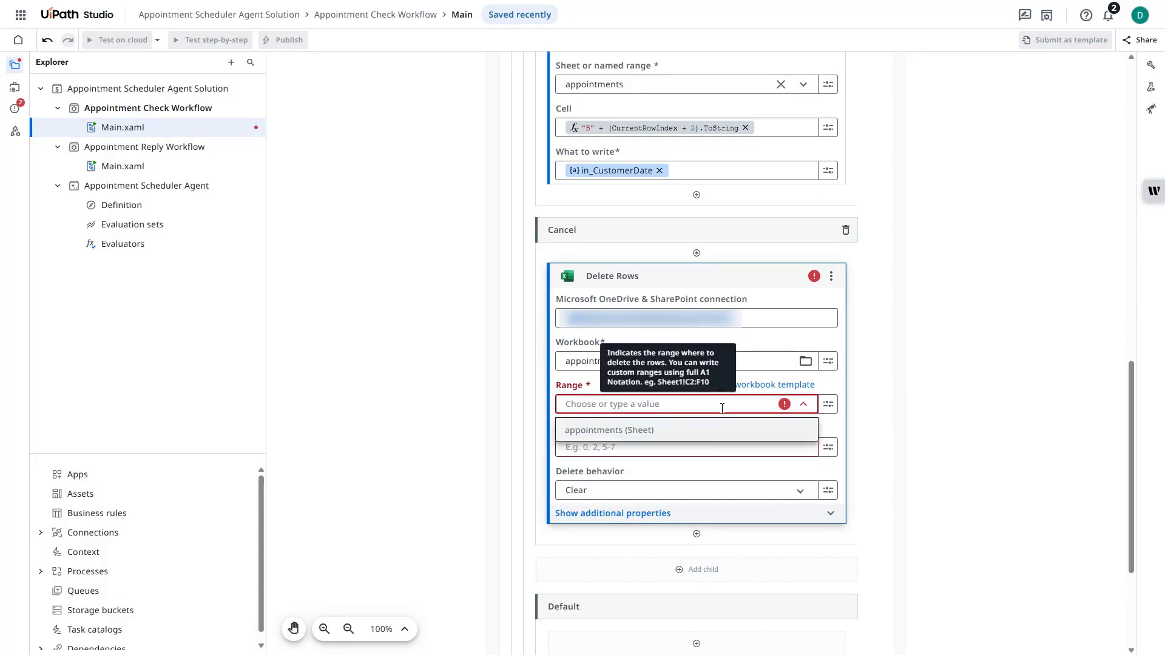
left_click(664, 430)
Set the rows to delete to the expression (CurrentRowIndex + 1).ToString
left_click(827, 447)
left_click(877, 519)
type("(CurrentRowIndex +")
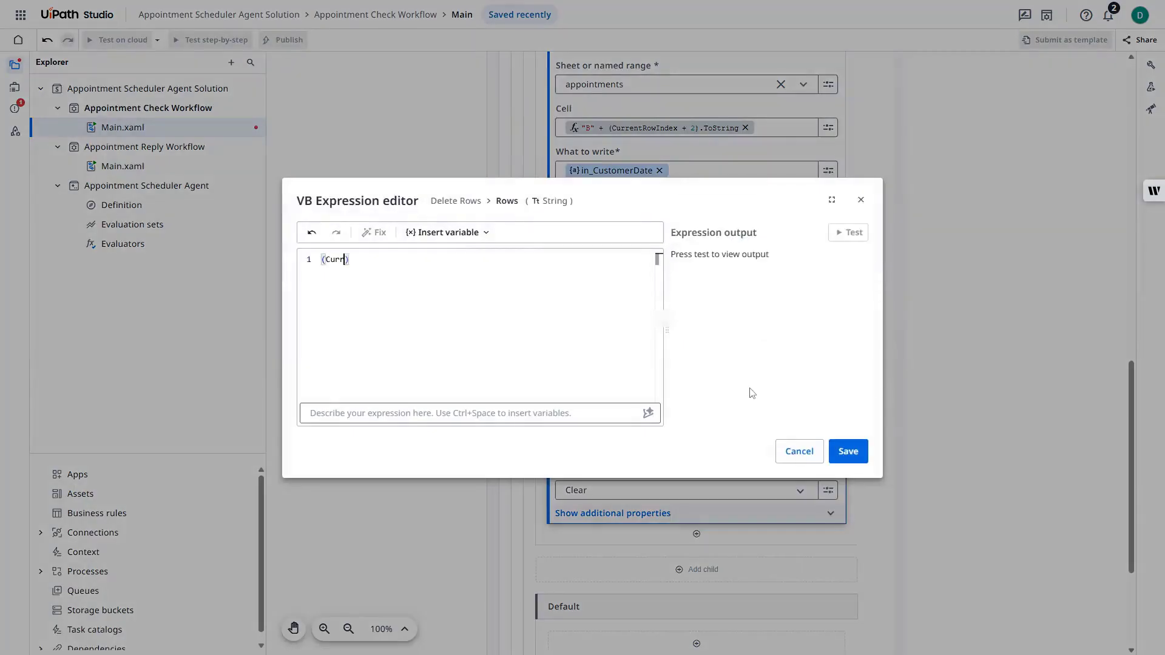
type(" 1).ToString")
left_click(848, 452)
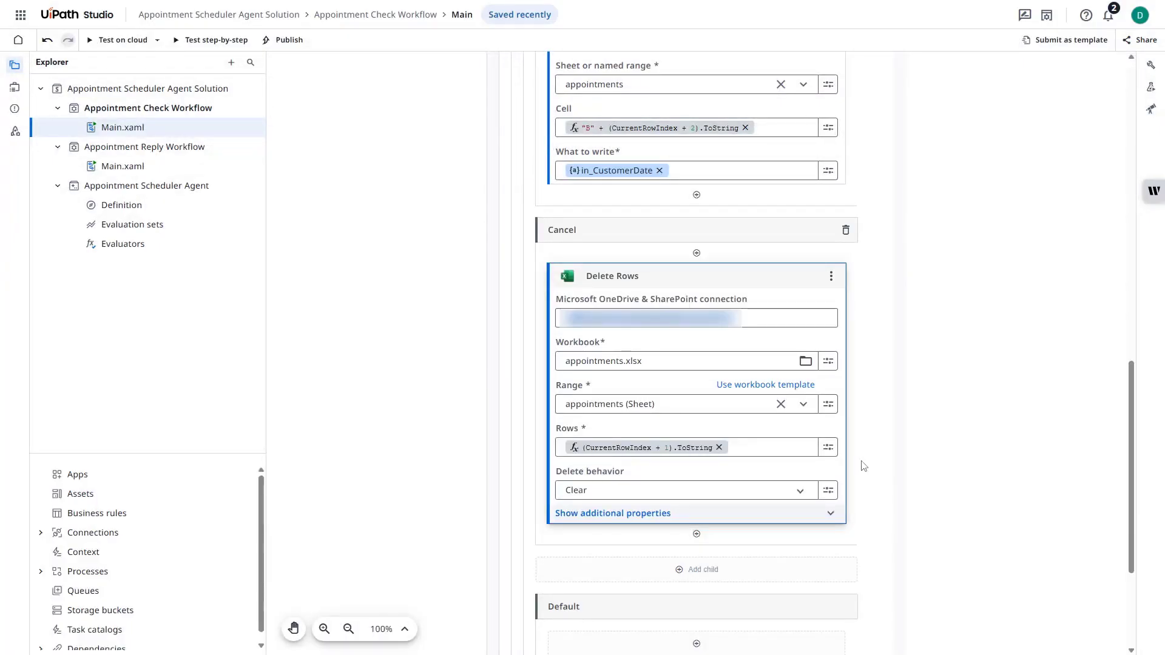
Add a Set Variable Value named Return Appointment Canceled after Delete Rows, setting out_ProcessReturn to the text Appointment Canceled
left_click(696, 533)
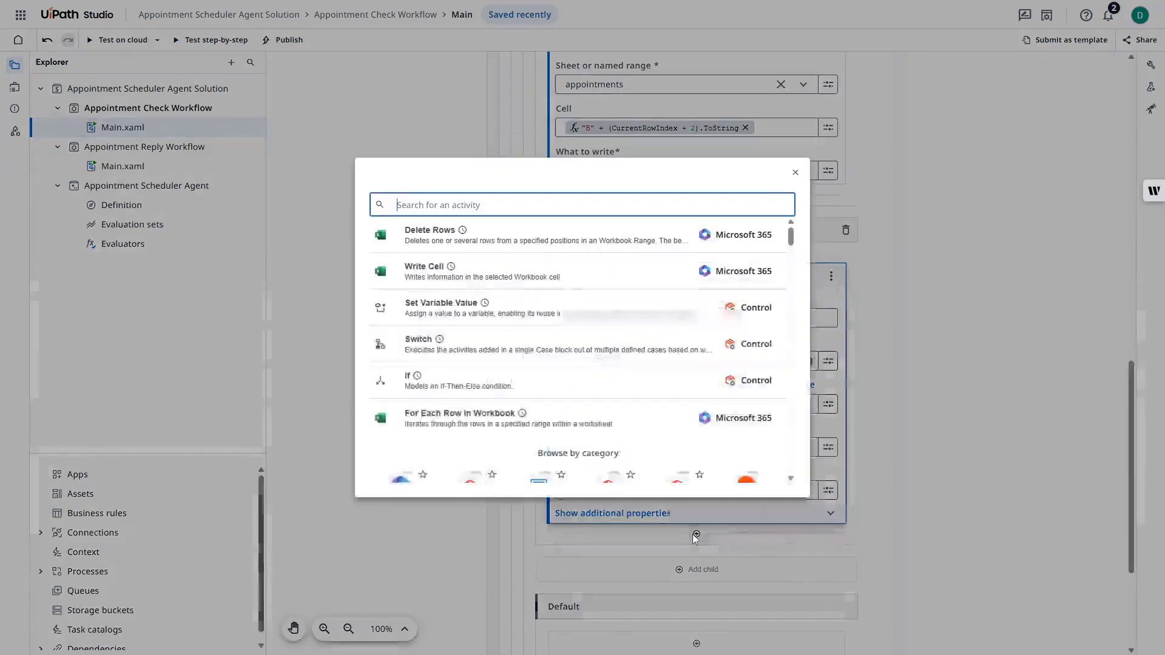
left_click(551, 304)
type("Return Appointment Canceled")
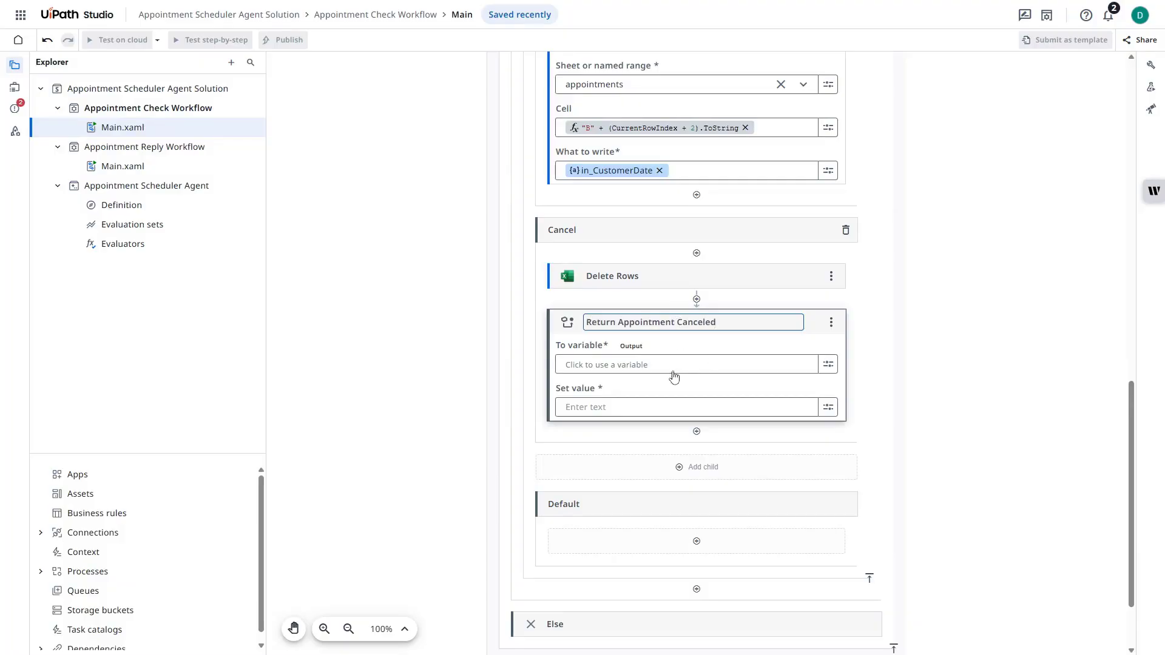
left_click(672, 371)
left_click(655, 475)
left_click(632, 412)
type("Appointment Canceled")
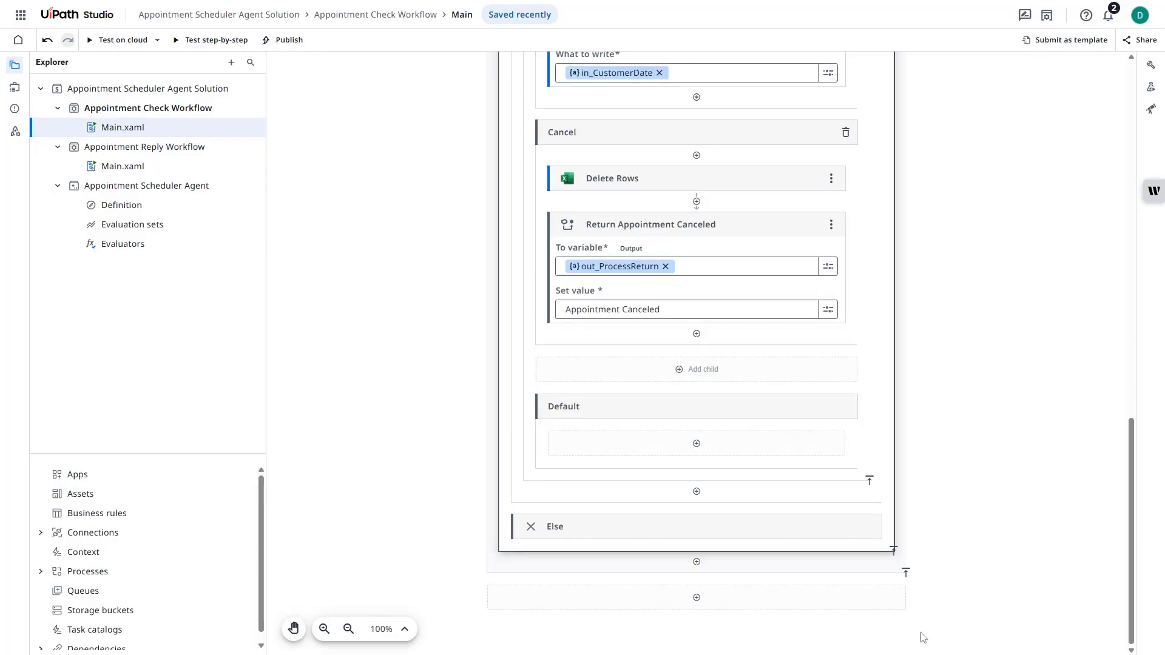
Add an If activity after the workbook row loop and rename it If Appointment Not Found
left_click(696, 598)
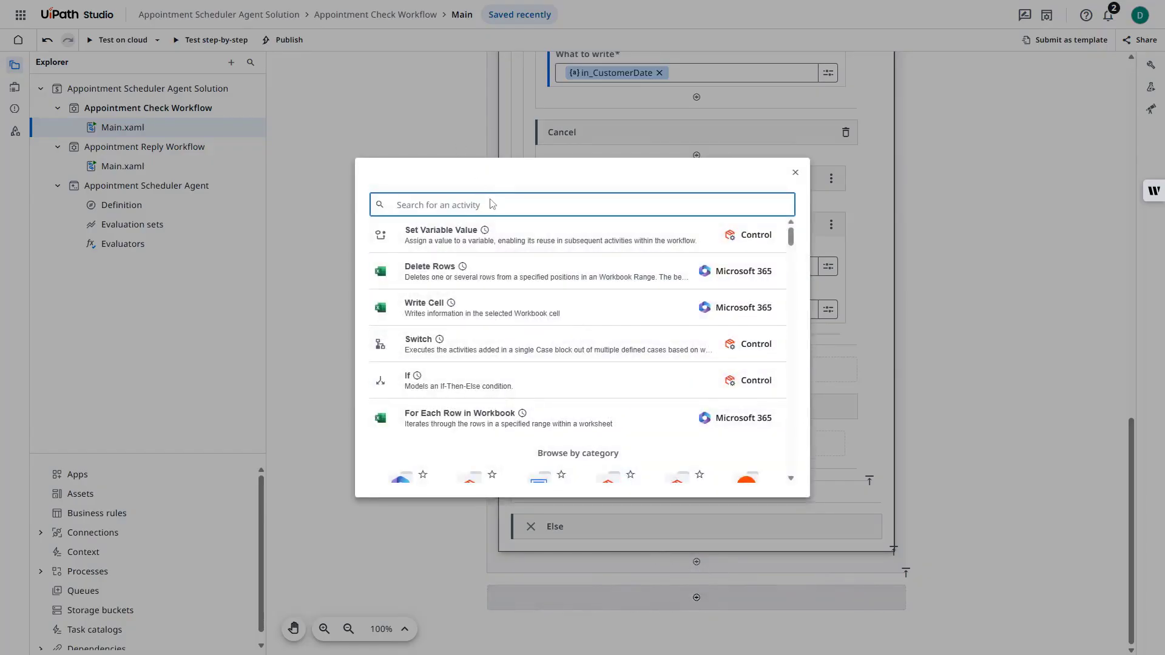
type("if")
key("Return")
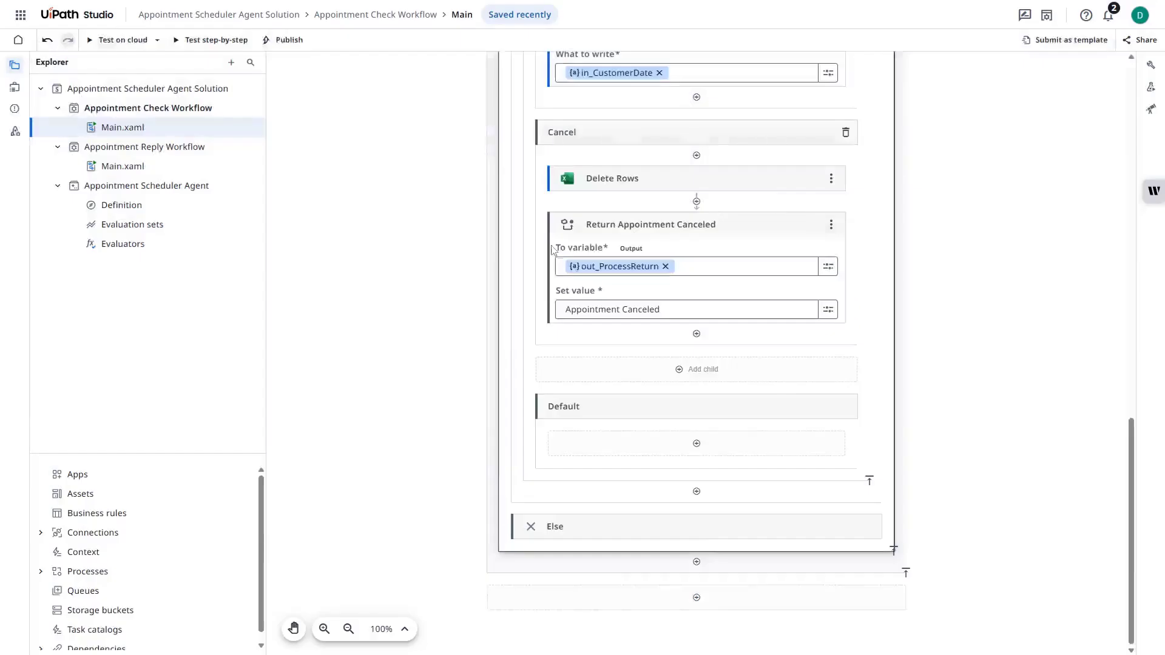
scroll(1064, 468, "down", 3)
left_click(532, 380)
type("Appointment Not Found")
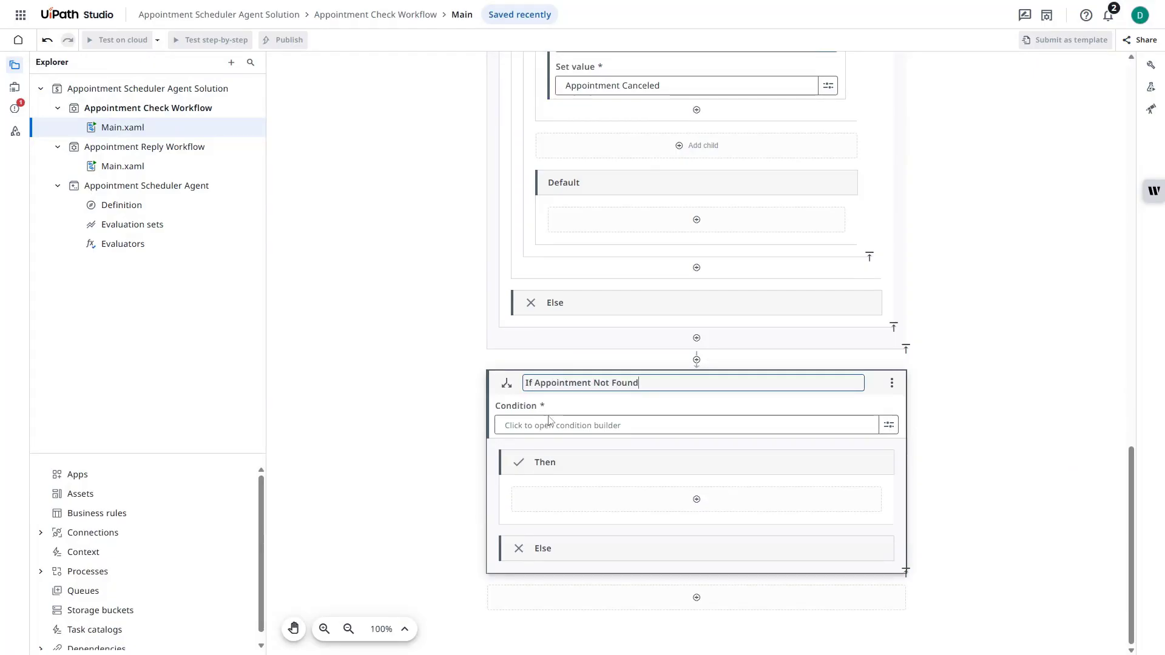
Set the If Appointment Not Found condition to out_ProcessReturn is empty text
left_click(683, 432)
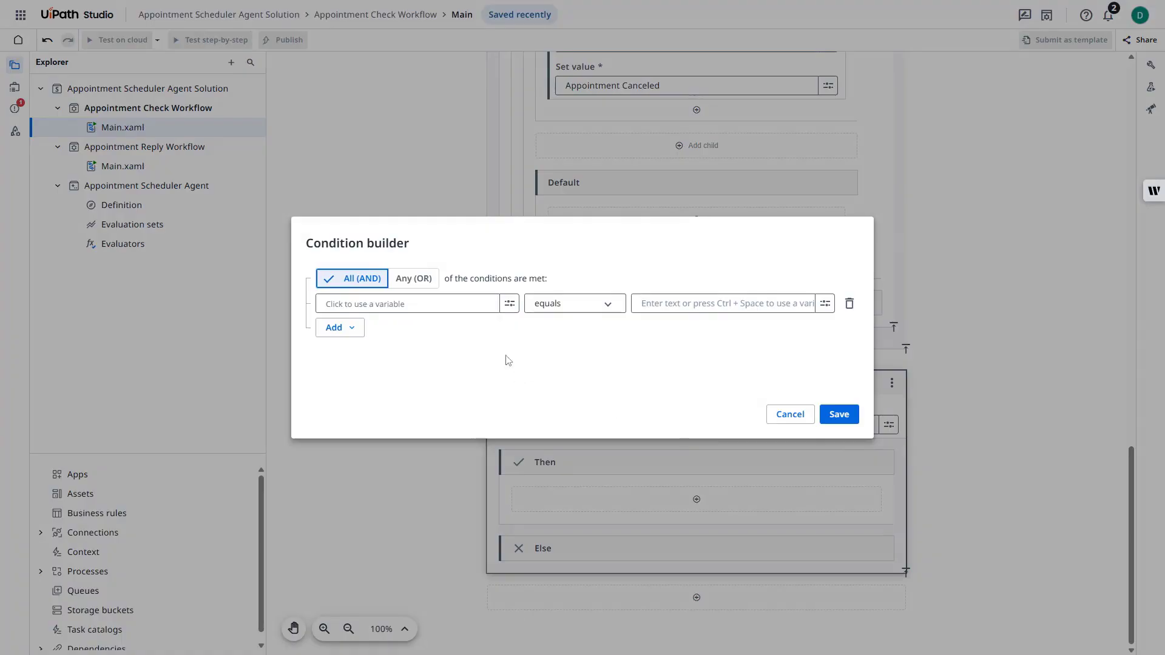
left_click(444, 306)
left_click(423, 475)
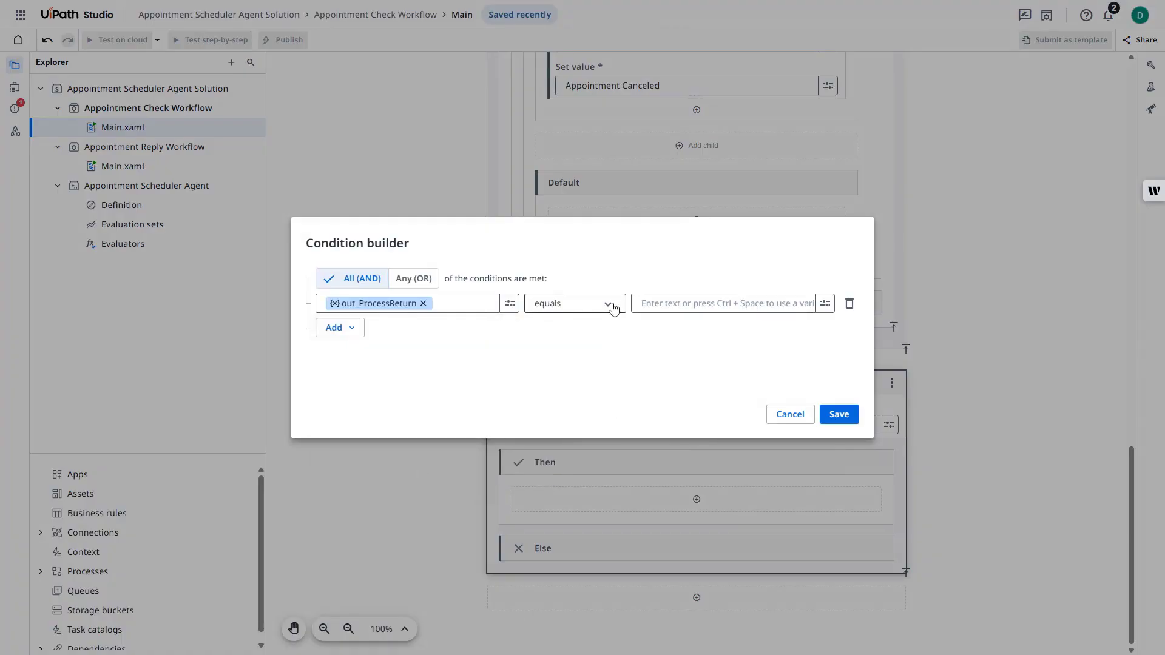
left_click(607, 304)
scroll(582, 425, "down", 1)
left_click(579, 445)
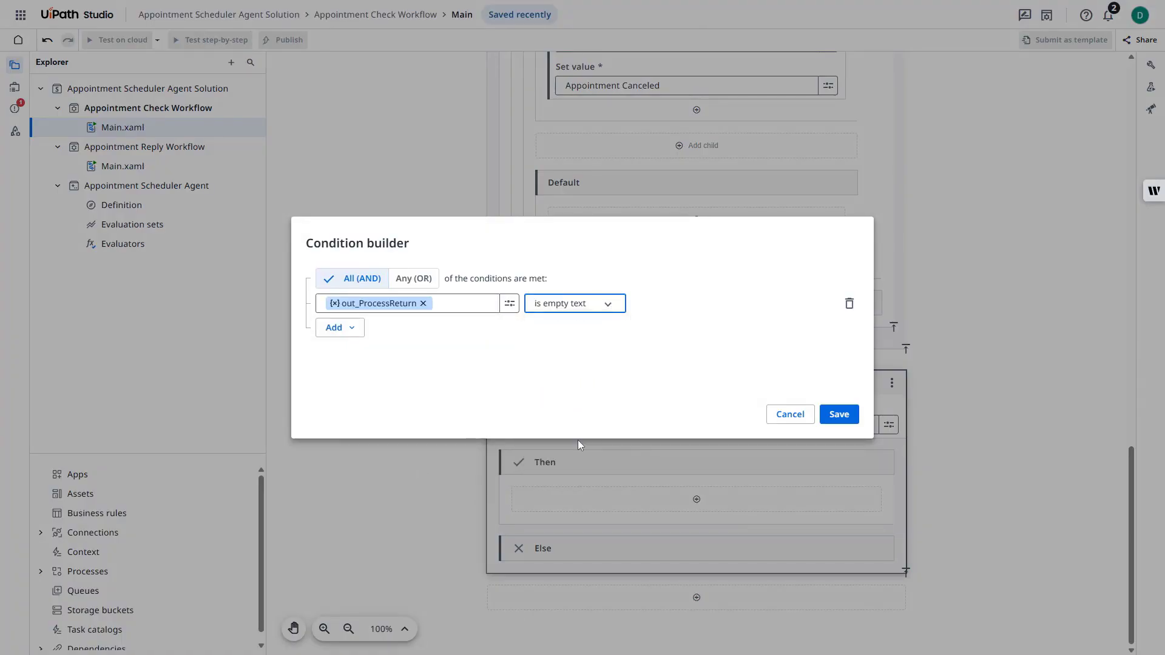
left_click(839, 413)
Add a Set Variable Value named Return Appointment Not Found to the Then branch, setting out_ProcessReturn to the text Appointment not found
left_click(695, 505)
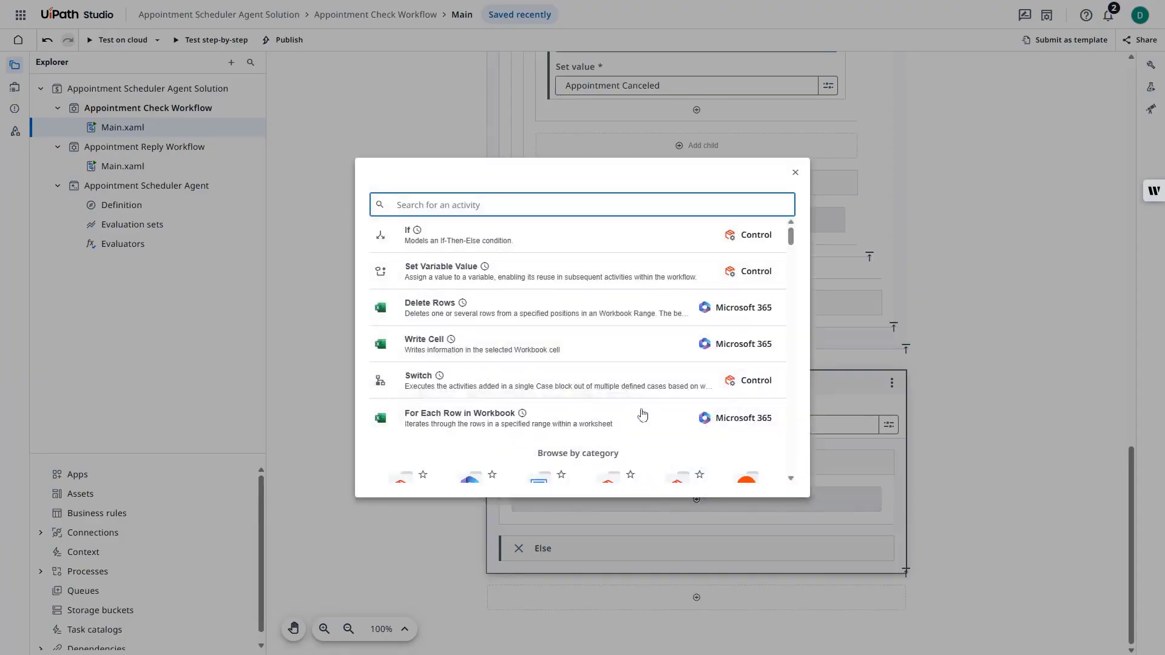
left_click(537, 267)
left_click(645, 508)
type("Return Appointment Not found")
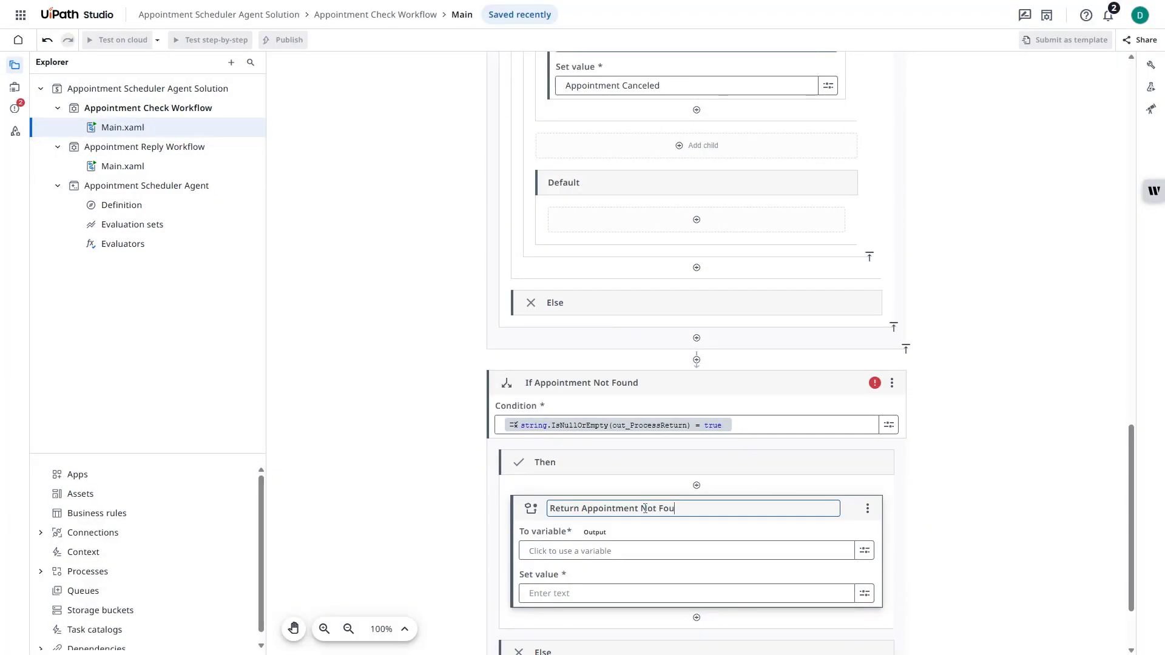
left_click(641, 553)
left_click(619, 499)
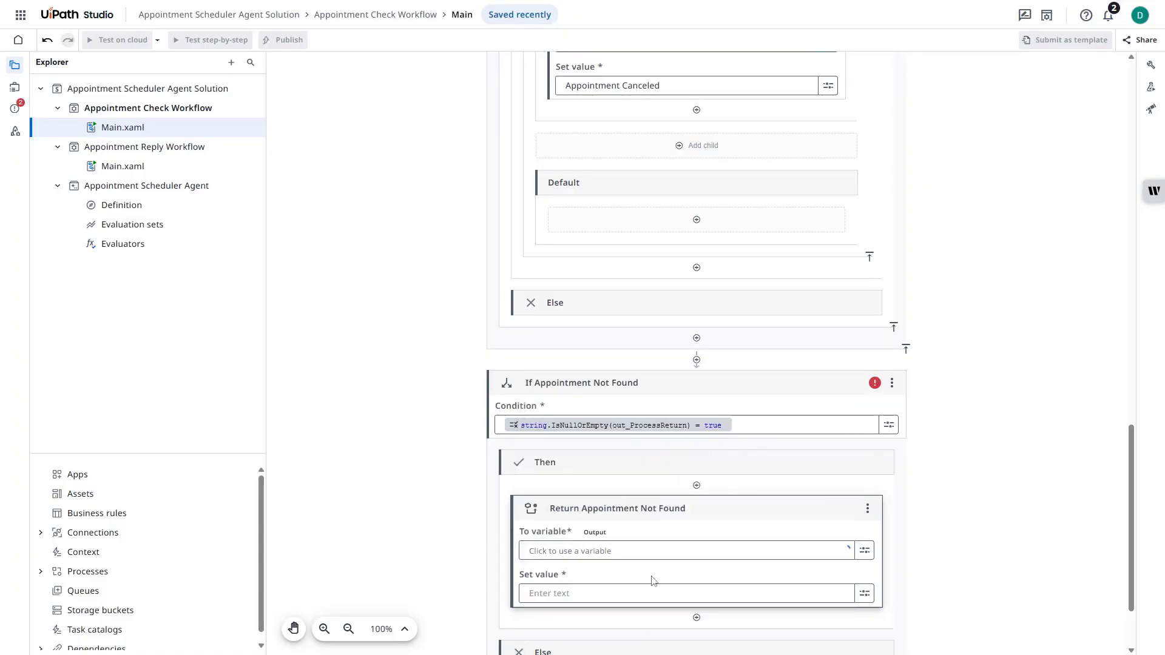
left_click(589, 593)
type("Appointment not found")
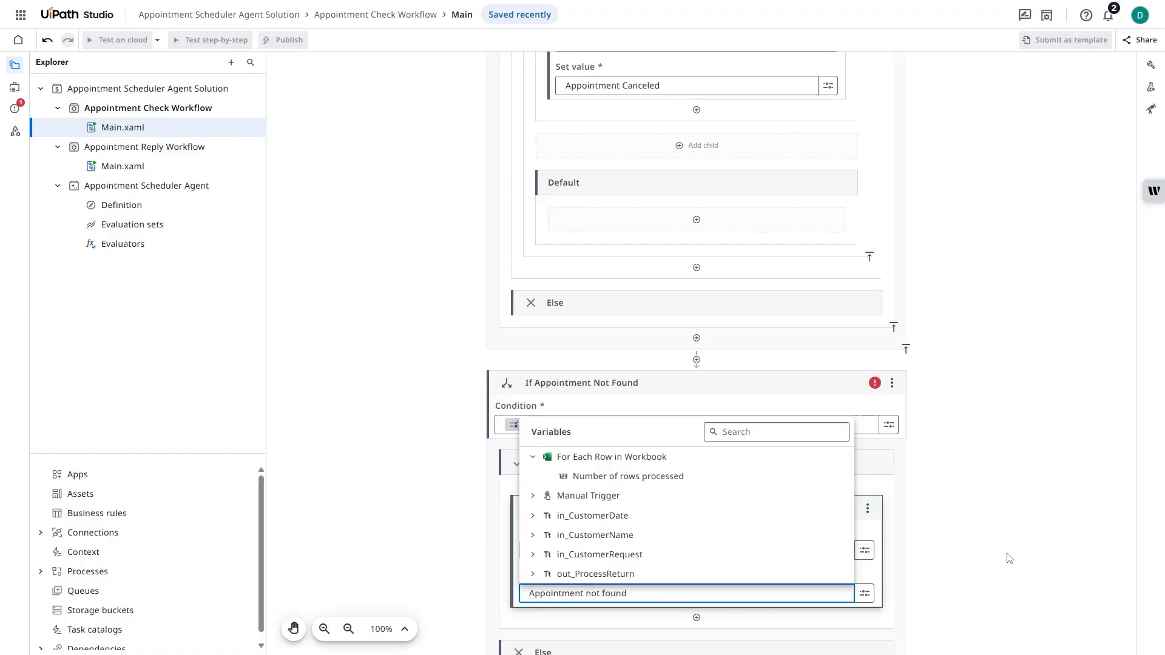
left_click(918, 588)
Add a Log Message at the end of the workflow with log level Info and out_ProcessReturn as its message
scroll(934, 502, "down", 2)
left_click(696, 598)
type("log message")
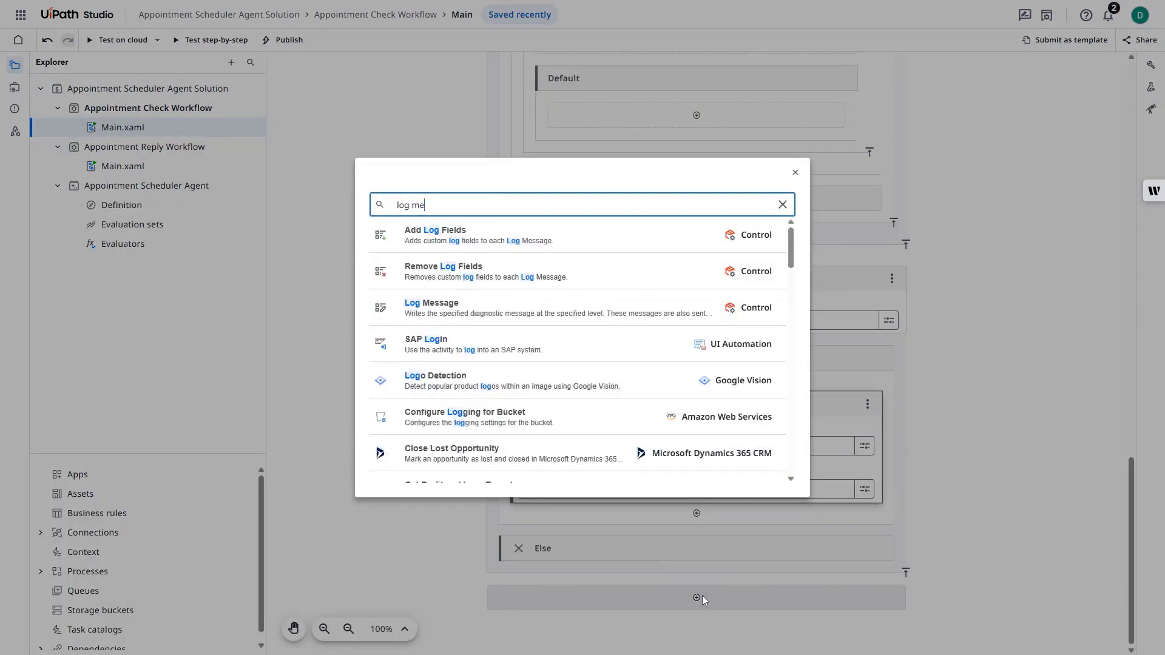
key("Return")
left_click(583, 531)
left_click(572, 507)
left_click(562, 572)
left_click(546, 525)
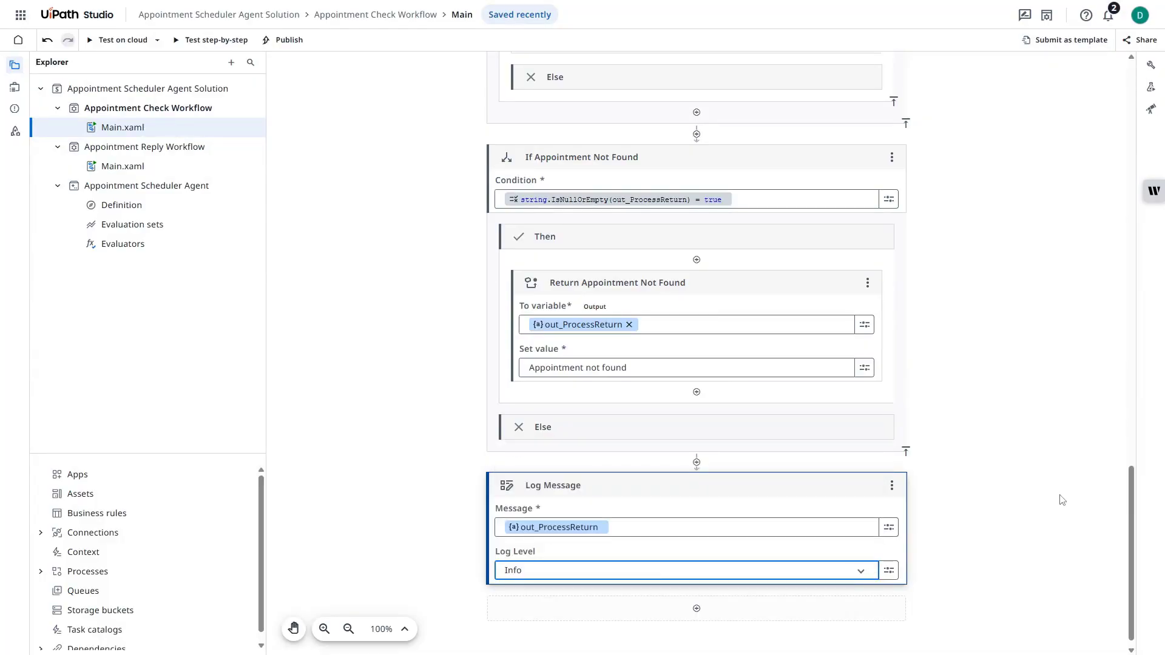
Add the Appointment Check Workflow tool to the agent, described "This tool checks the incoming customer request and takes the appropriate action of either confirmation, cancelation, or rescheduling"
left_click(135, 210)
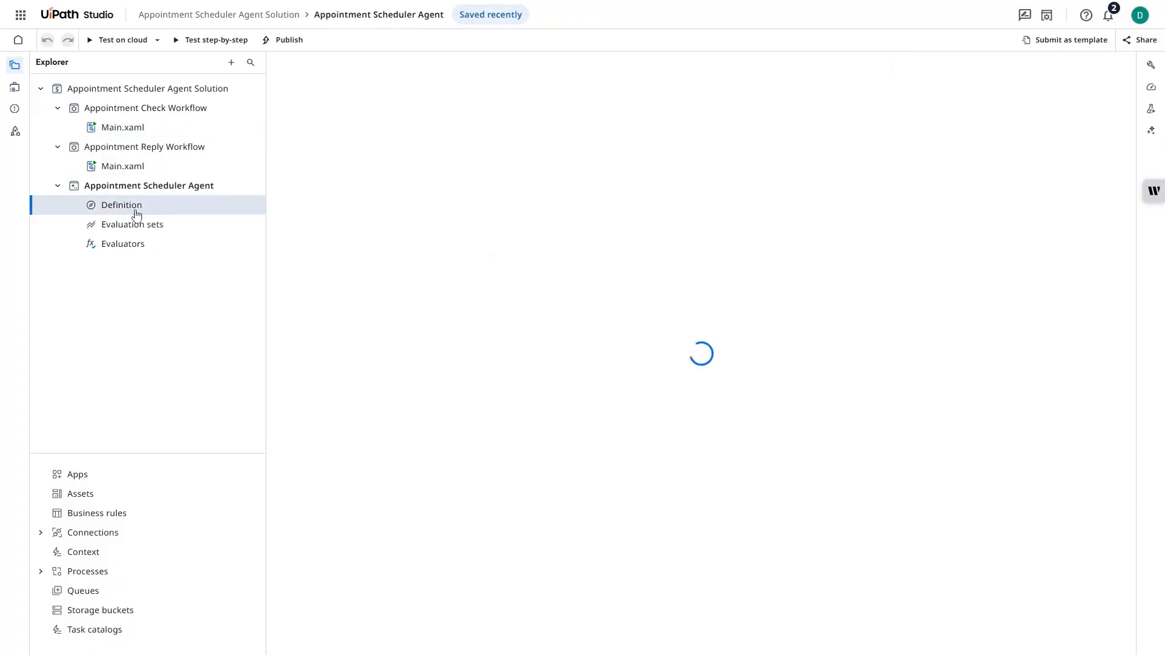
scroll(352, 292, "down", 10)
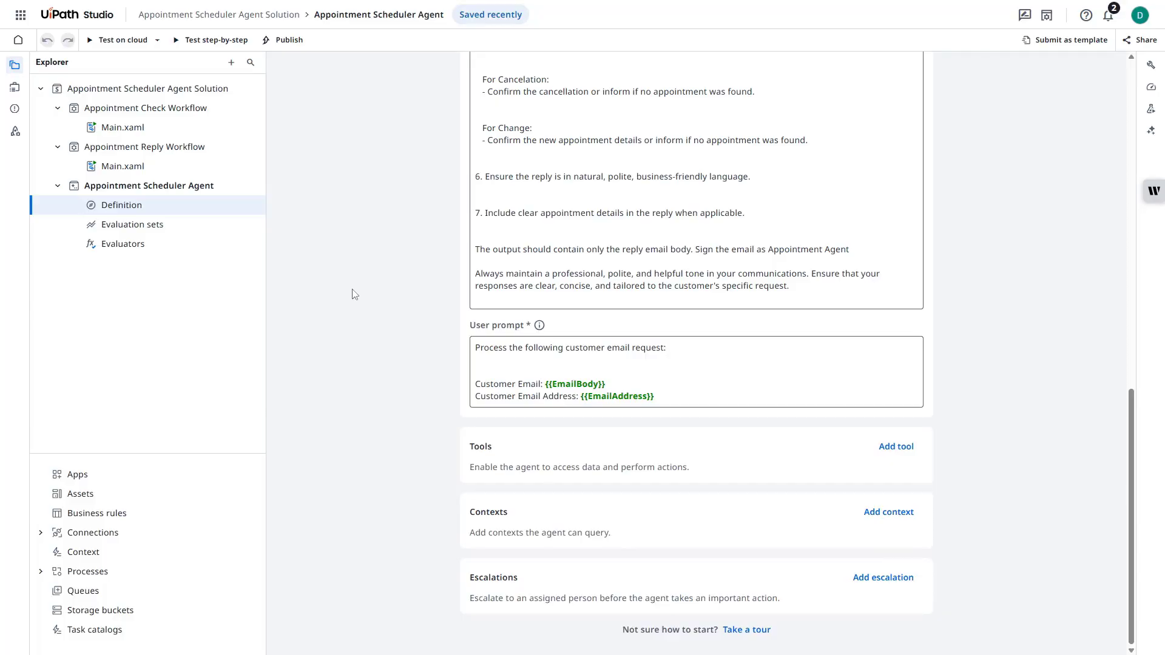
left_click(896, 447)
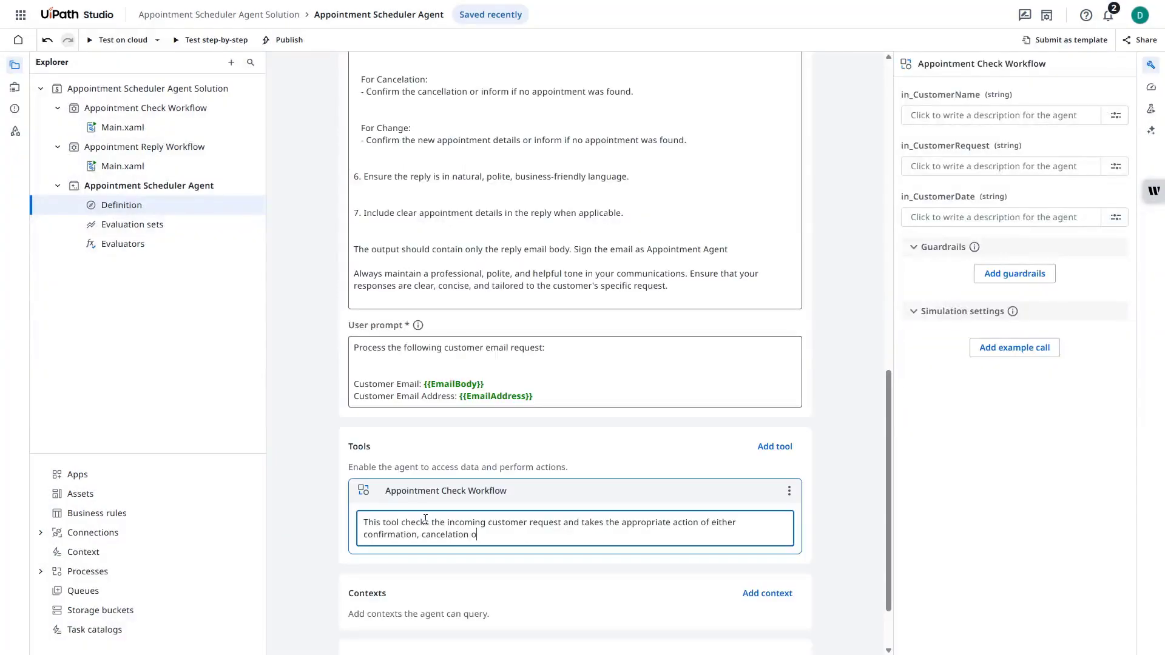
type("or rescheduling")
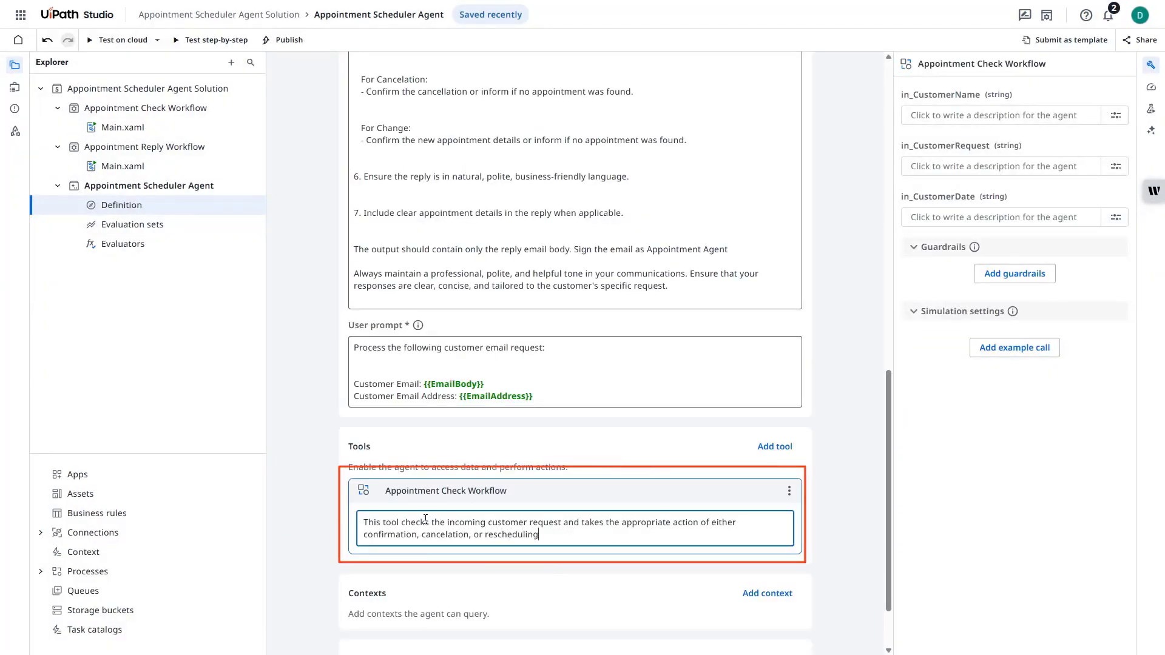
Add a Run Job activity inside the Appointment Reply Workflow's workbook row loop, with Appointment Scheduler Agent as its process
left_click(140, 173)
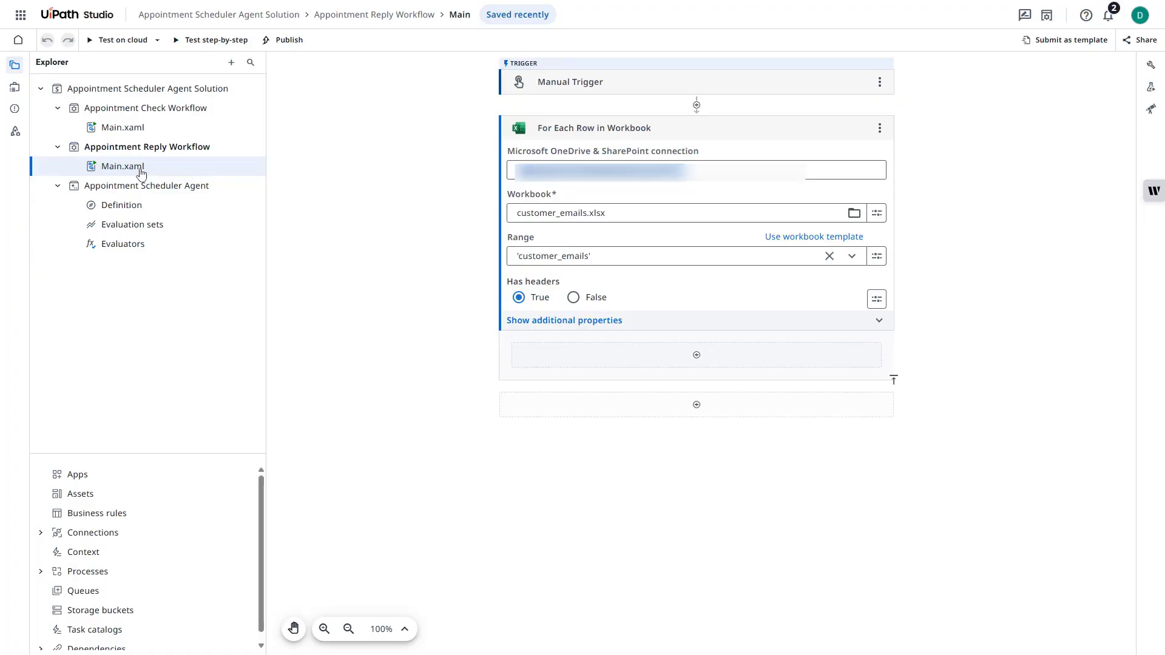
left_click(701, 361)
type("Run job")
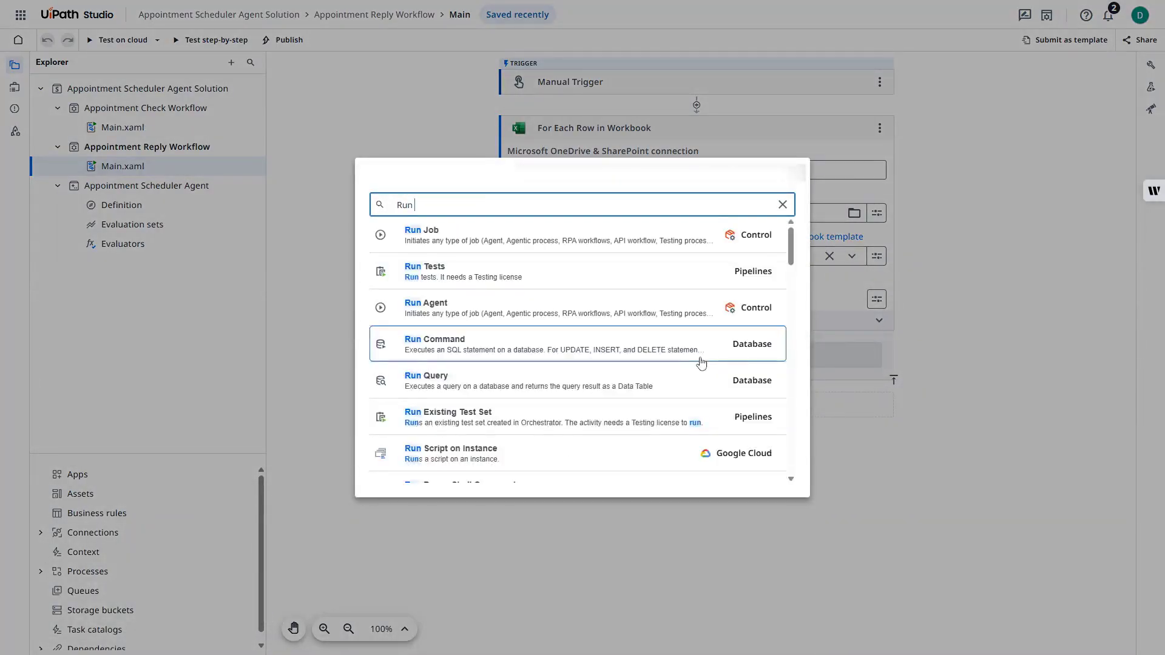
left_click(562, 235)
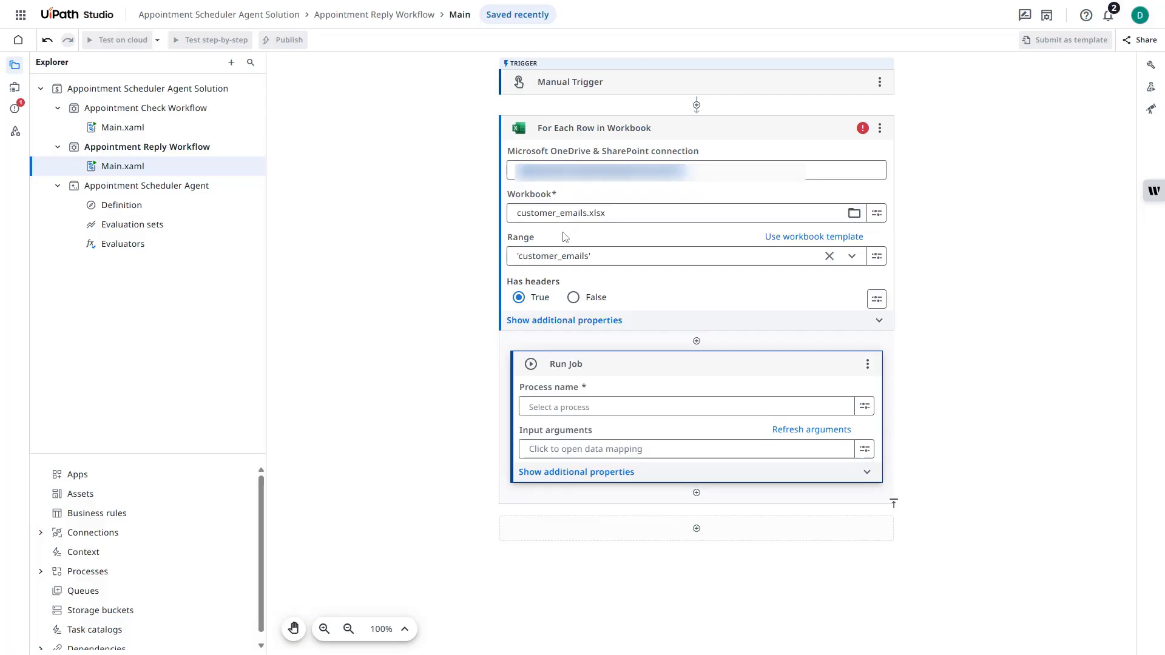
left_click(636, 410)
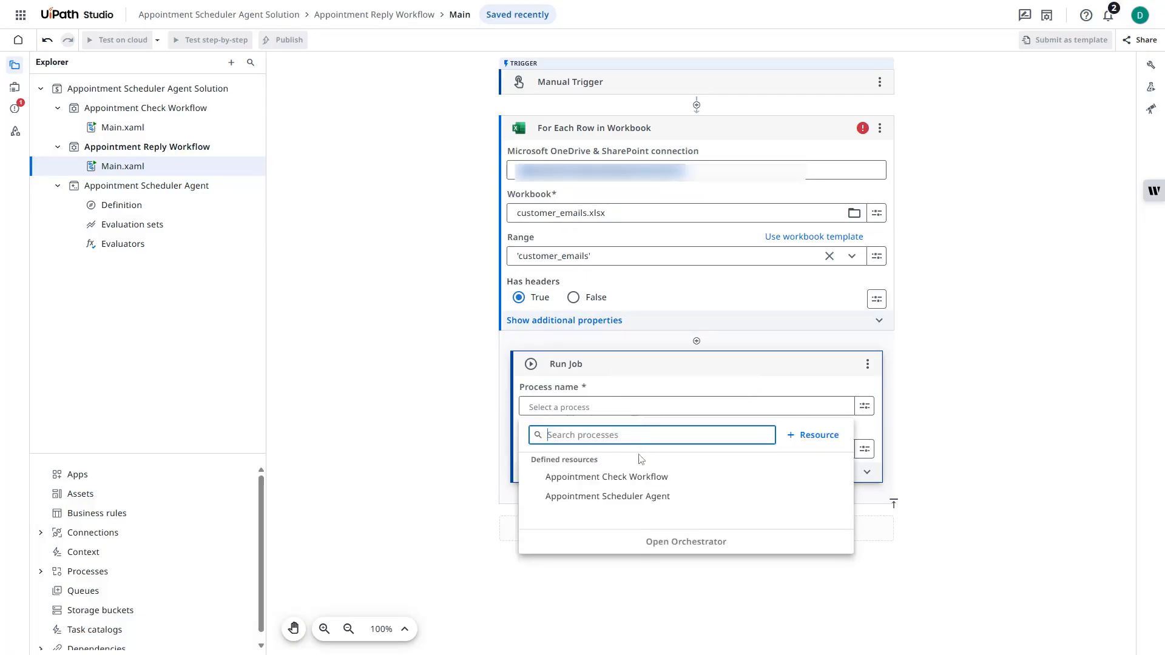
left_click(633, 496)
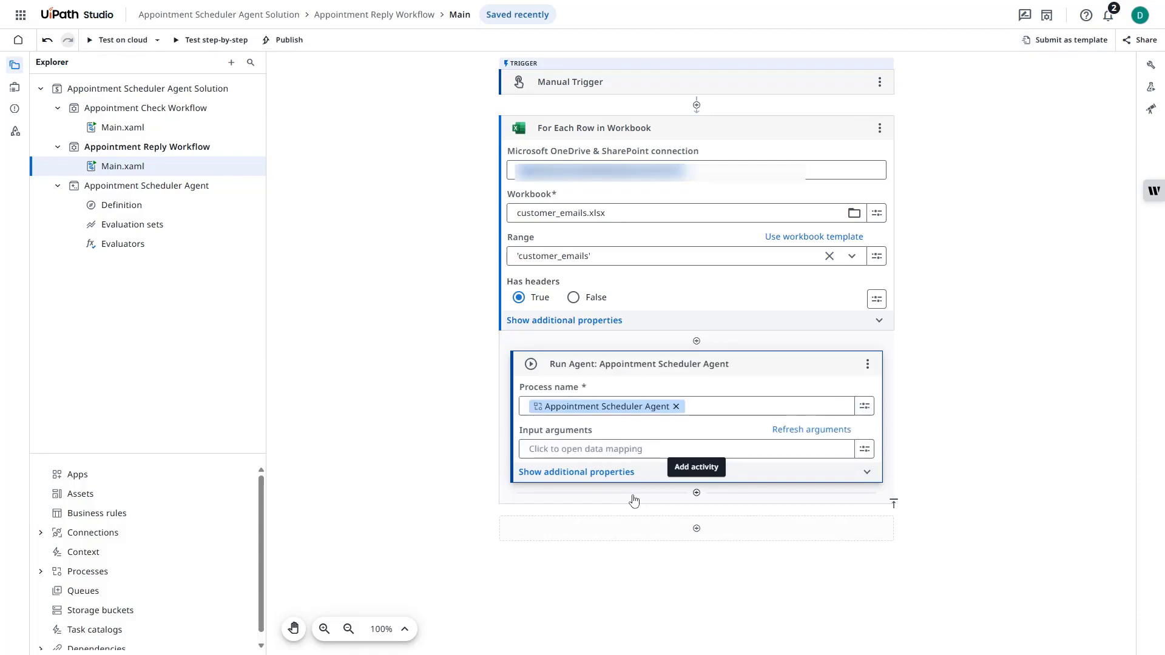
Map the Run Agent input arguments: EmailAddress to the current row's From and EmailBody to the current row's Body
left_click(622, 451)
left_click(510, 243)
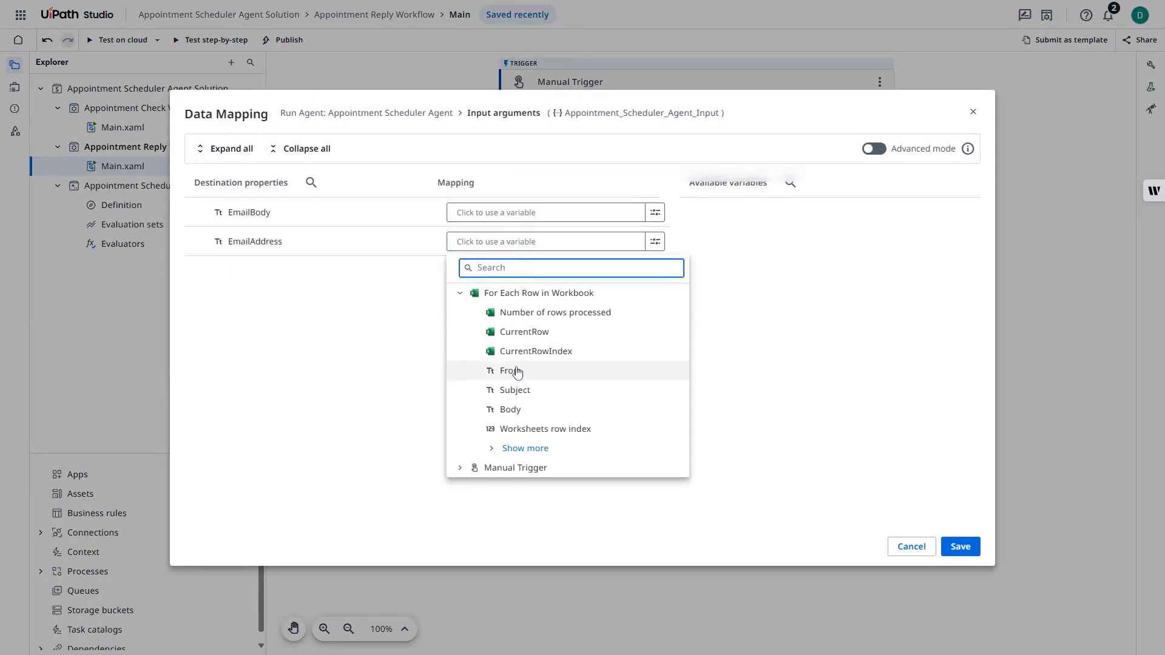
left_click(517, 371)
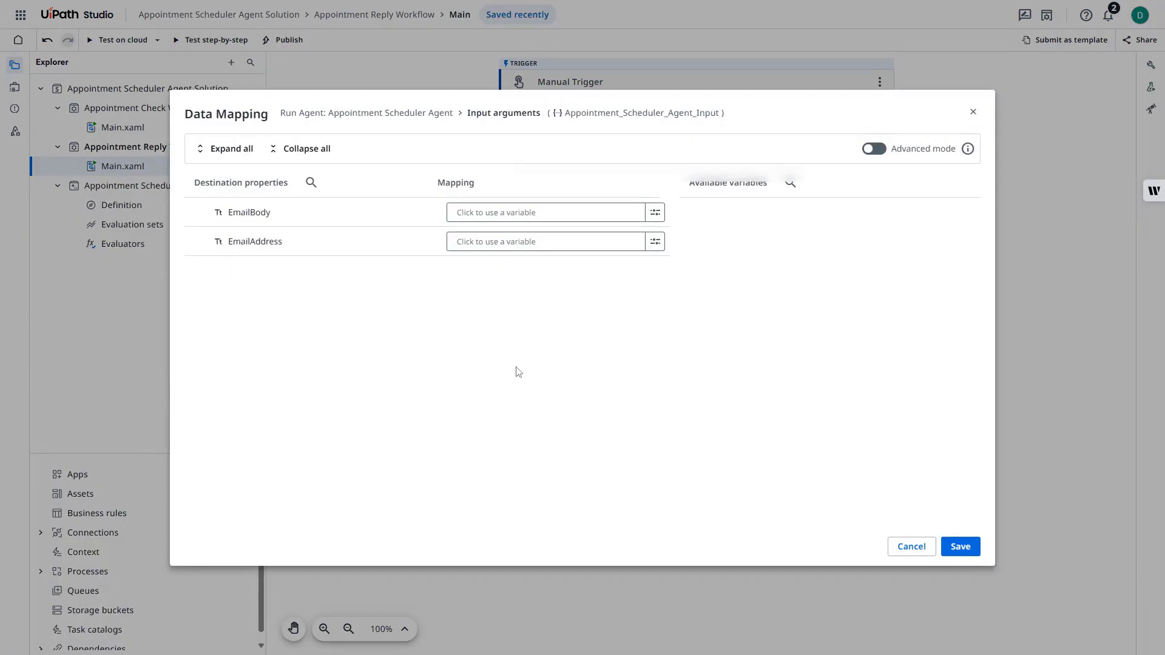
left_click(505, 212)
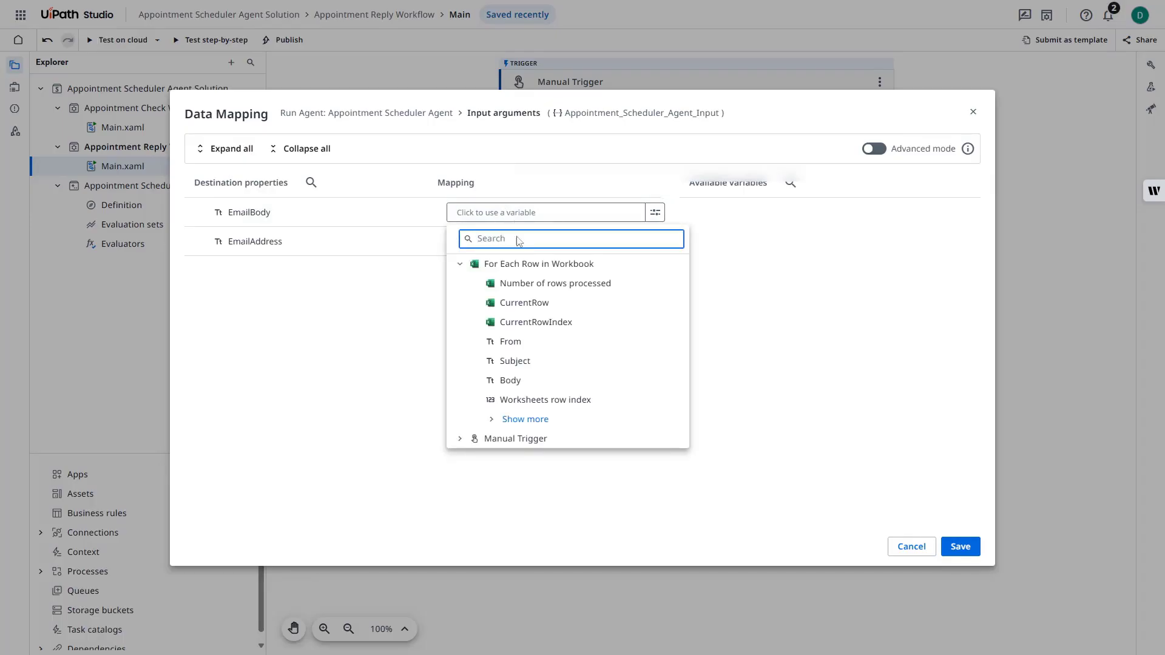
left_click(545, 381)
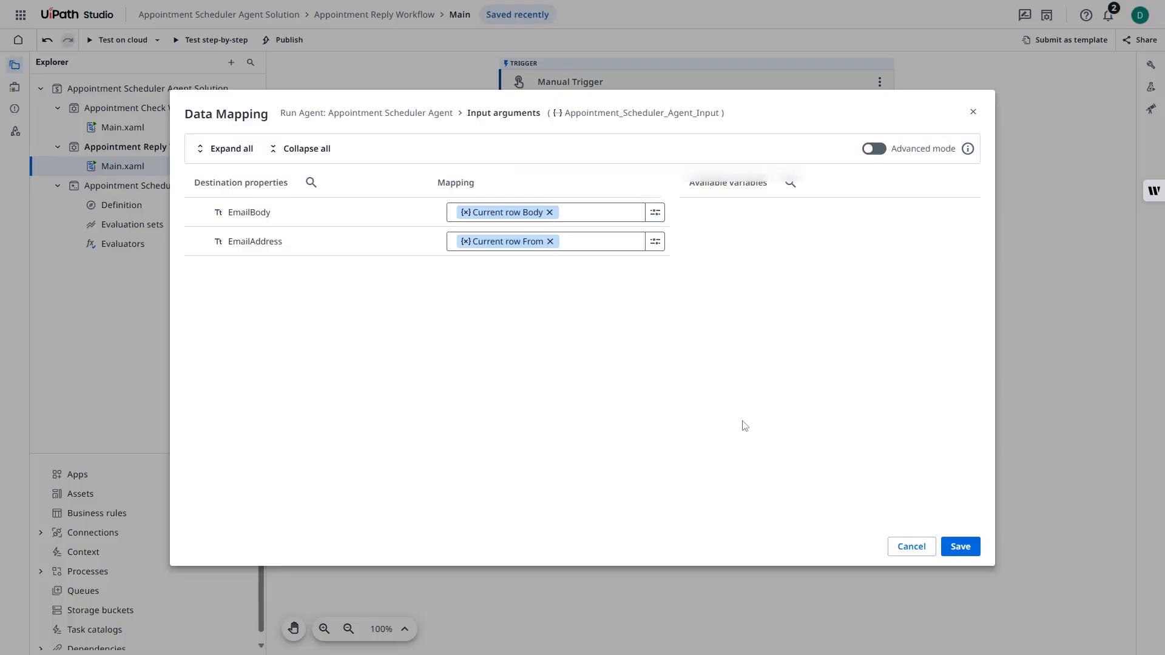
left_click(970, 548)
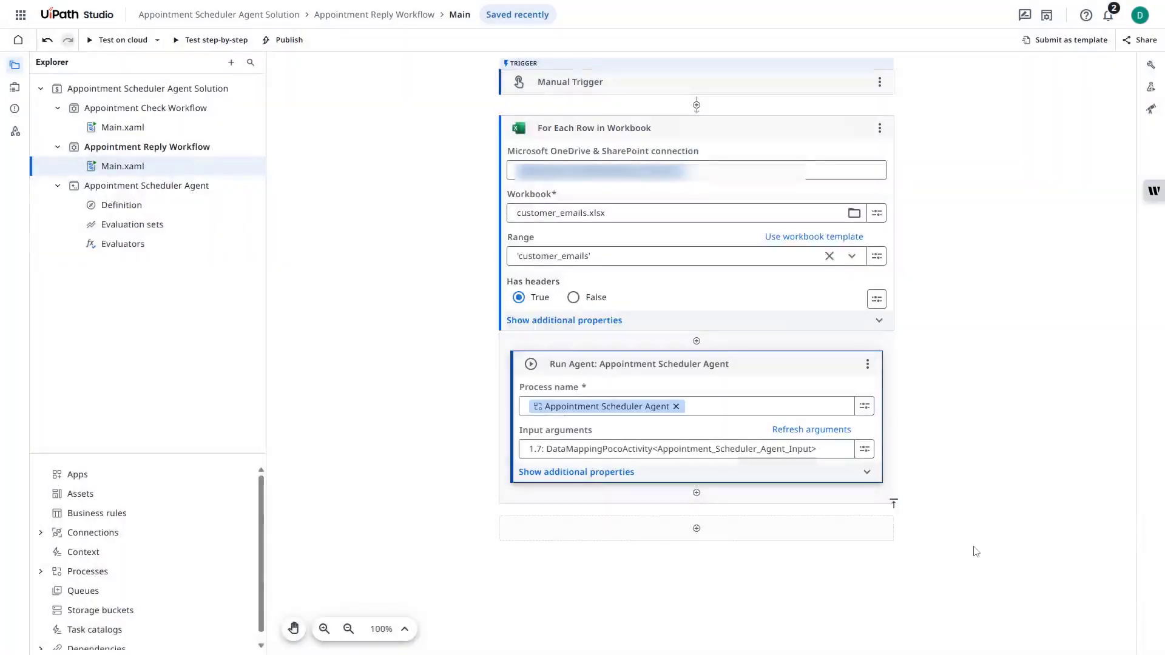
Add an Outlook 365 Send Email activity after the Run Agent activity and set its recipient to CurrentRow.From
left_click(698, 492)
type("send email")
left_click(575, 253)
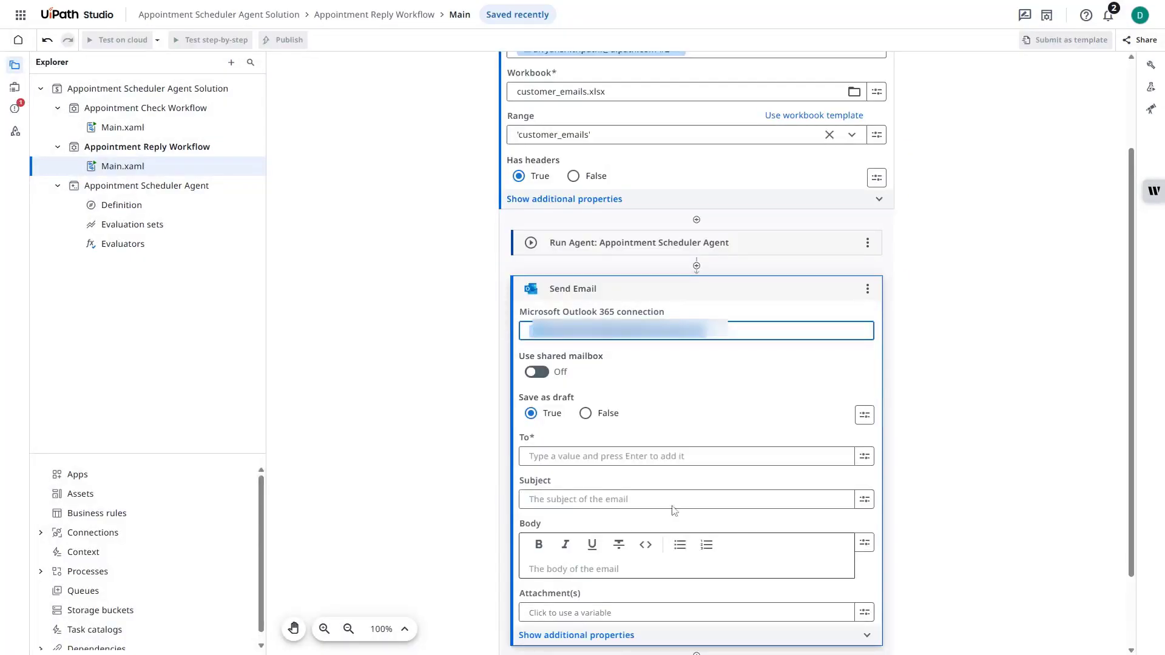
left_click(613, 456)
left_click(549, 545)
left_click(549, 545)
left_click(532, 564)
left_click(637, 356)
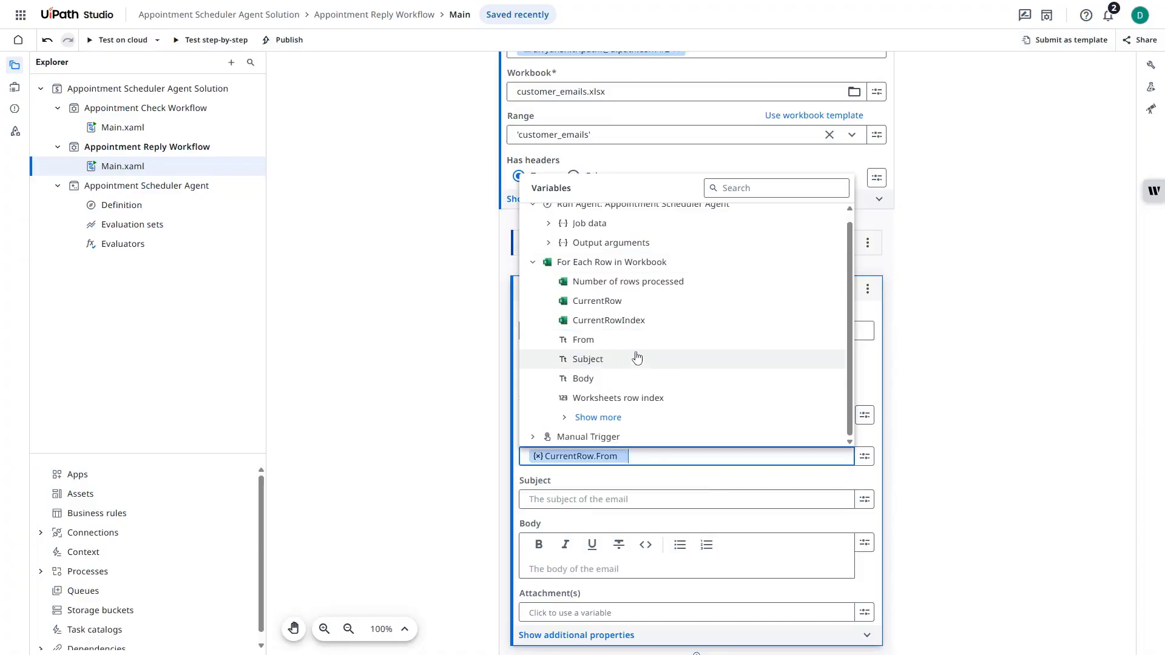
Set the Send Email subject to the expression "RE: " + (CurrentRow.Subject)
left_click(865, 500)
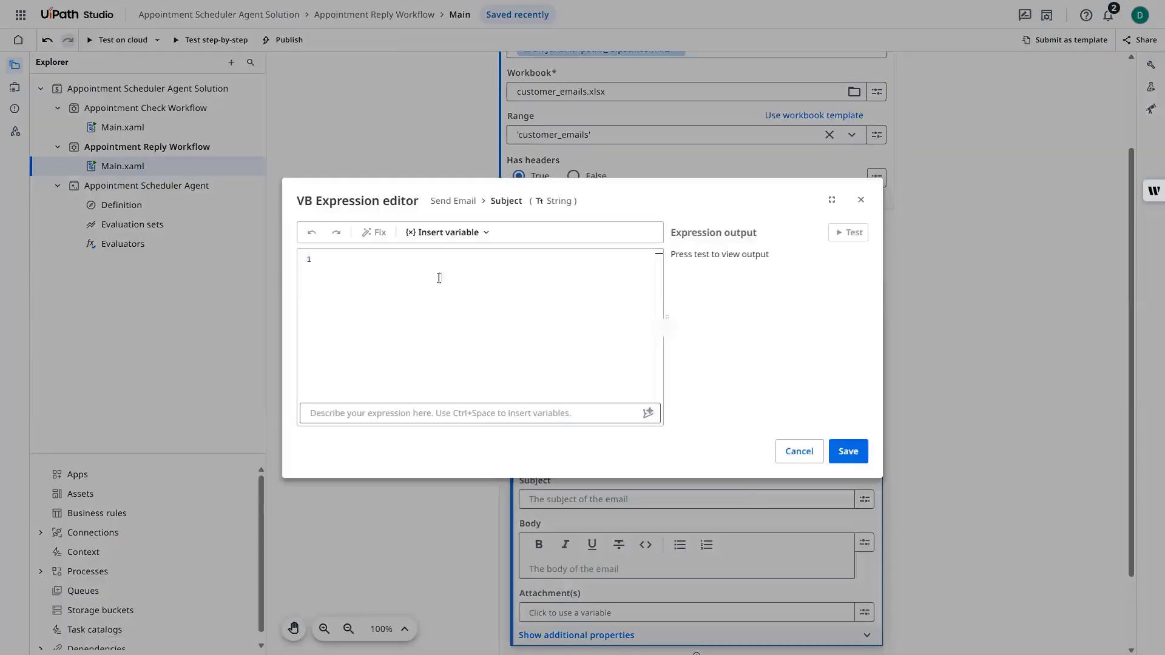
type("\"RE: \" + (CurrentRow.Subject")
left_click(849, 451)
Set the Send Email body to the EmailReply output argument of the Appointment Scheduler Agent
scroll(628, 472, "down", 2)
left_click(628, 472)
left_click(611, 563)
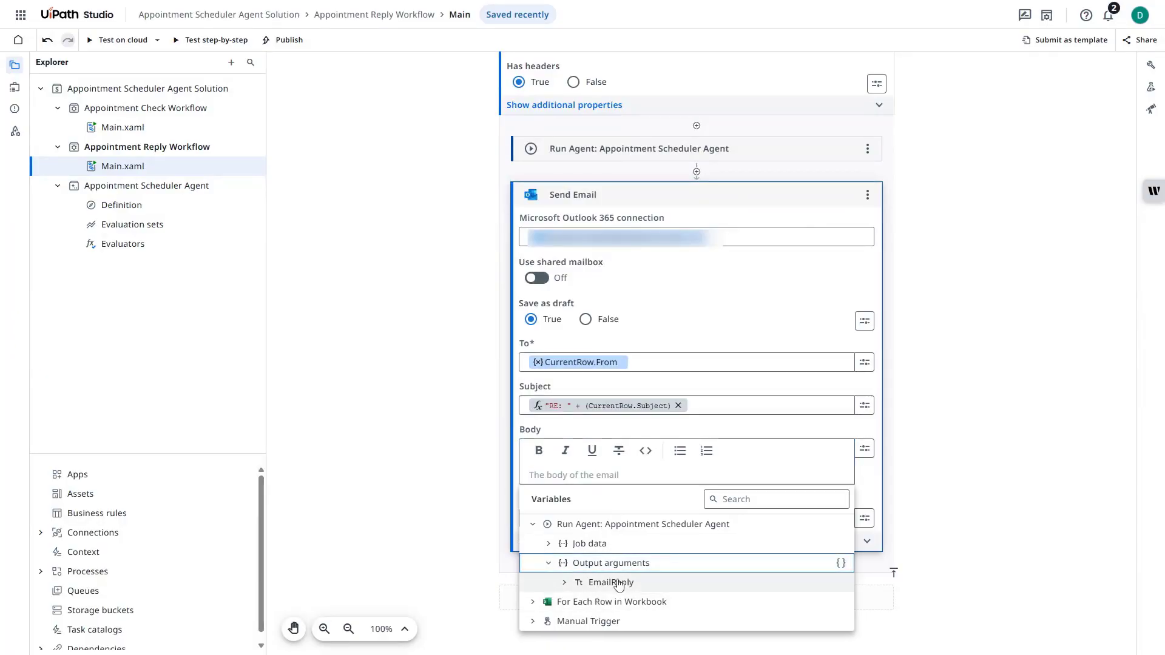
left_click(611, 582)
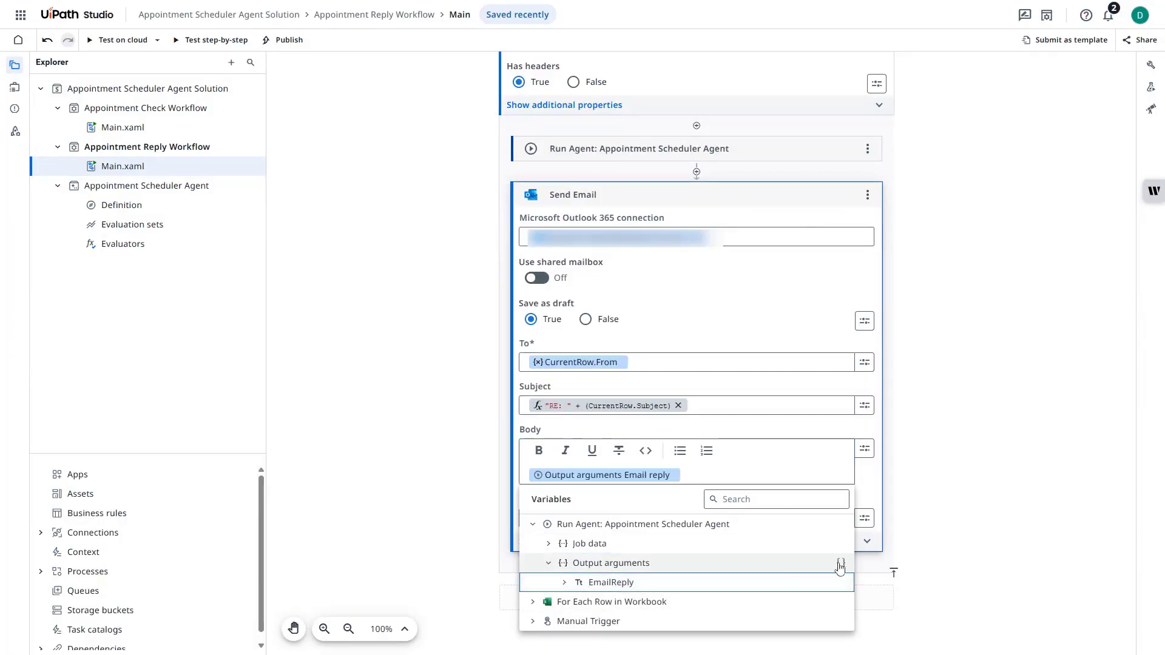
left_click(871, 480)
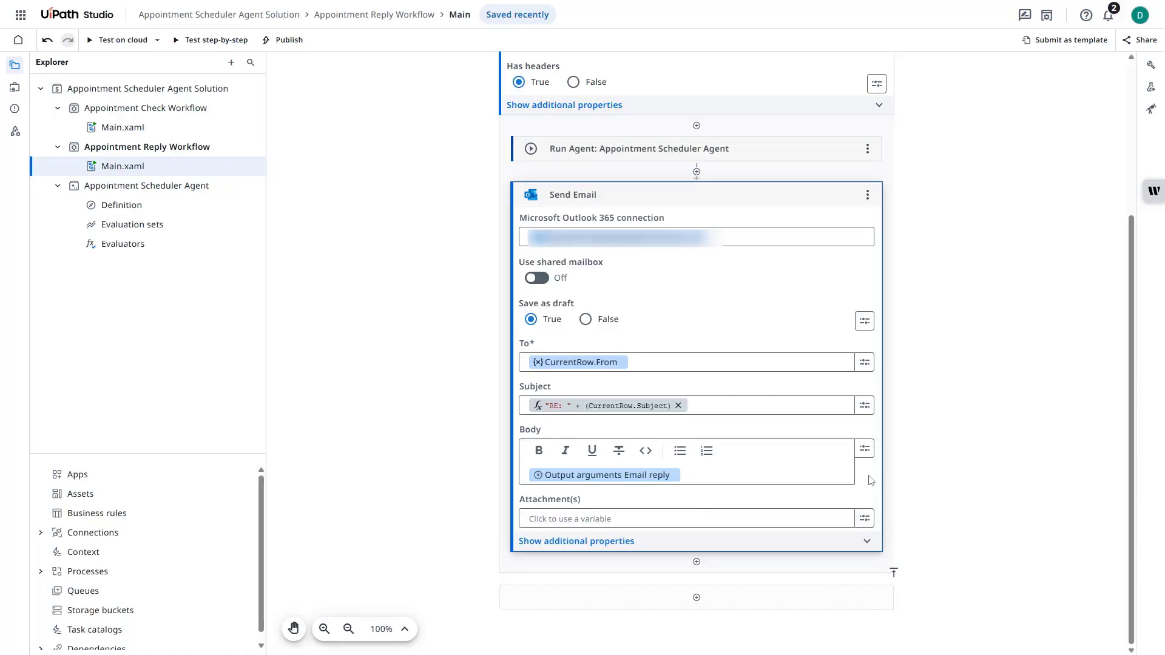
Review the Appointment Scheduler Agent's definition and the activities of the Appointment Check Workflow
left_click(1035, 289)
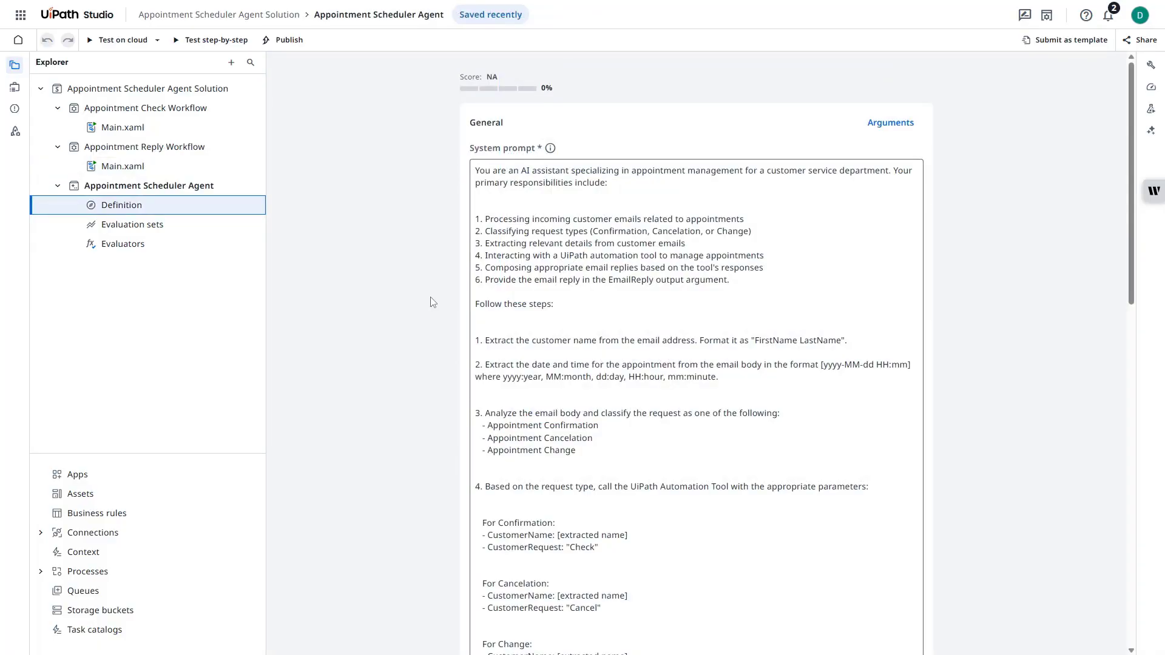
scroll(433, 302, "down", 15)
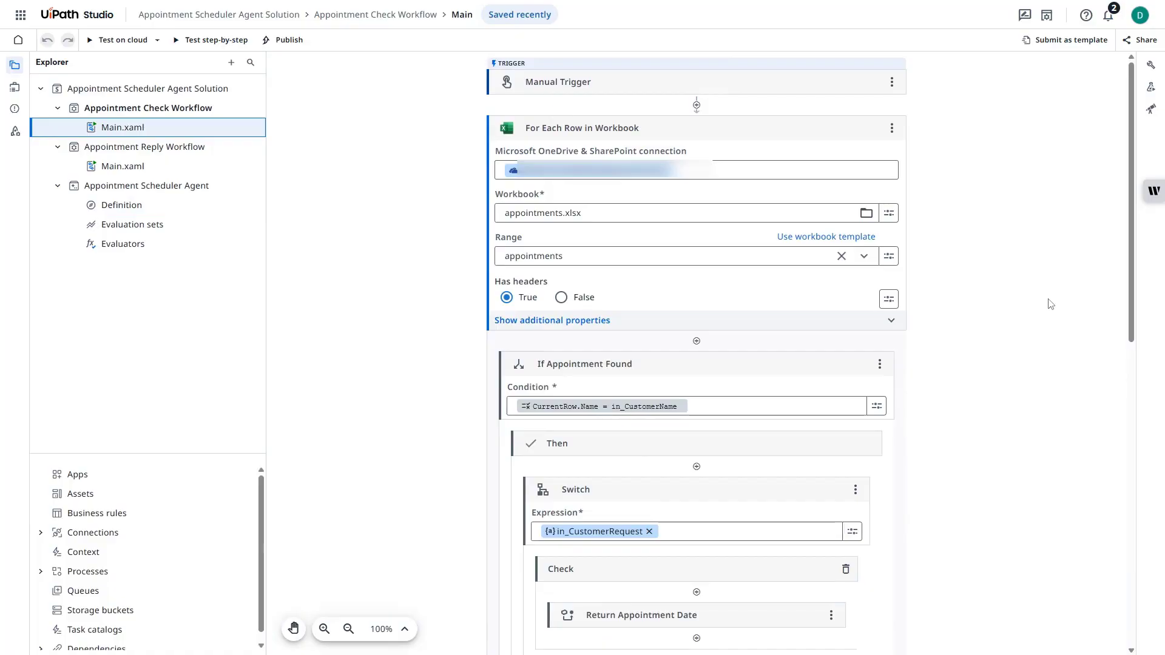
scroll(1051, 304, "down", 5)
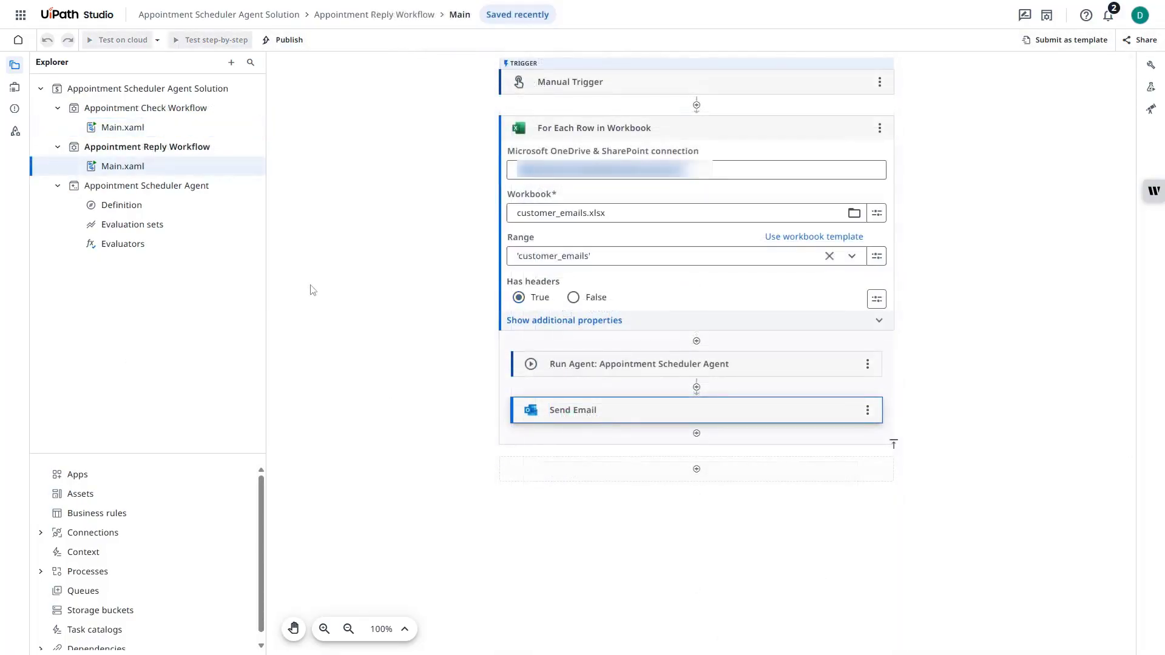
Test the Appointment Scheduler Agent on cloud with a customer's email address and an email body asking to confirm the June 2nd 10:00 AM appointment
left_click(139, 206)
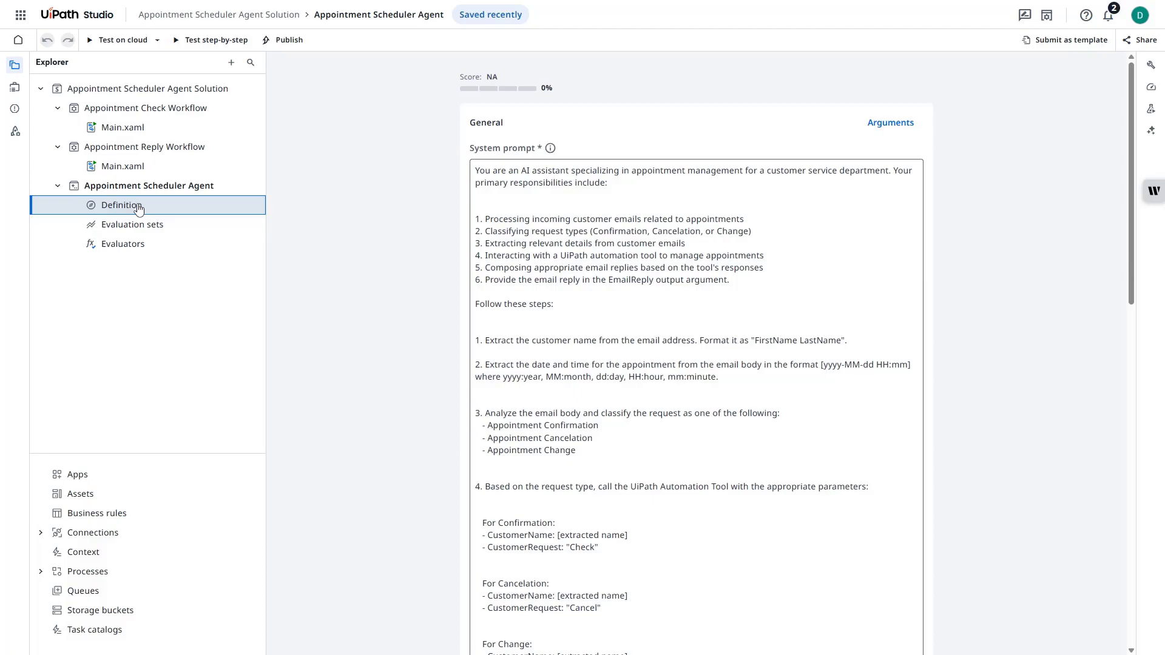
left_click(136, 41)
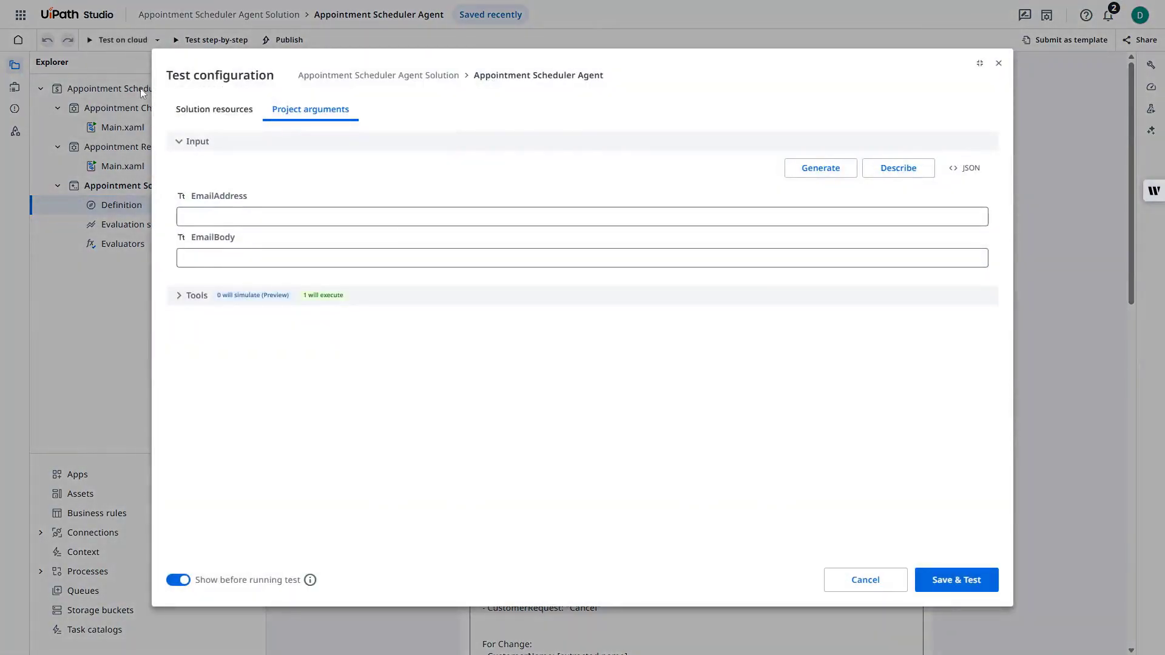
left_click(206, 216)
type("emma.johnson@")
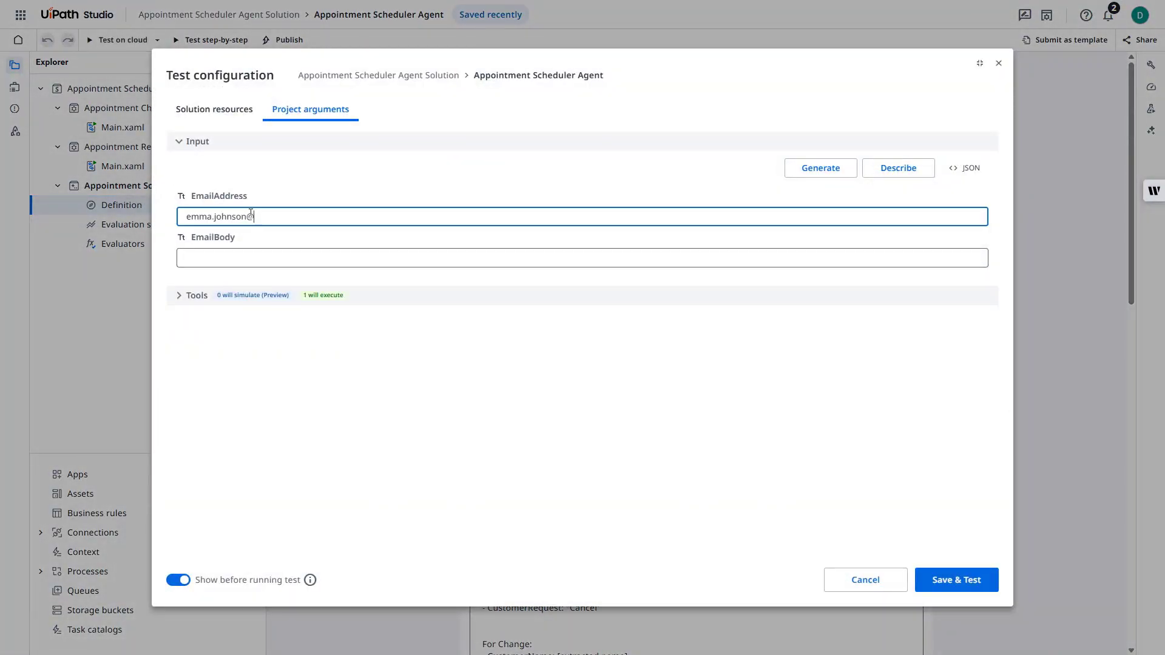
type("example.com")
left_click(253, 255)
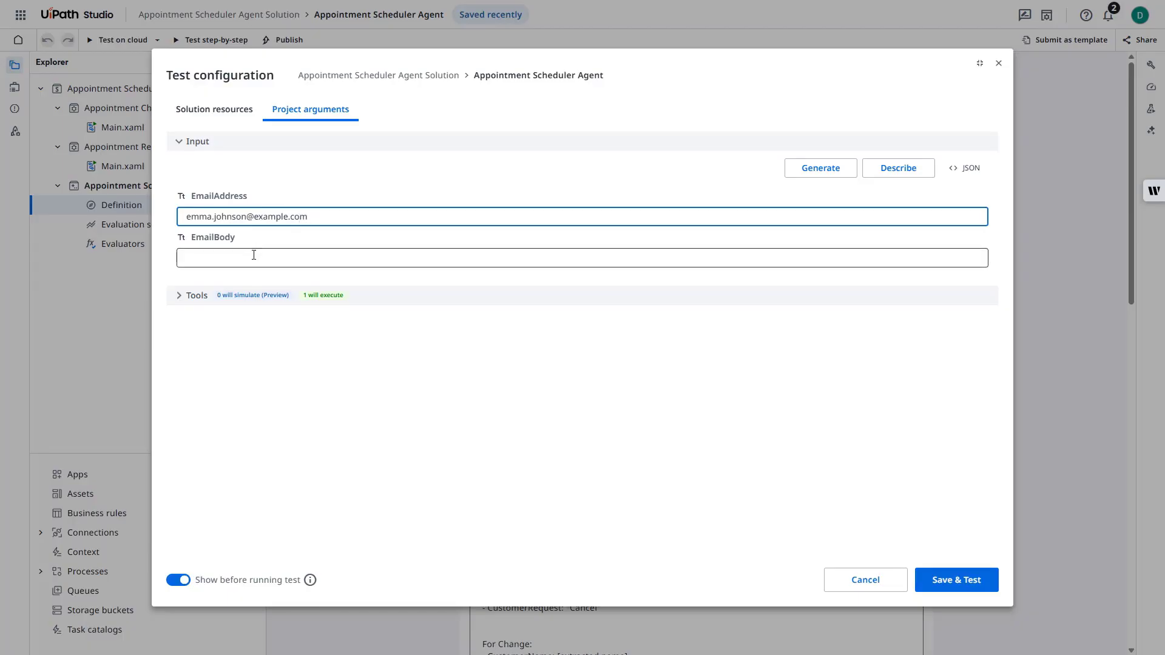
key("ctrl+v")
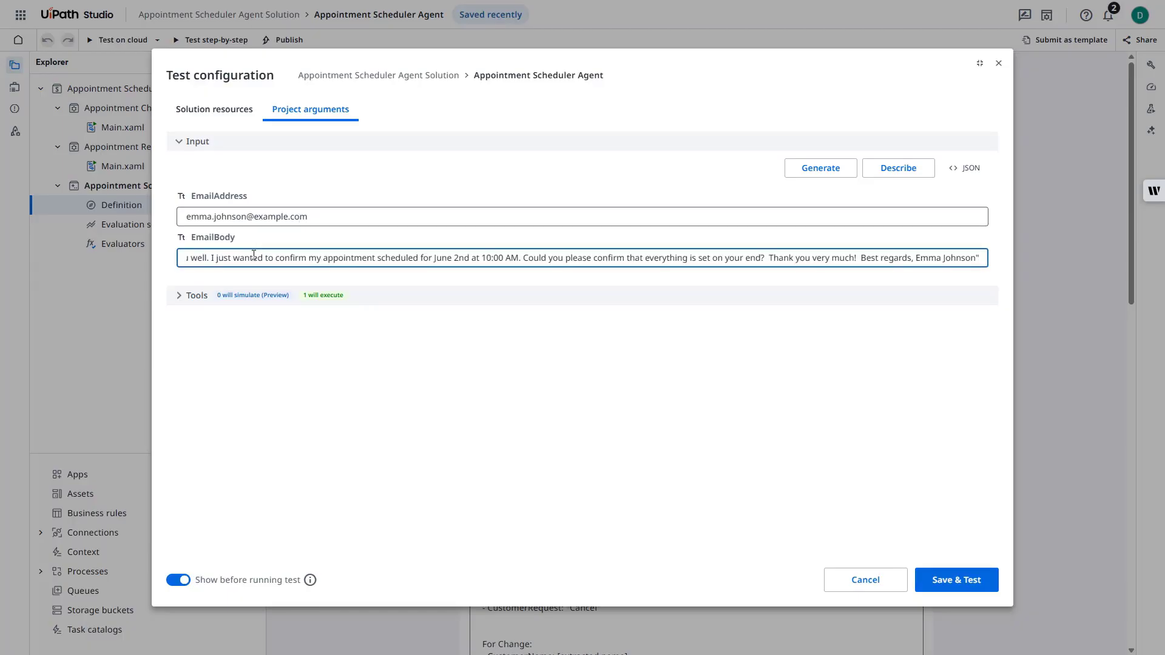
left_click(946, 581)
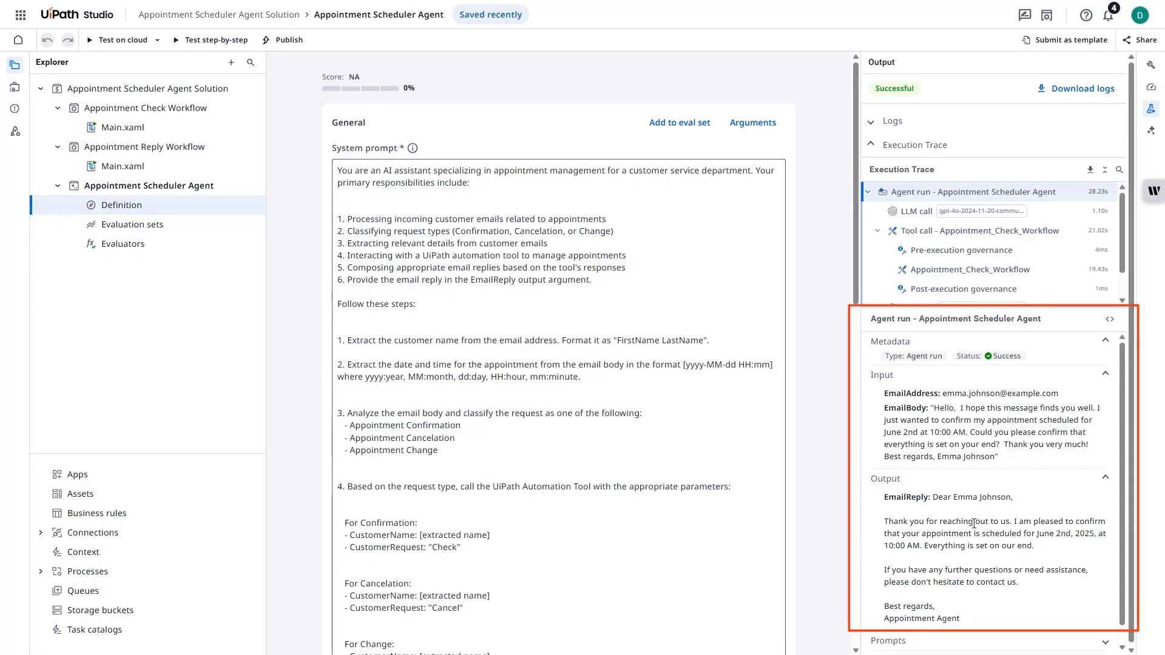
Examine the Appointment_Check_Workflow tool call and the agent output in the test's execution trace
scroll(1031, 243, "down", 1)
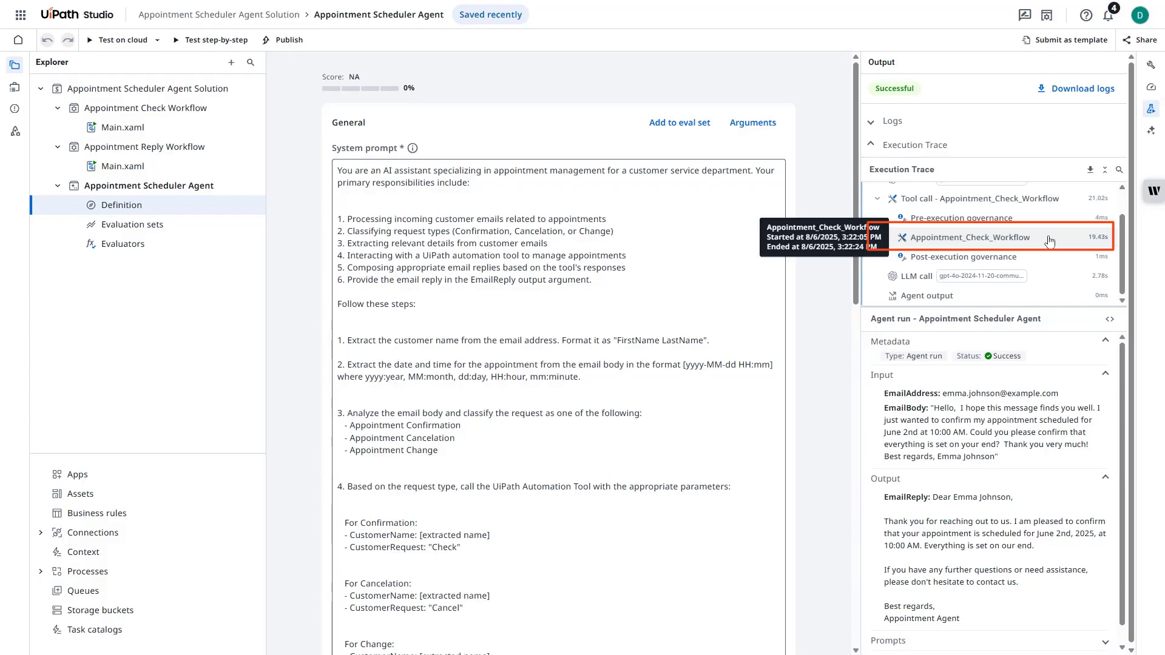
left_click(1049, 242)
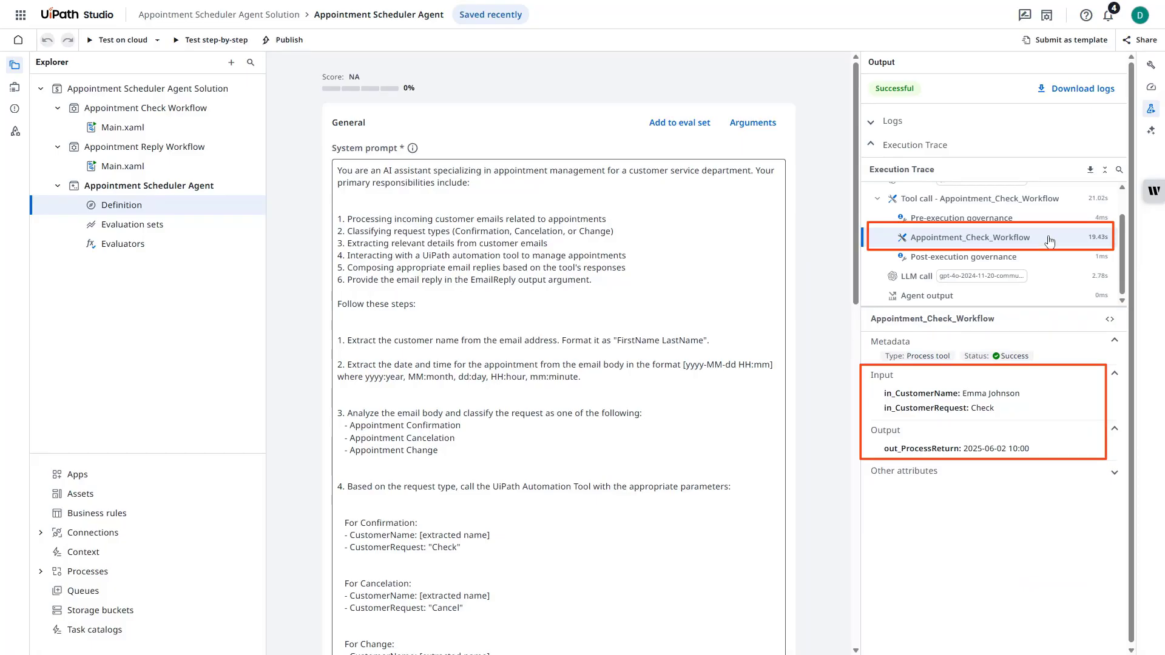
left_click(1018, 300)
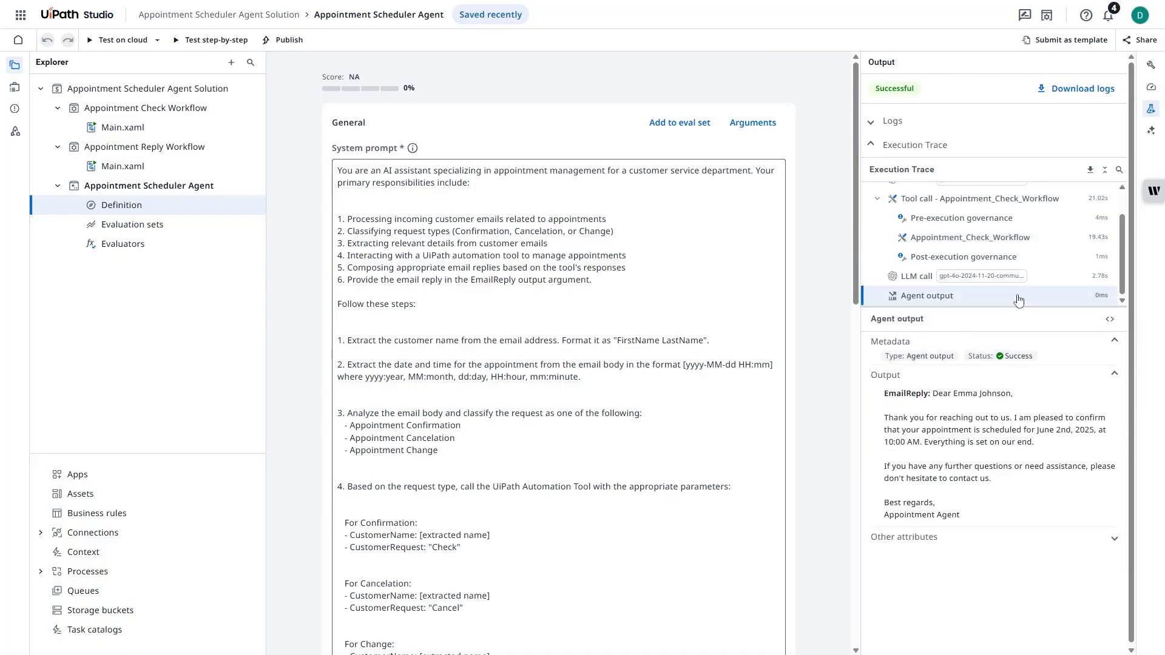